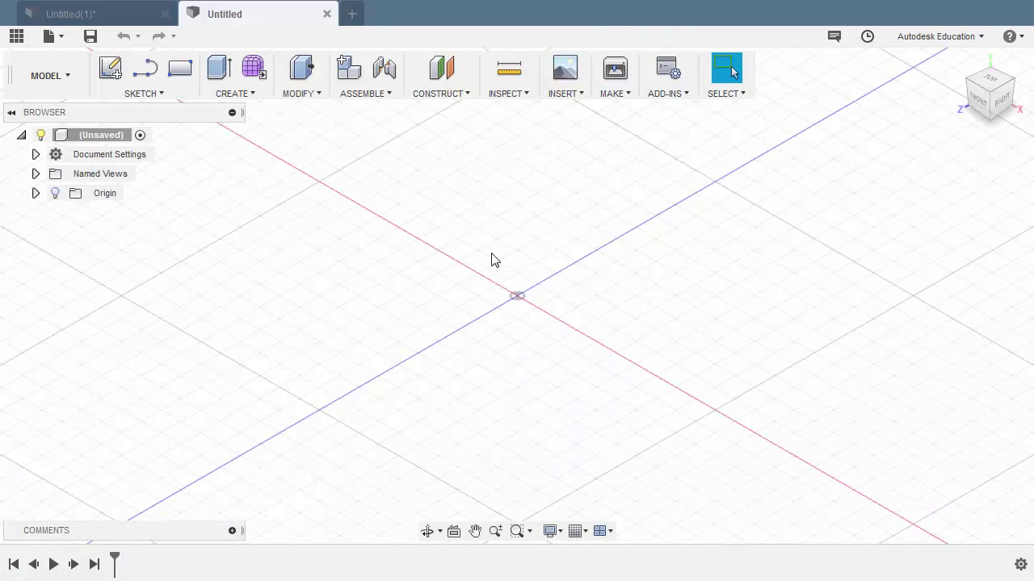
# Review the bracket's reference drawing in the photo viewer, then check the document units of the empty design.
pyautogui.moveTo(2, 141); pyautogui.dragTo(506, 31)
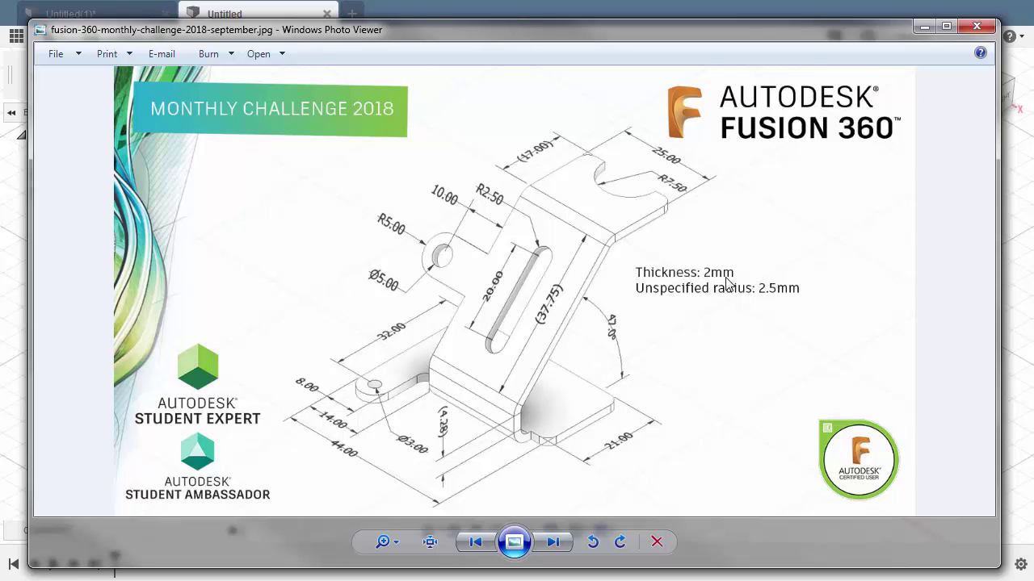
pyautogui.click(924, 27)
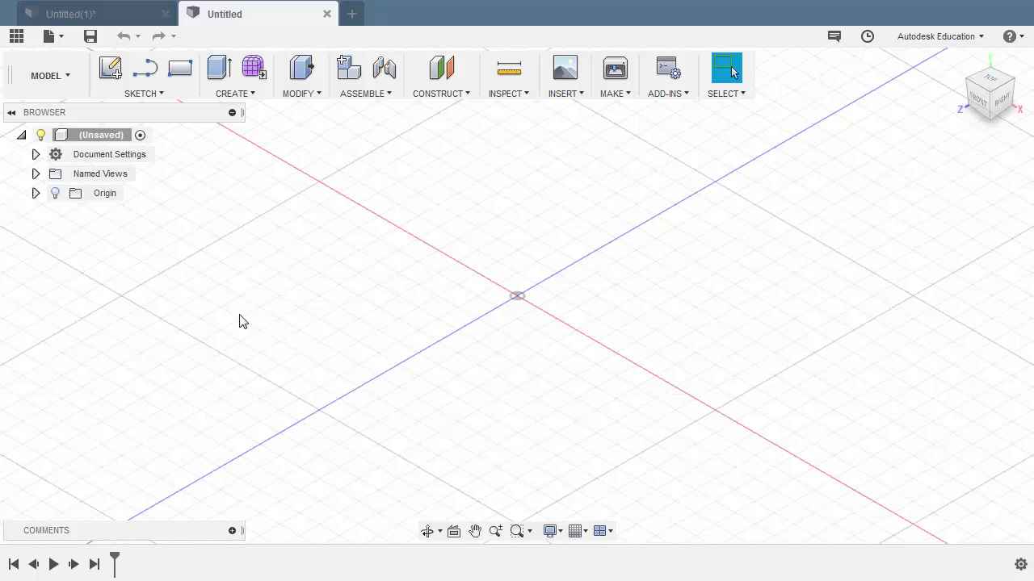
pyautogui.click(36, 154)
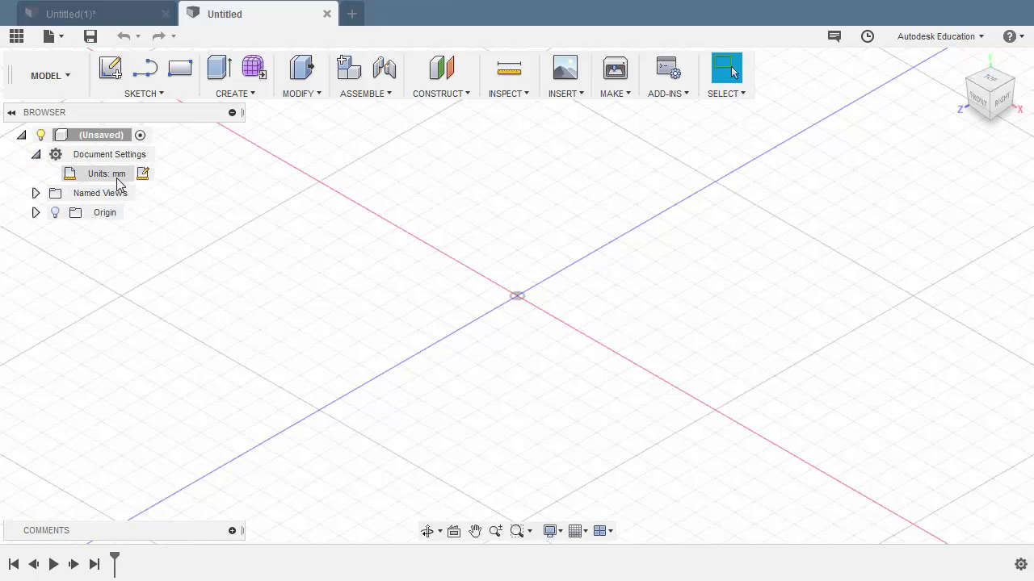
# Switch to the Sheet Metal workspace and open the sheet metal rules.
pyautogui.click(57, 87)
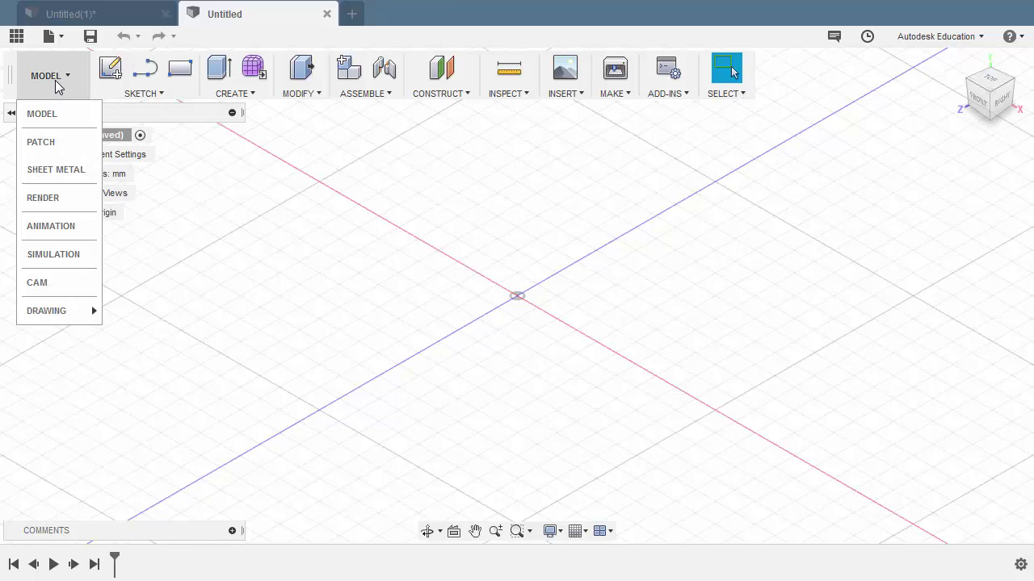
pyautogui.click(69, 171)
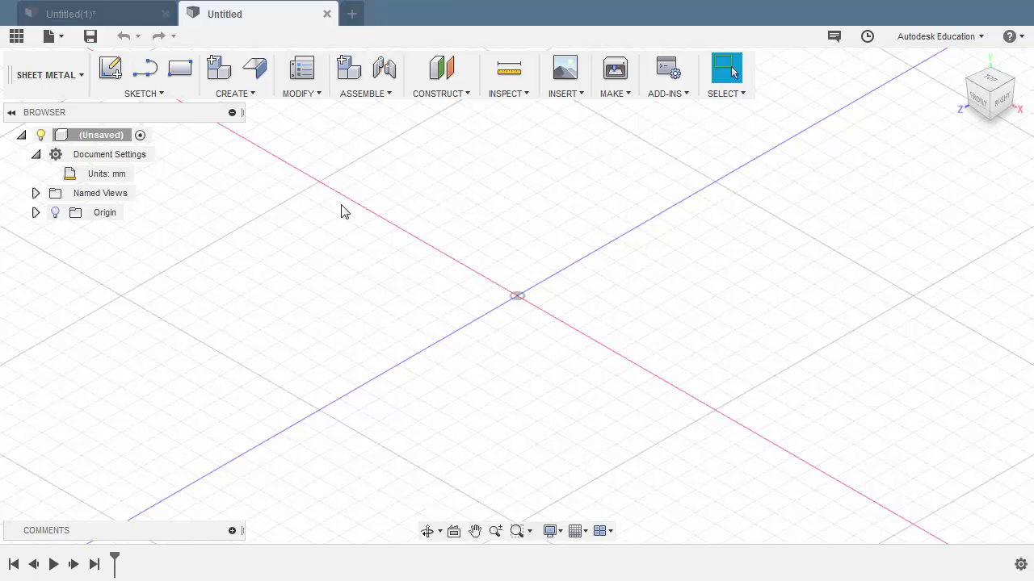
pyautogui.click(309, 95)
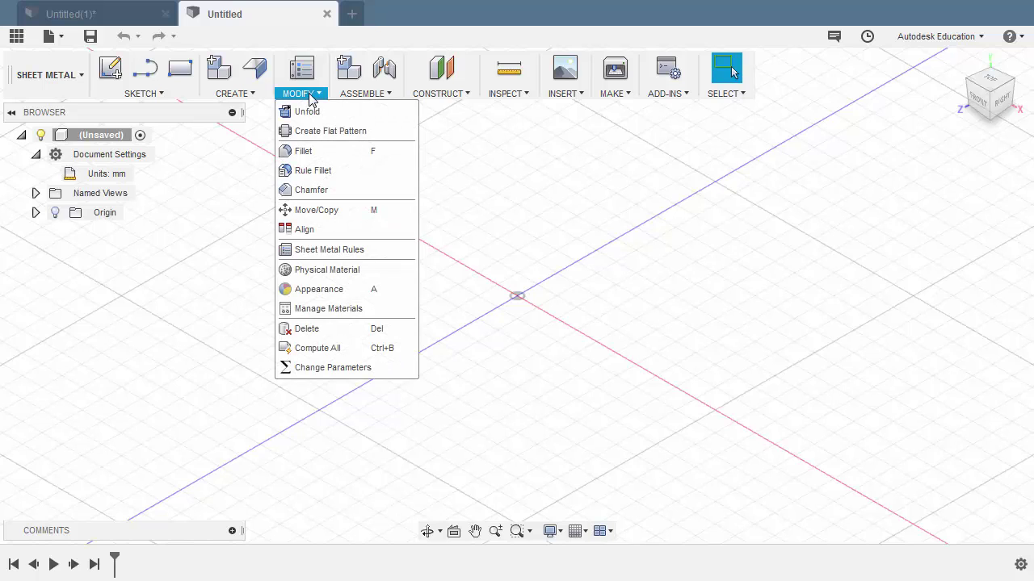
pyautogui.click(338, 251)
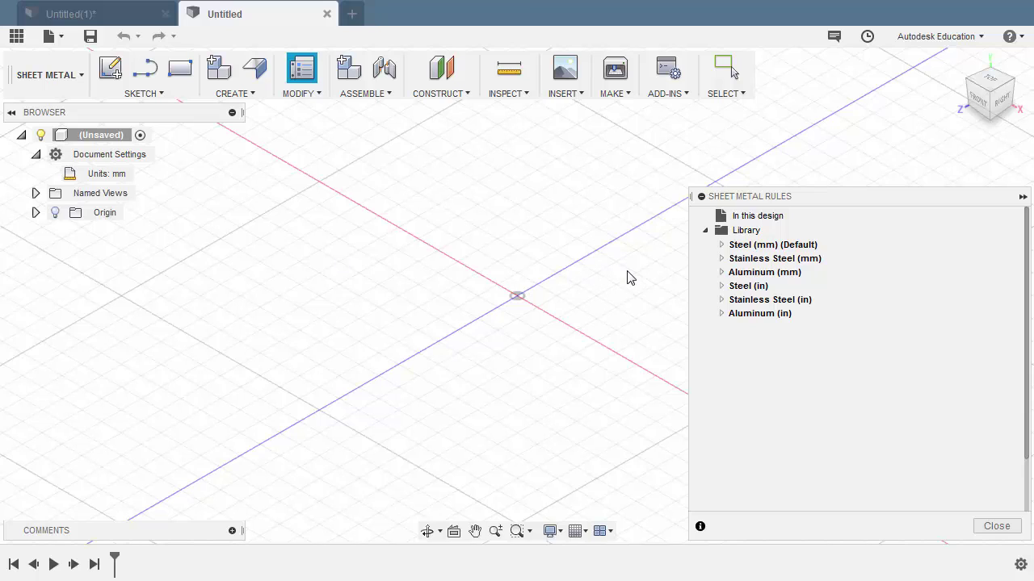
# Create and save a new sheet metal rule based on Steel (mm) with a thickness of 2 mm.
pyautogui.click(771, 244)
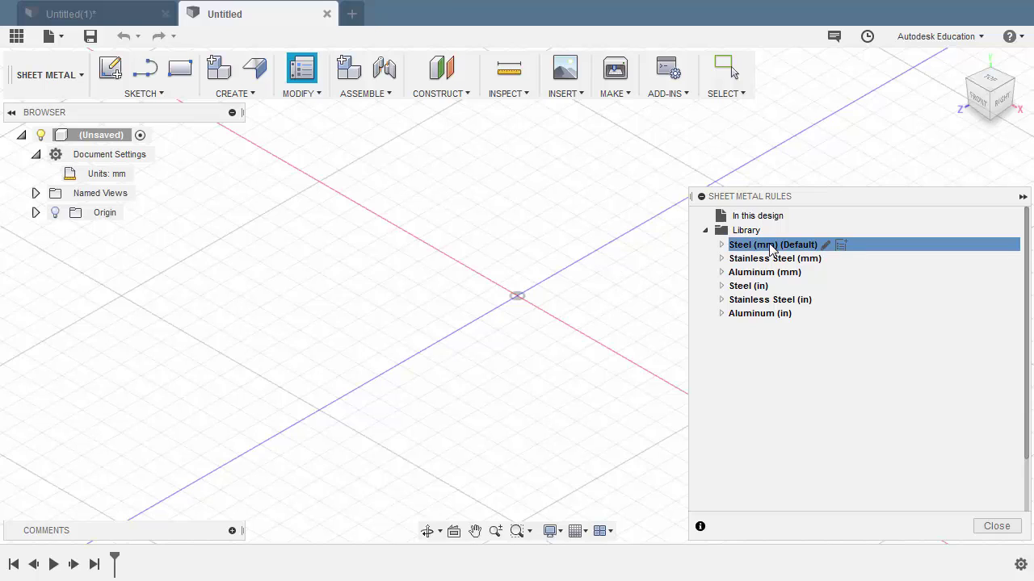
pyautogui.click(841, 246)
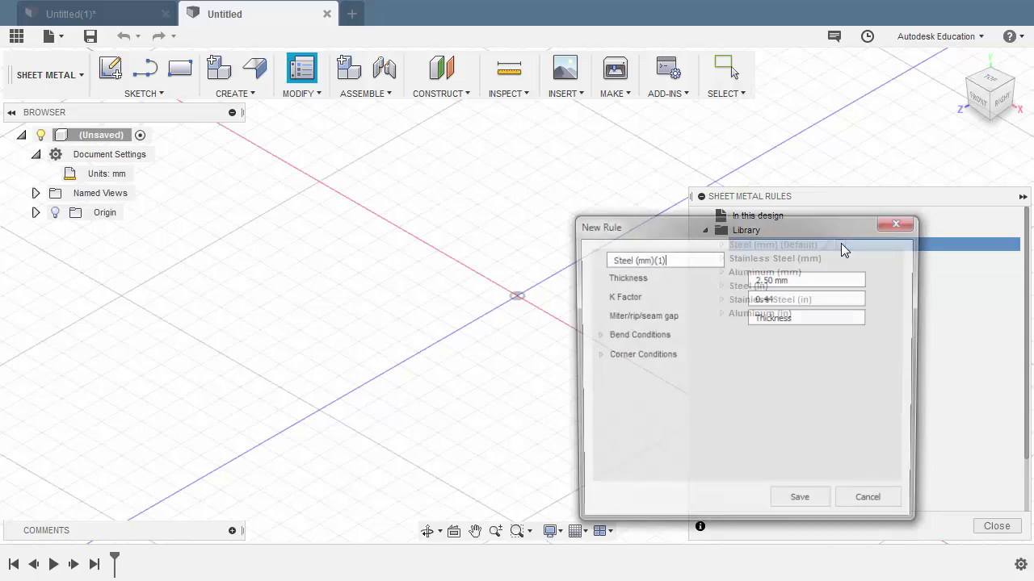
pyautogui.click(822, 279)
pyautogui.write('2')
pyautogui.press('Tab')
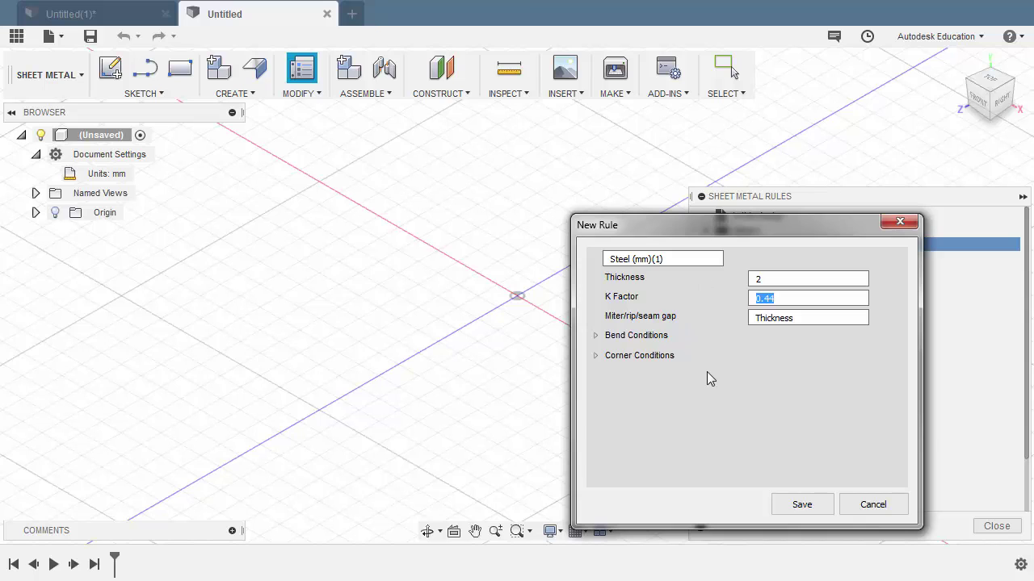
pyautogui.click(804, 504)
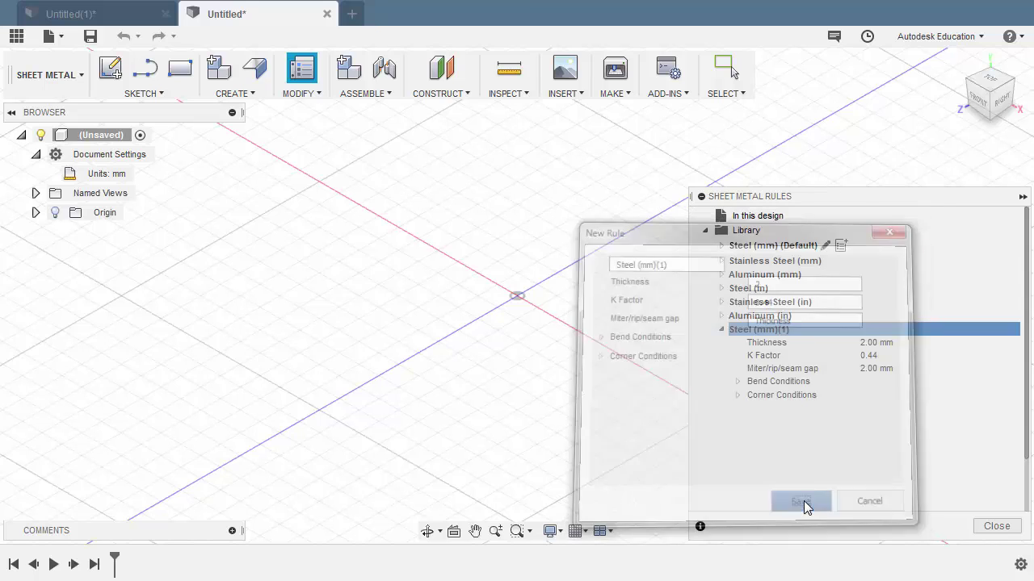
pyautogui.click(998, 527)
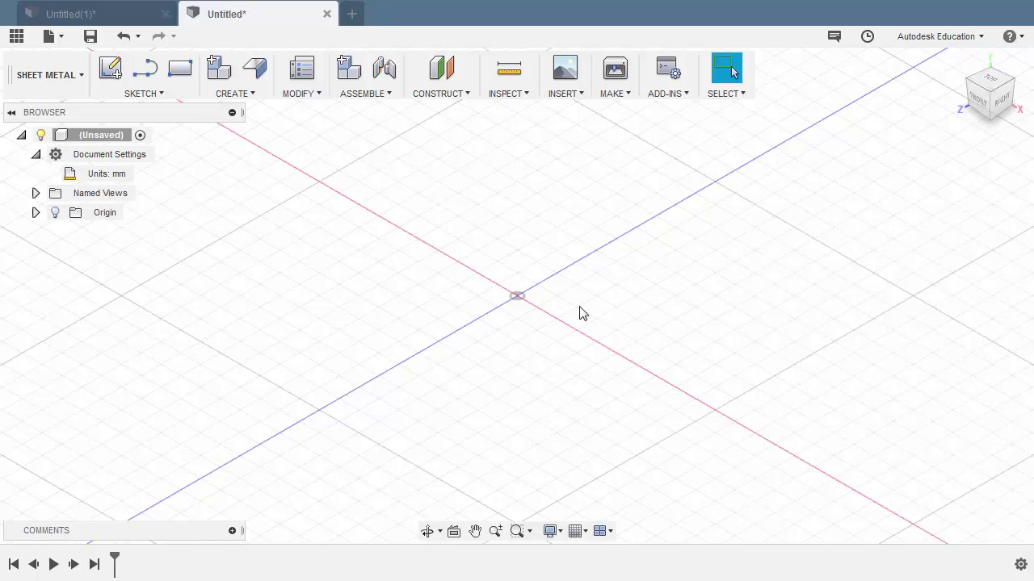
# Start a sketch on the horizontal origin plane and draw a vertical line downward from the origin.
pyautogui.press('l')
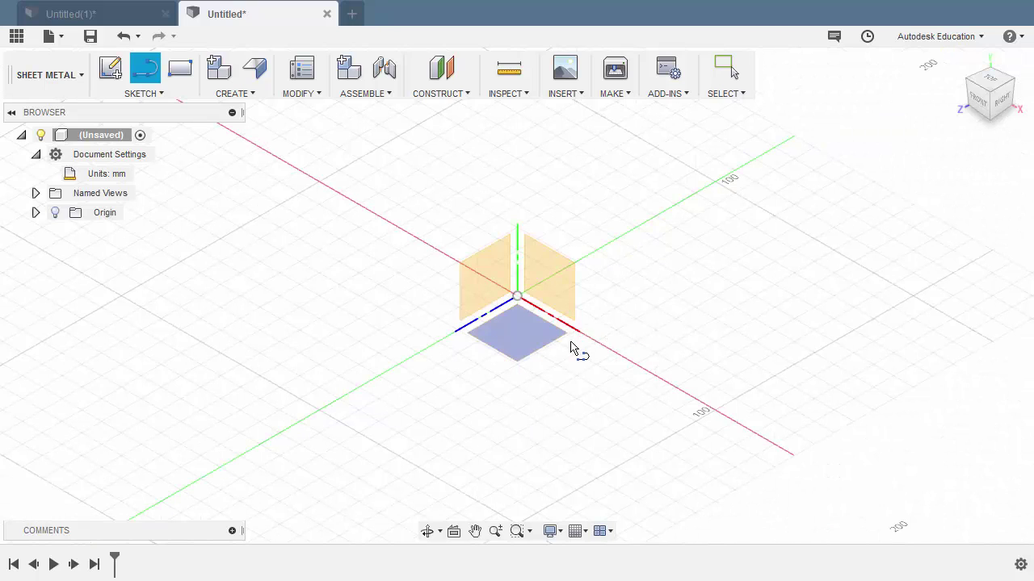
pyautogui.click(541, 350)
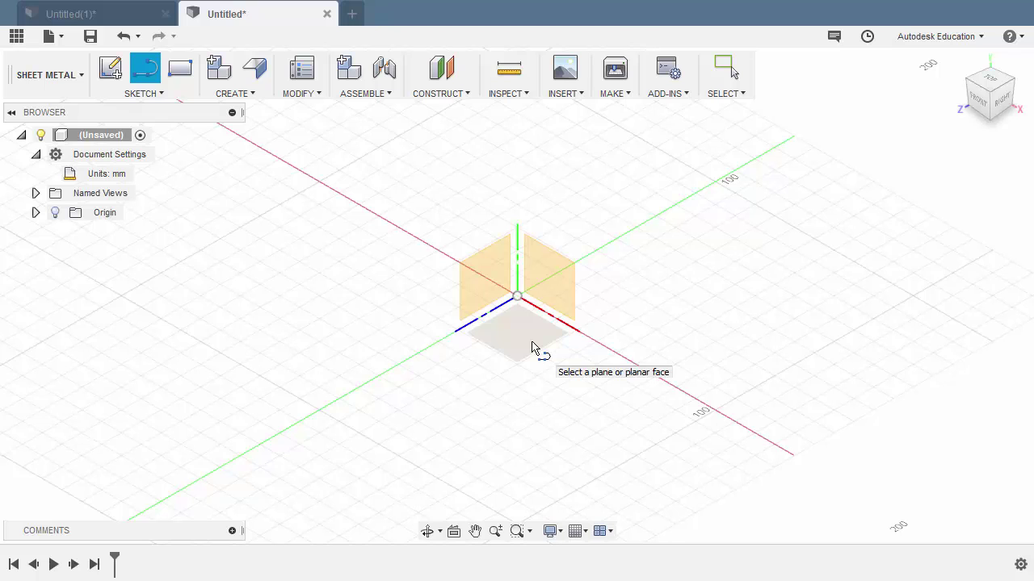
pyautogui.click(521, 350)
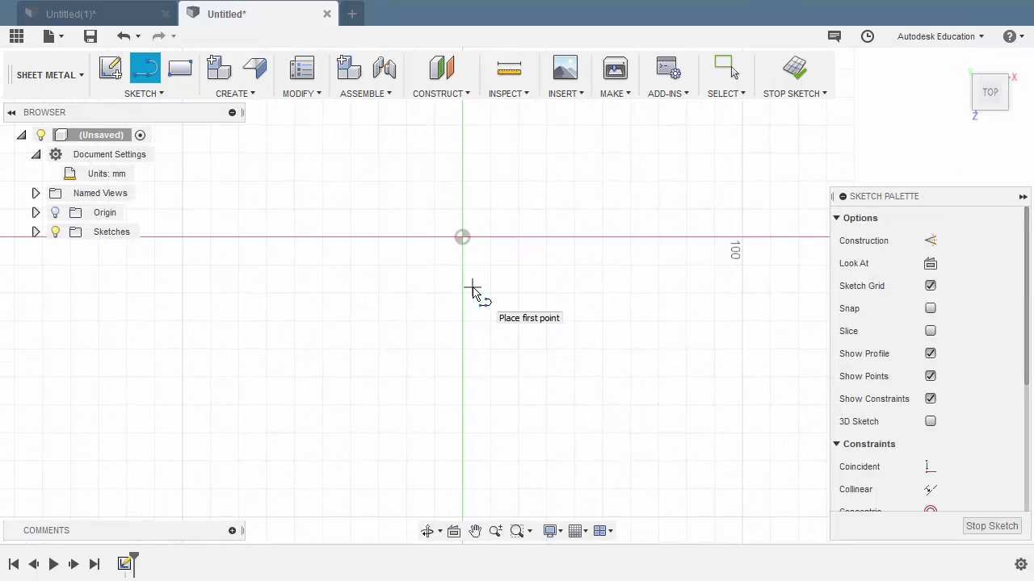
pyautogui.moveTo(480, 282)
pyautogui.mouseDown(button='middle')
pyautogui.moveTo(364, 250)
pyautogui.moveTo(355, 226)
pyautogui.mouseUp(button='middle')
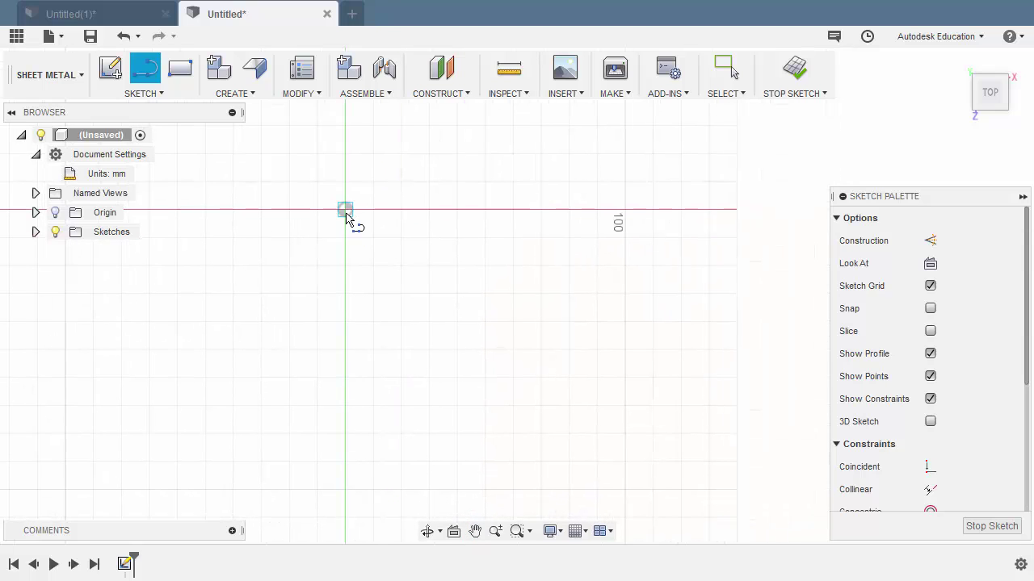
pyautogui.click(345, 210)
pyautogui.click(347, 425)
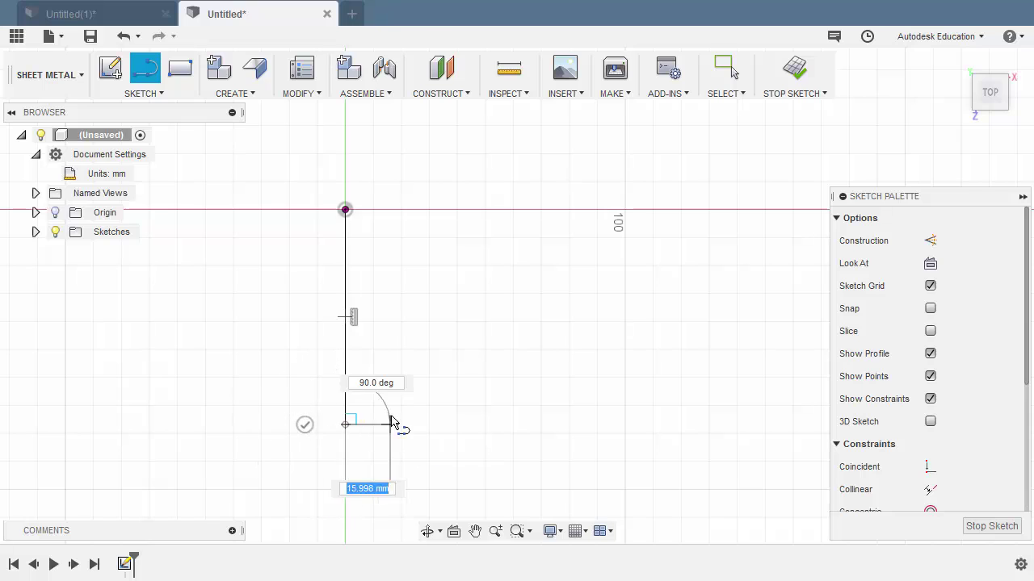
pyautogui.press('Escape')
# Draw a 44 mm horizontal line from the origin, perpendicular to the vertical line.
pyautogui.press('l')
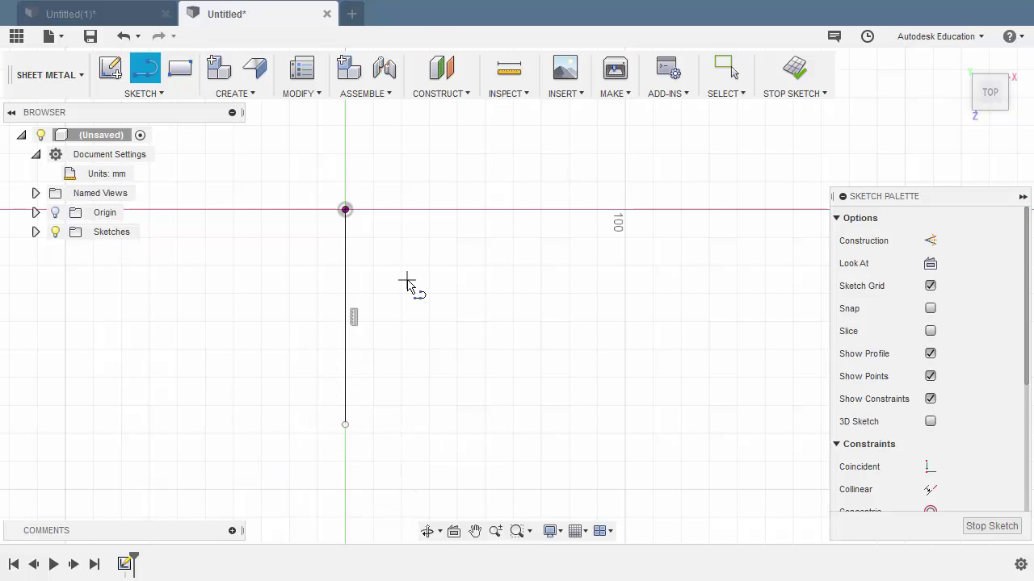
pyautogui.click(346, 210)
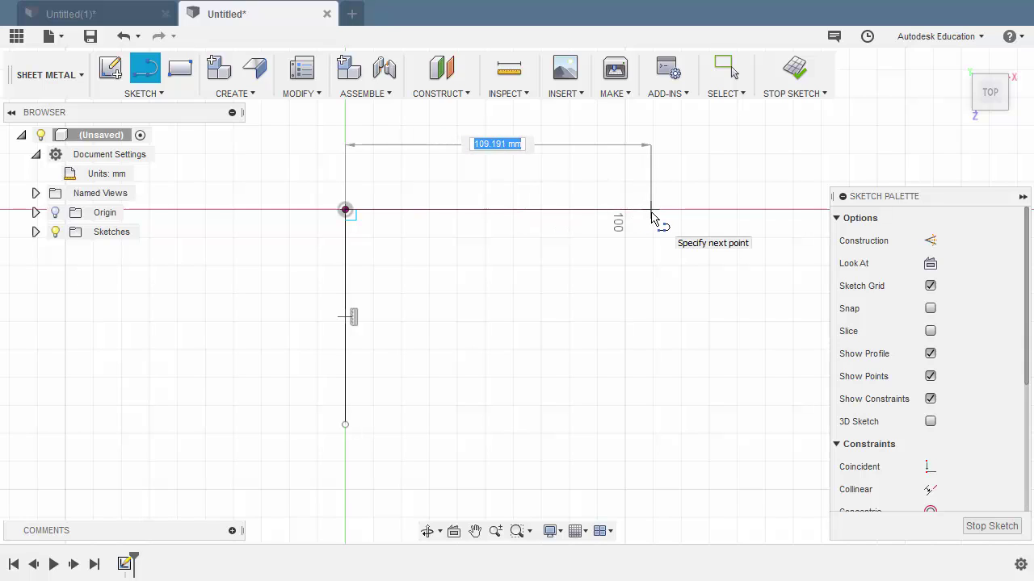
pyautogui.write('44')
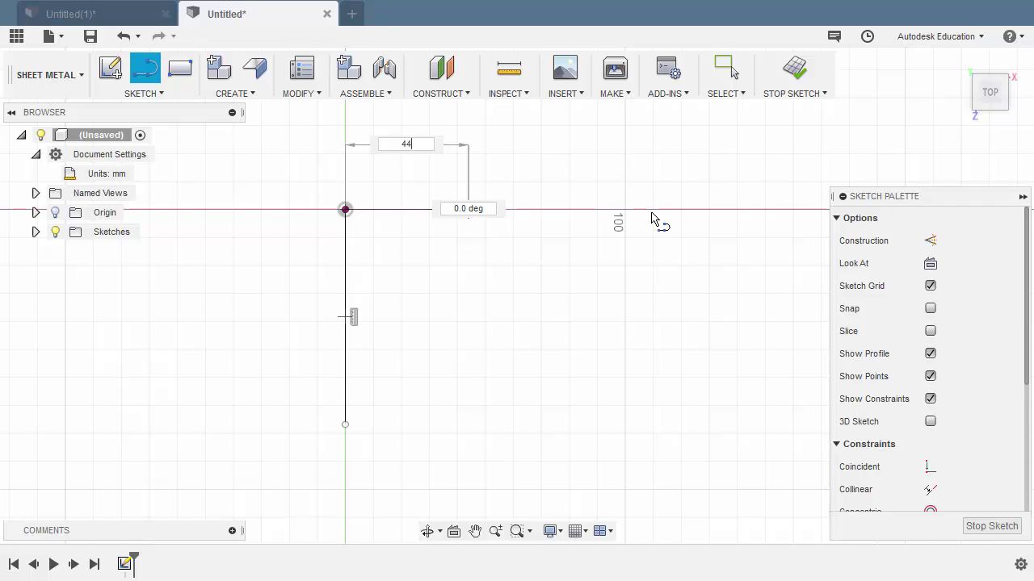
pyautogui.press('Return')
pyautogui.press('Escape')
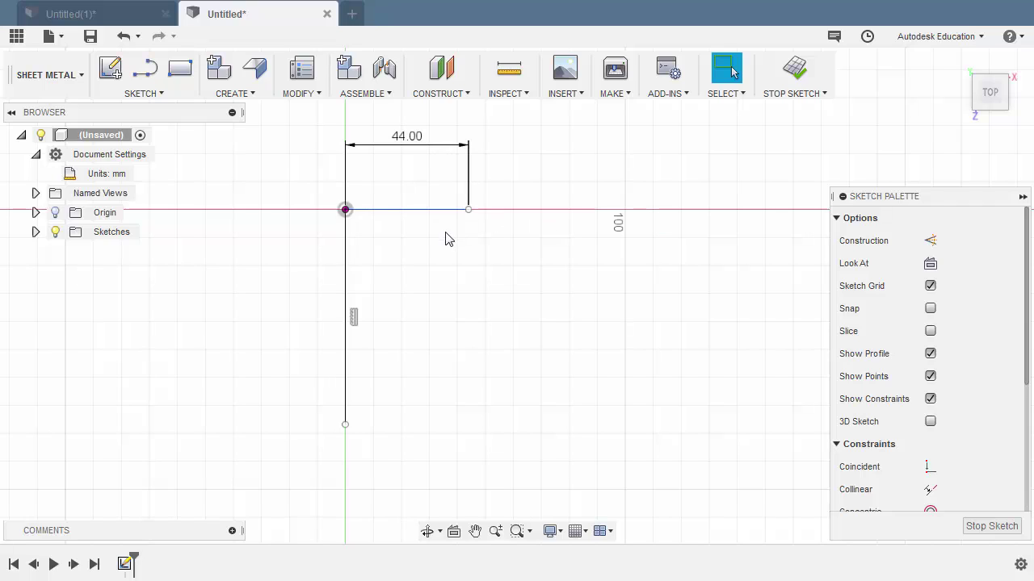
# Draw a 21 mm line downward from the free end of the 44 mm line and place its dimension outside the profile.
pyautogui.press('l')
pyautogui.moveTo(469, 210); pyautogui.dragTo(472, 239)
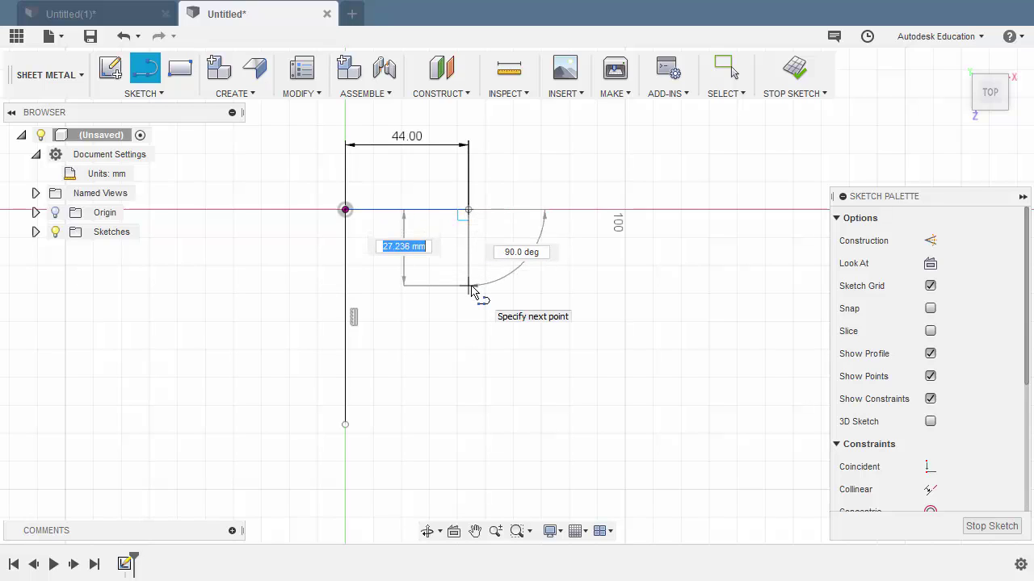
pyautogui.write('21')
pyautogui.press('Return')
pyautogui.press('Escape')
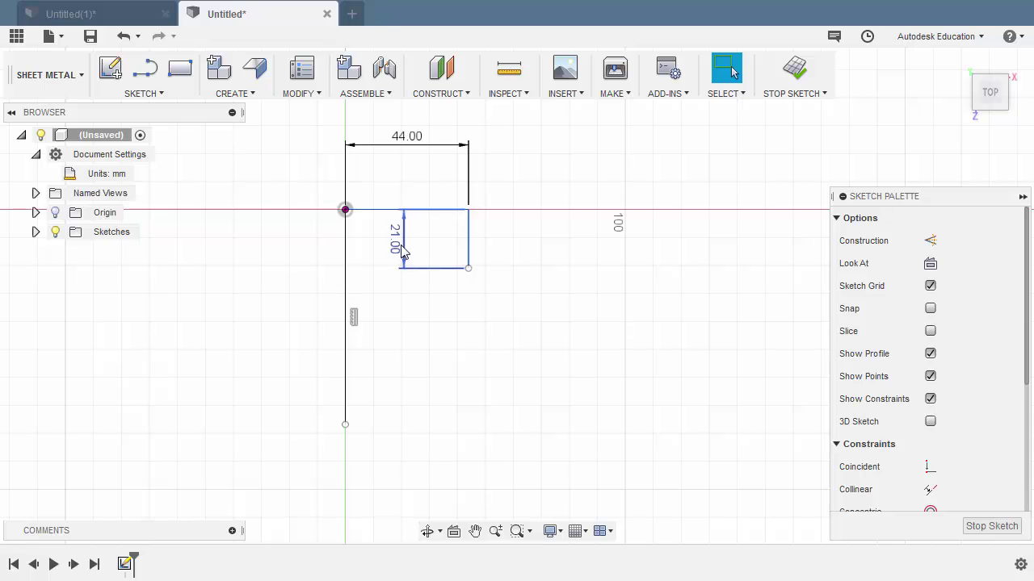
pyautogui.moveTo(406, 249); pyautogui.dragTo(501, 242)
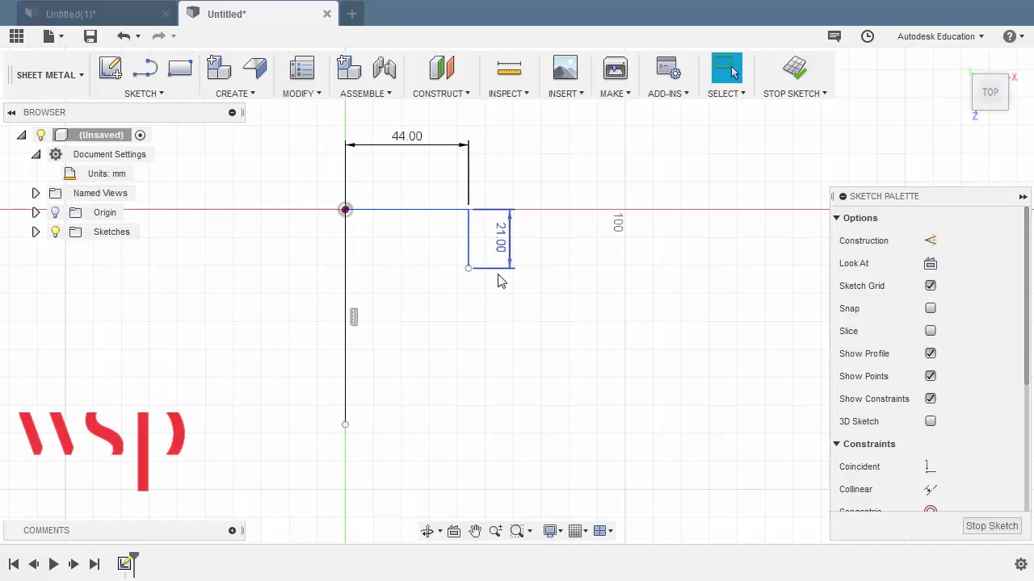
# Continue the outline with a short horizontal line back inward and a downward line about 54 mm long beside the first vertical line.
pyautogui.press('l')
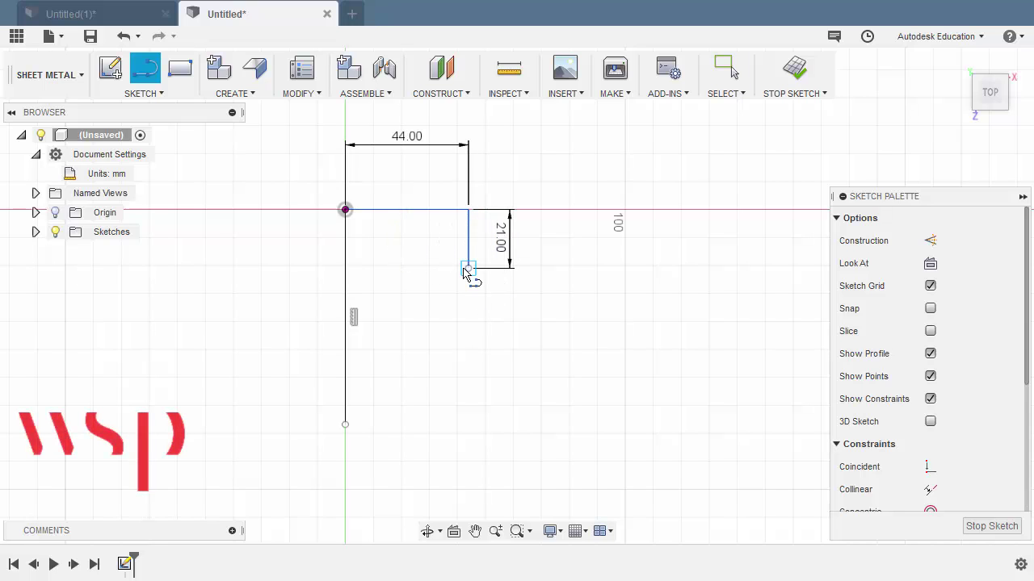
pyautogui.moveTo(468, 269); pyautogui.dragTo(402, 418)
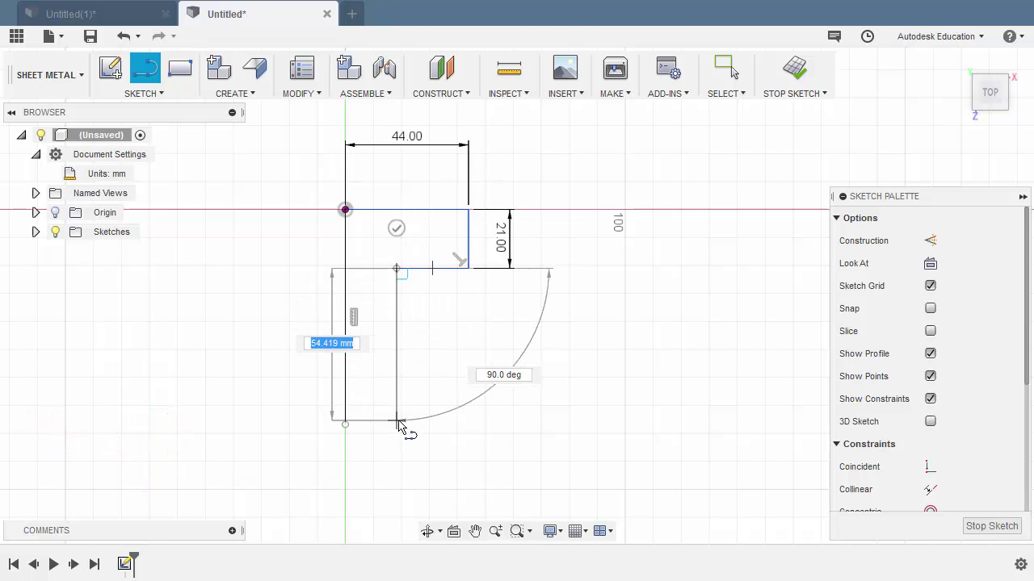
pyautogui.click(399, 421)
pyautogui.scroll(2, 451, 395)
pyautogui.press('Escape')
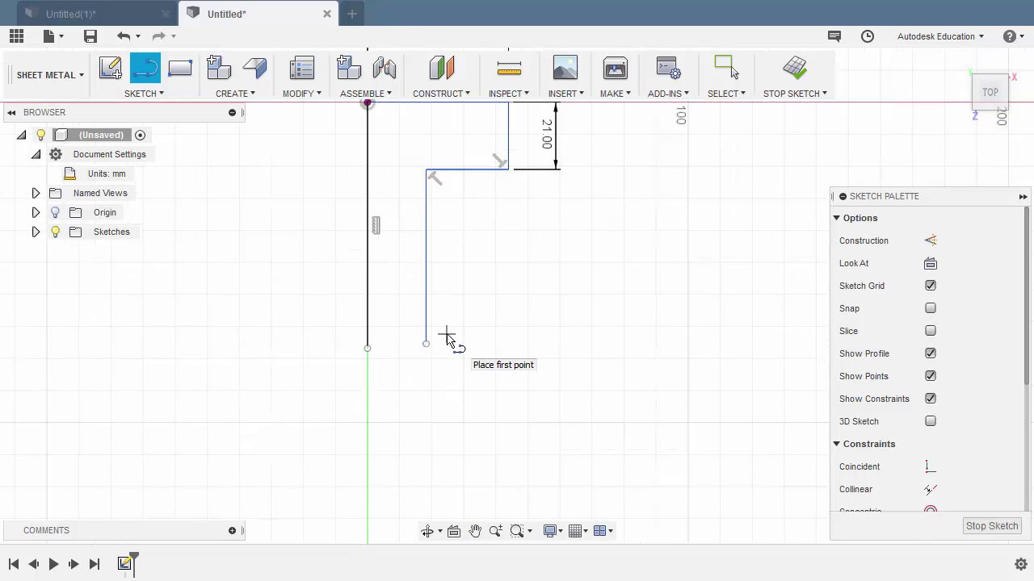
pyautogui.press('Escape')
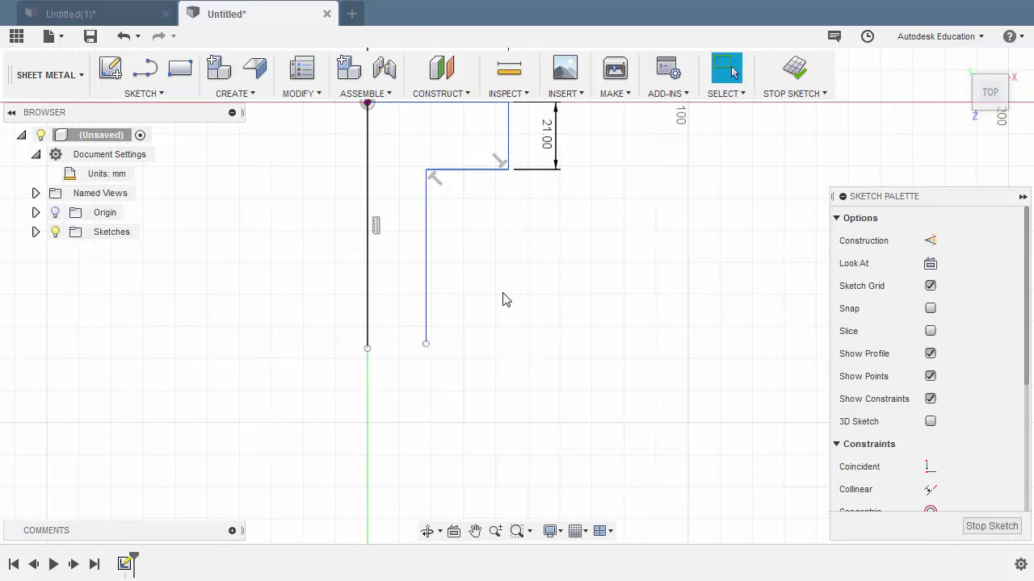
# Close the profile with a 3-point arc joining the lower ends of the two long vertical lines.
pyautogui.press('s')
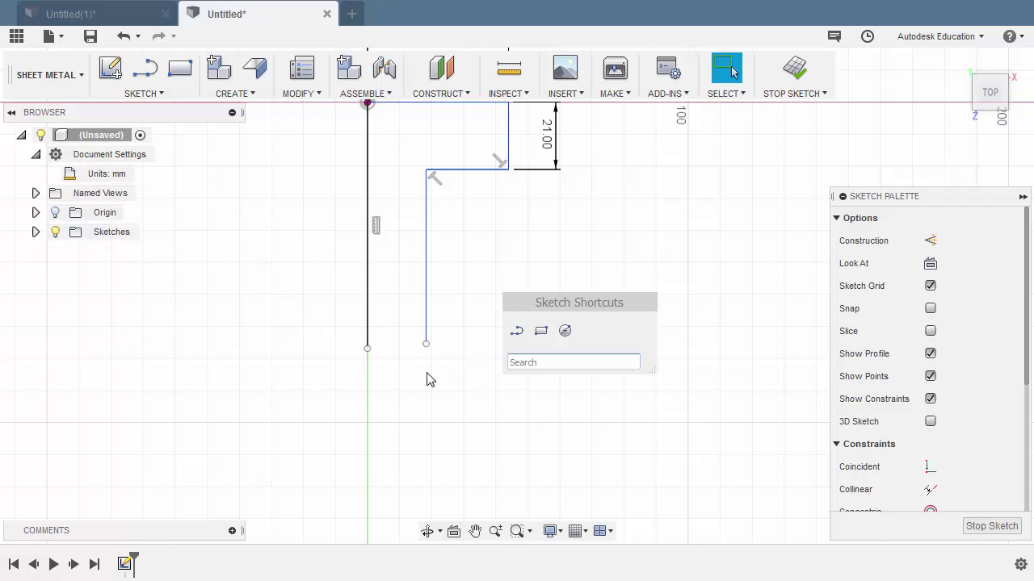
pyautogui.write('arc')
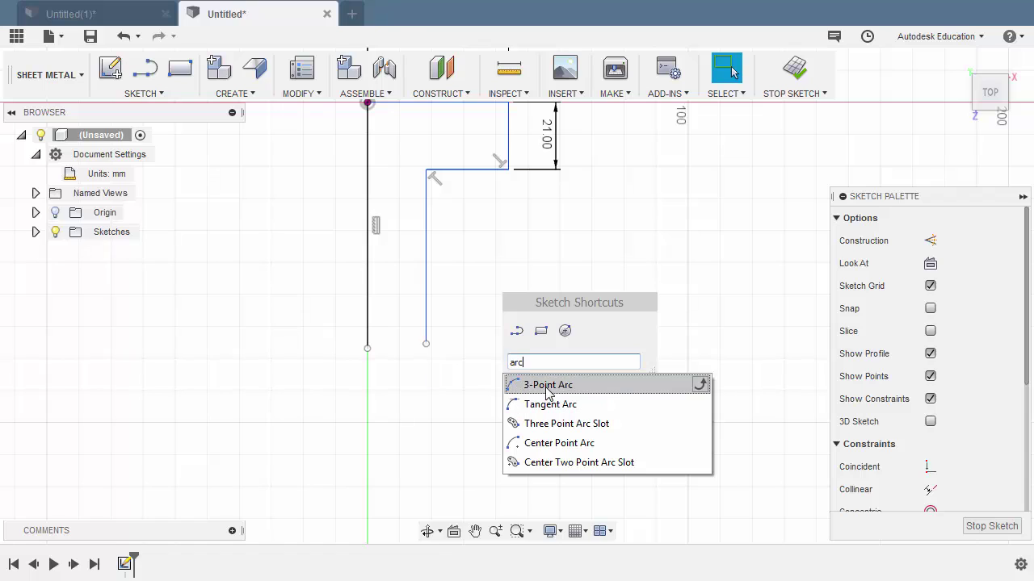
pyautogui.click(547, 385)
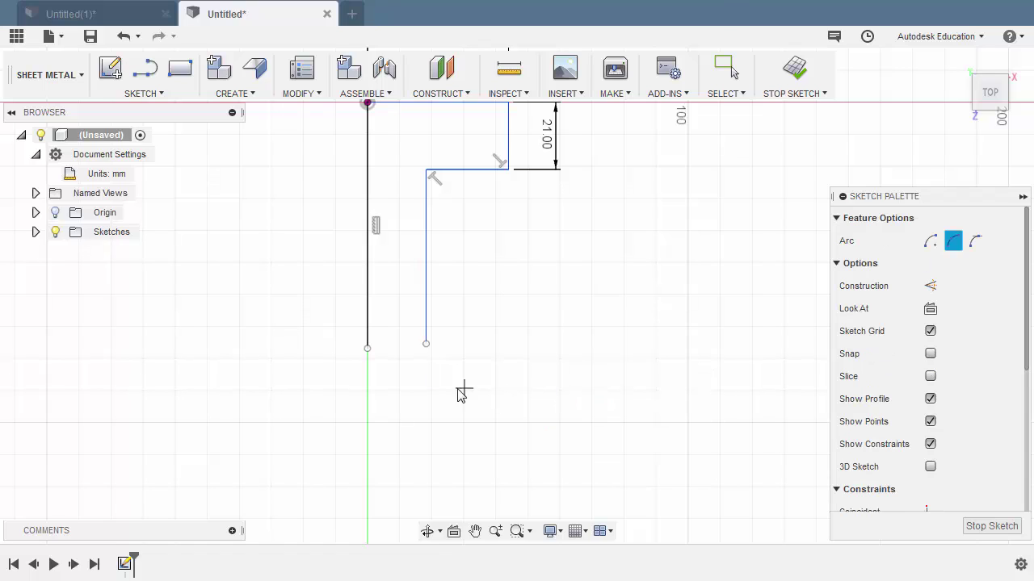
pyautogui.click(368, 349)
pyautogui.click(427, 344)
pyautogui.click(407, 381)
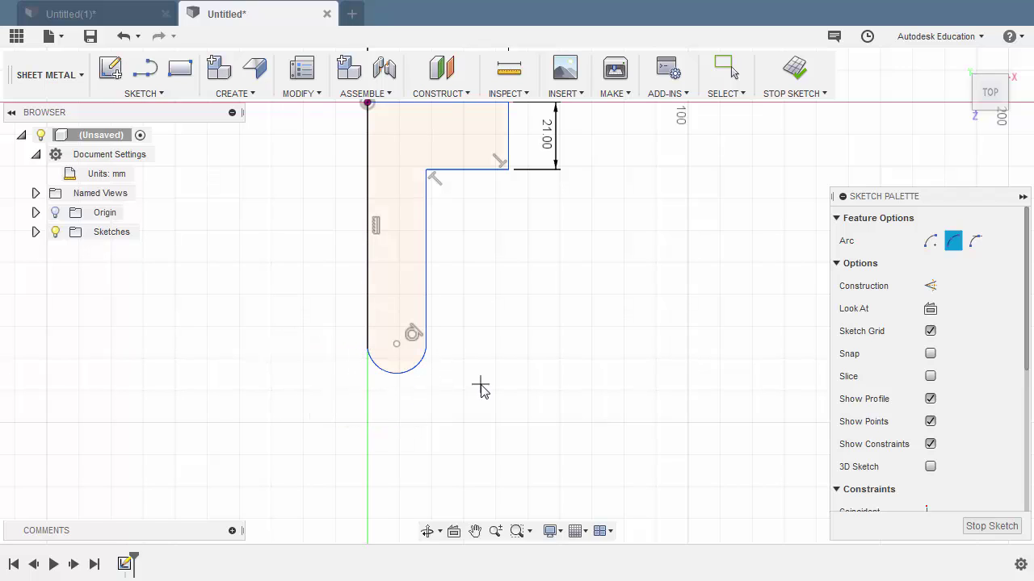
pyautogui.press('Escape')
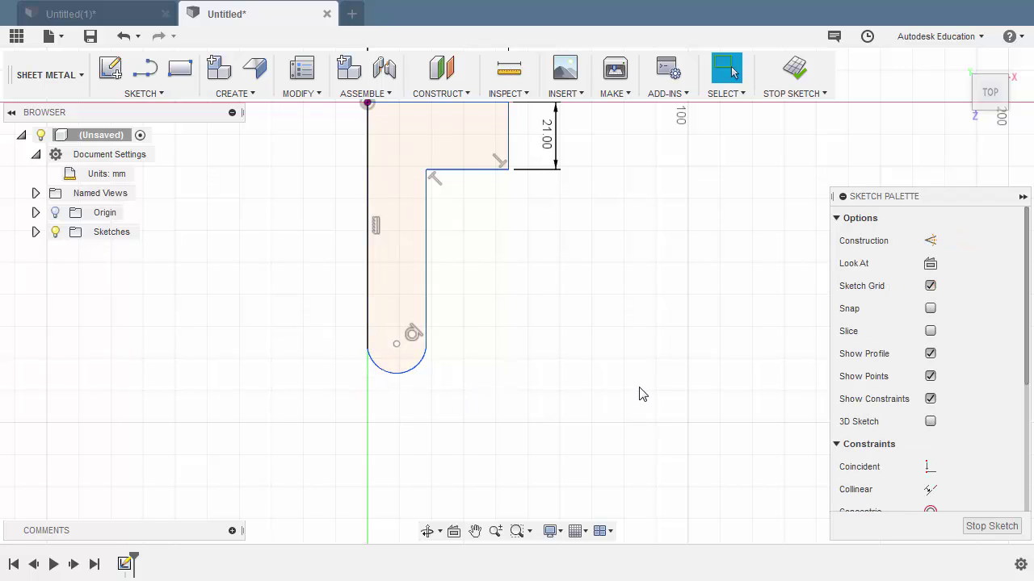
# Apply a tangent constraint between the long outer vertical line through the origin and the end arc.
pyautogui.scroll(-5, 964, 408)
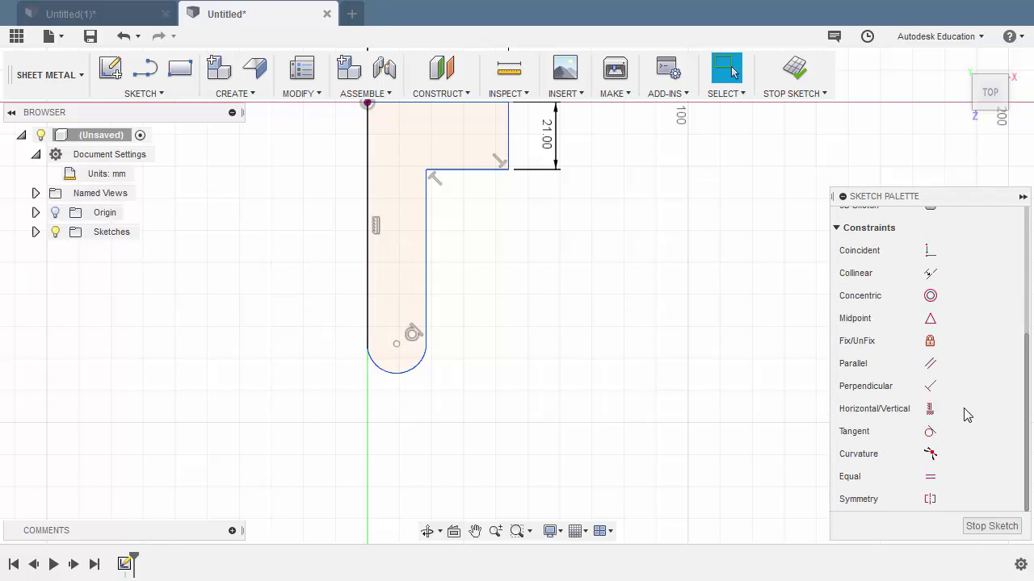
pyautogui.click(931, 432)
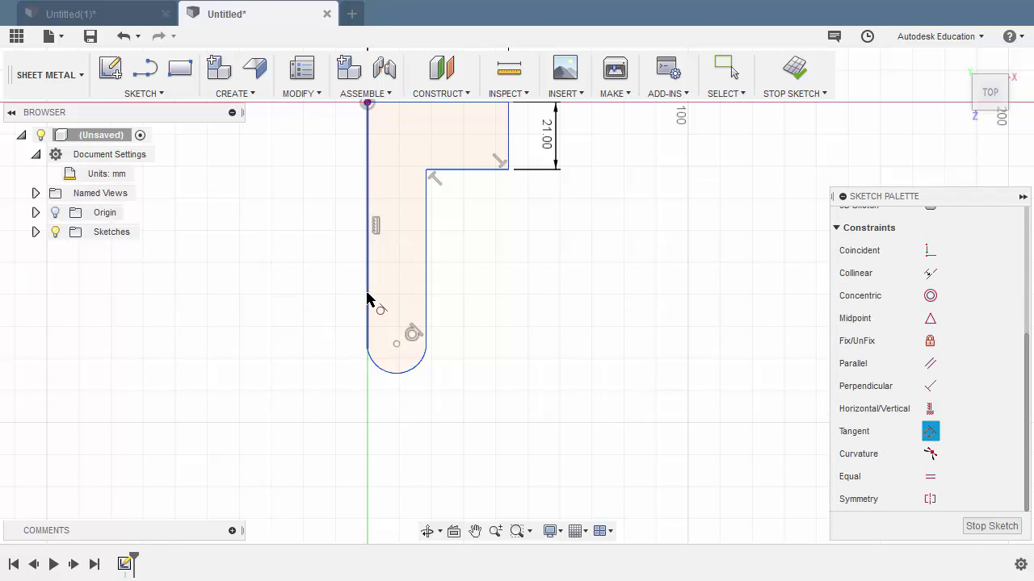
pyautogui.click(367, 297)
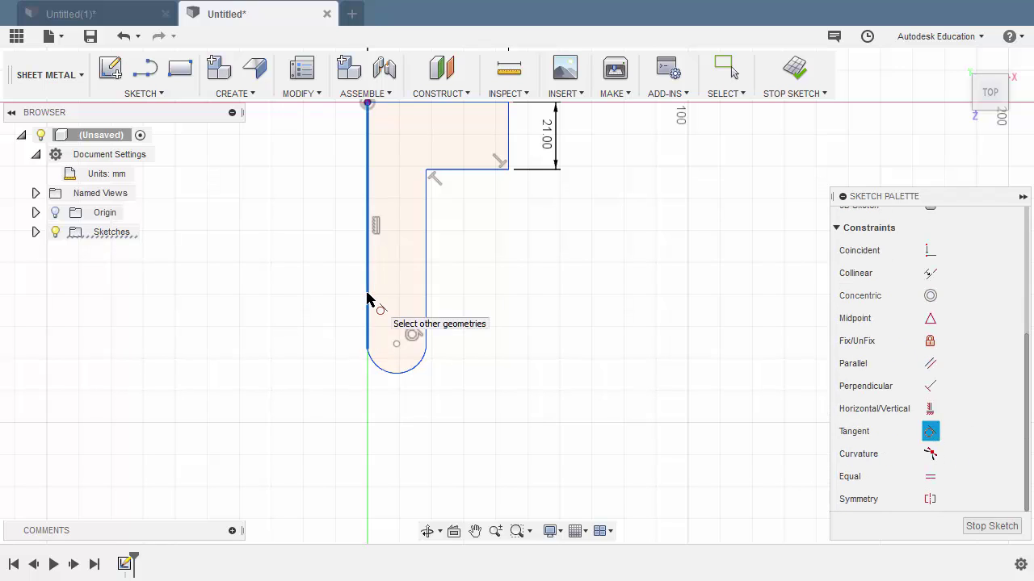
pyautogui.click(383, 369)
pyautogui.scroll(-2, 491, 339)
pyautogui.press('Escape')
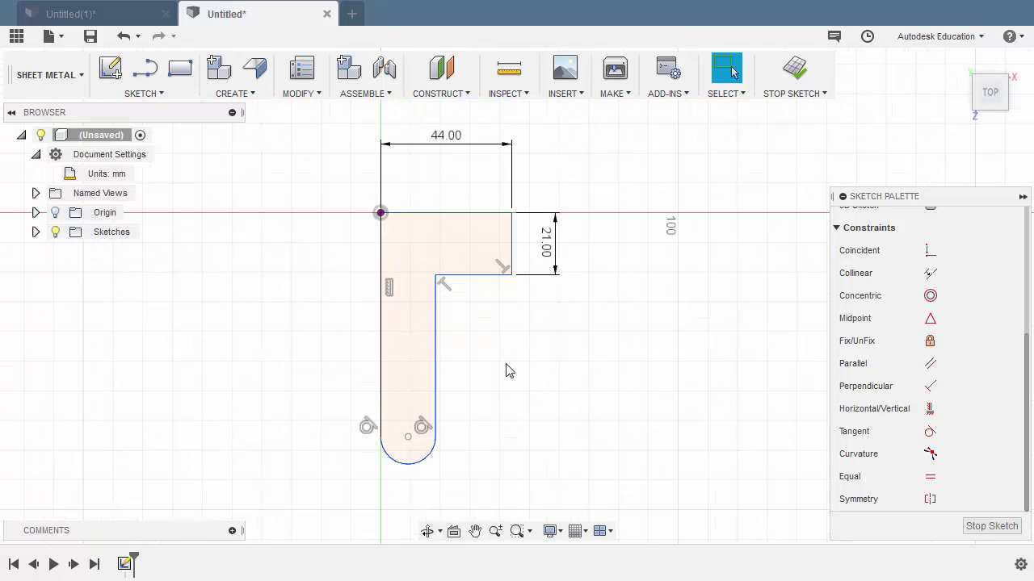
# Dimension the distance from the 44 mm line to the end arc's centre point as 32 mm.
pyautogui.press('d')
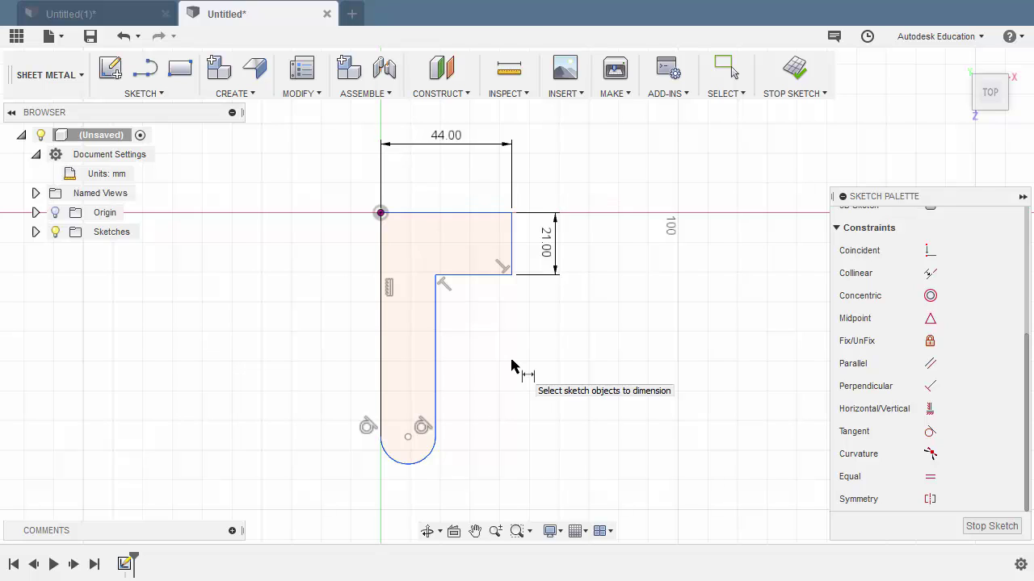
pyautogui.click(440, 214)
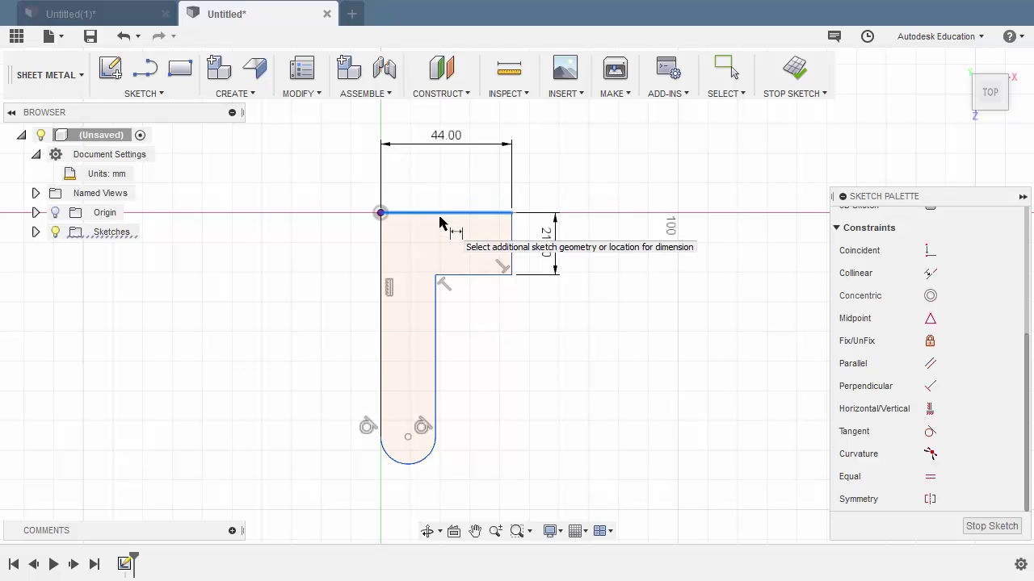
pyautogui.press('Escape')
pyautogui.click(409, 440)
pyautogui.click(293, 310)
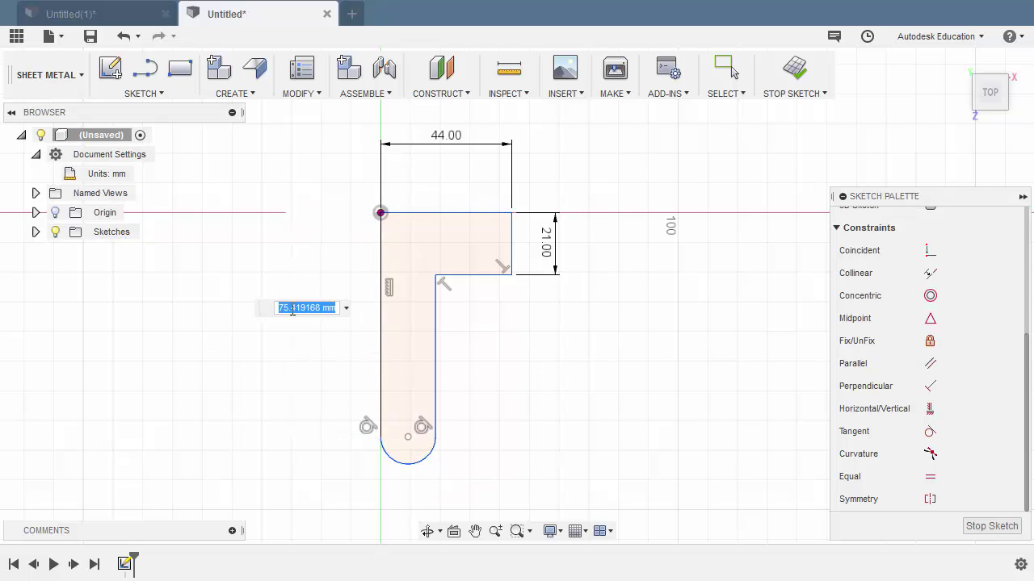
pyautogui.write('3')
pyautogui.press('Return')
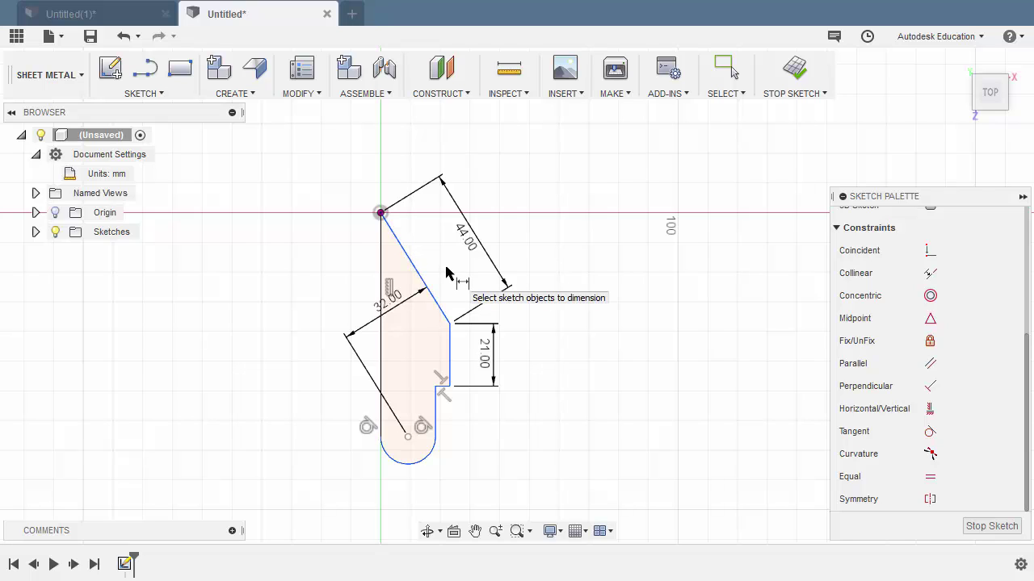
pyautogui.press('Escape')
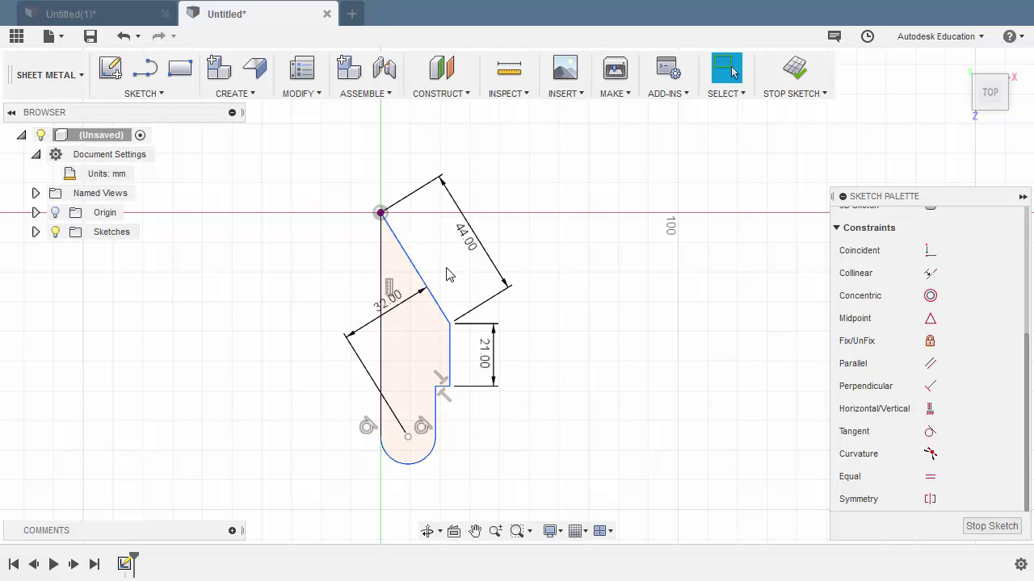
# Pull the free end of the tilted 44 mm line upward and constrain that line as horizontal.
pyautogui.click(450, 325)
pyautogui.moveTo(450, 325)
pyautogui.mouseDown()
pyautogui.moveTo(461, 251)
pyautogui.moveTo(465, 261)
pyautogui.mouseUp()
pyautogui.click(465, 267)
pyautogui.rightClick(466, 267)
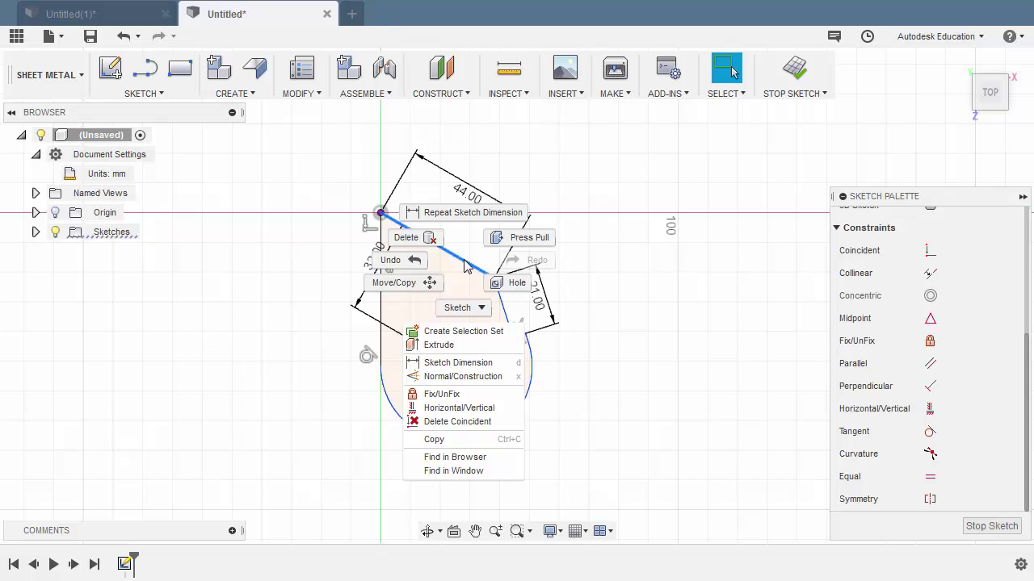
pyautogui.click(451, 414)
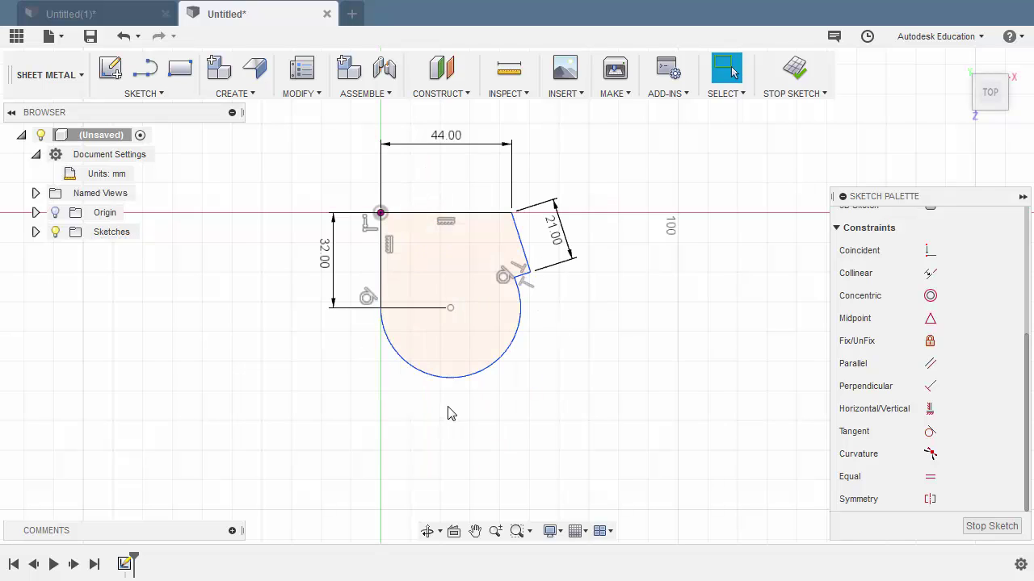
# Constrain the 21 mm line as vertical and move the leg's inner vertical line inward to narrow the leg.
pyautogui.click(521, 247)
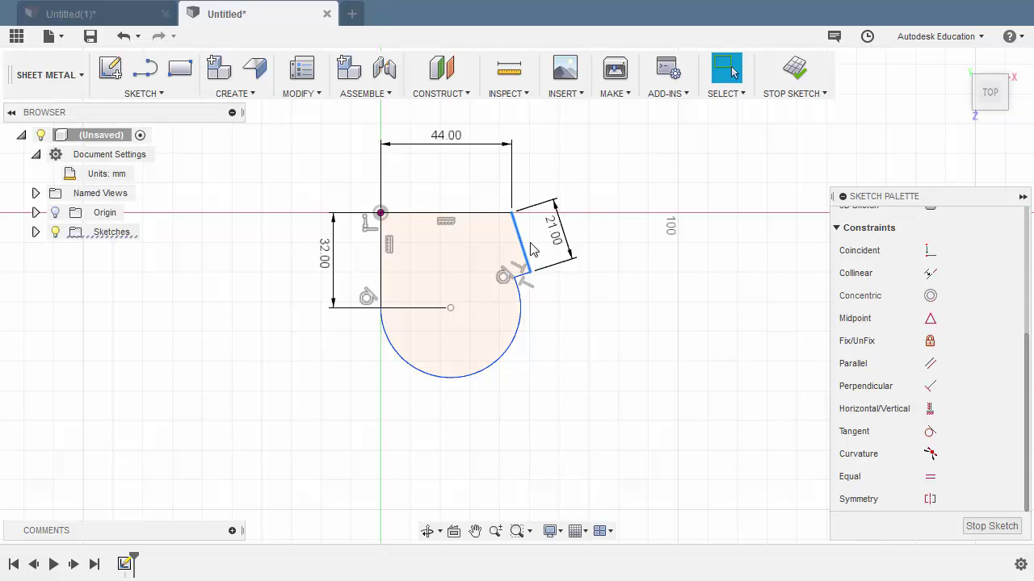
pyautogui.rightClick(607, 239)
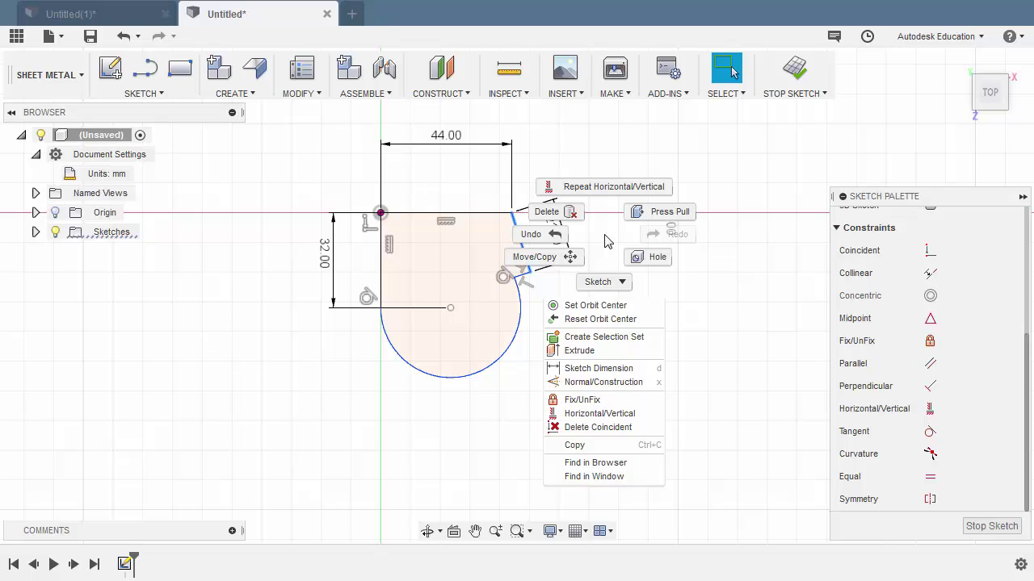
pyautogui.click(602, 415)
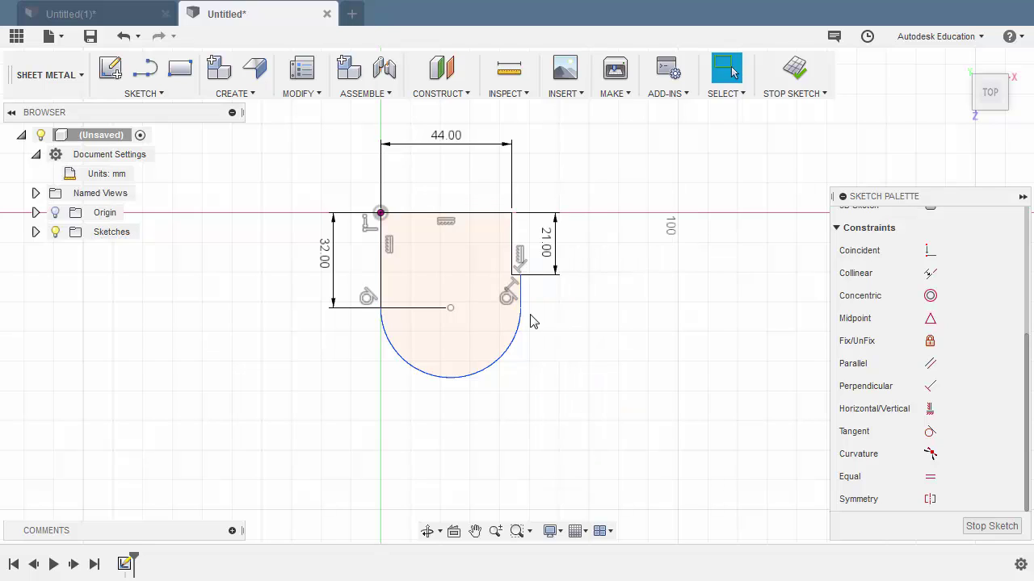
pyautogui.moveTo(521, 301); pyautogui.dragTo(460, 300)
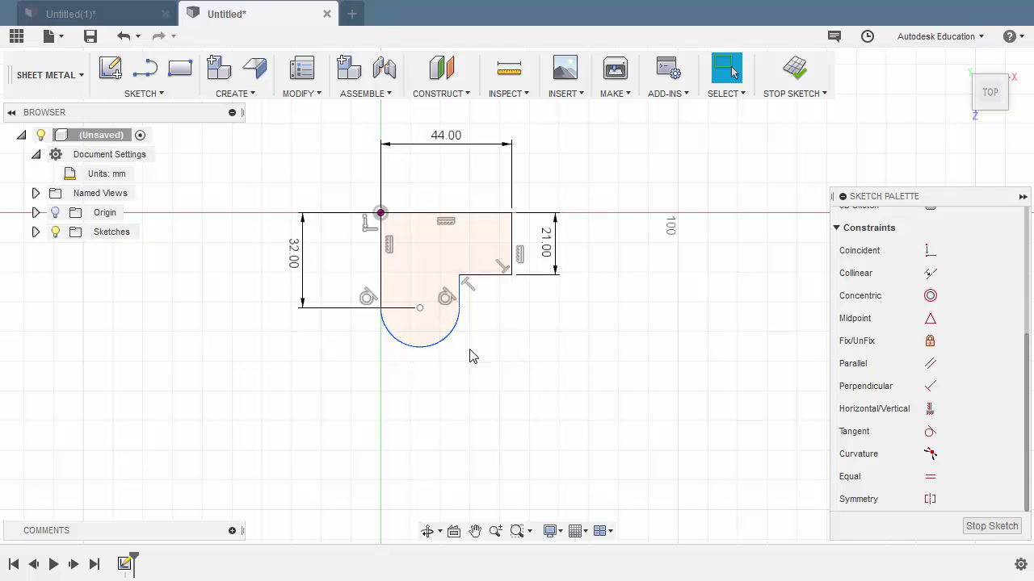
# Dimension the end arc with a radius of 8 mm.
pyautogui.press('d')
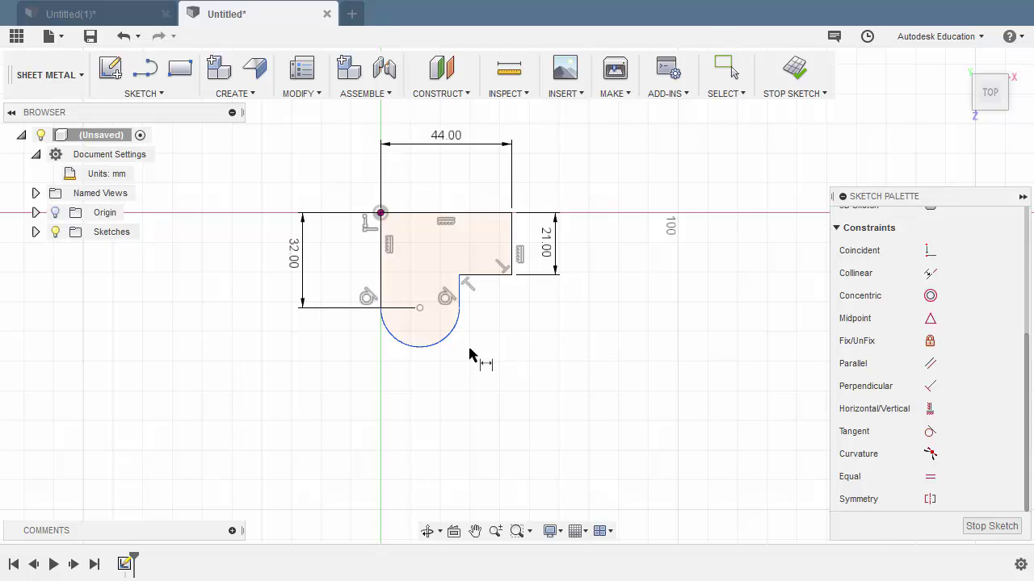
pyautogui.click(436, 346)
pyautogui.click(443, 394)
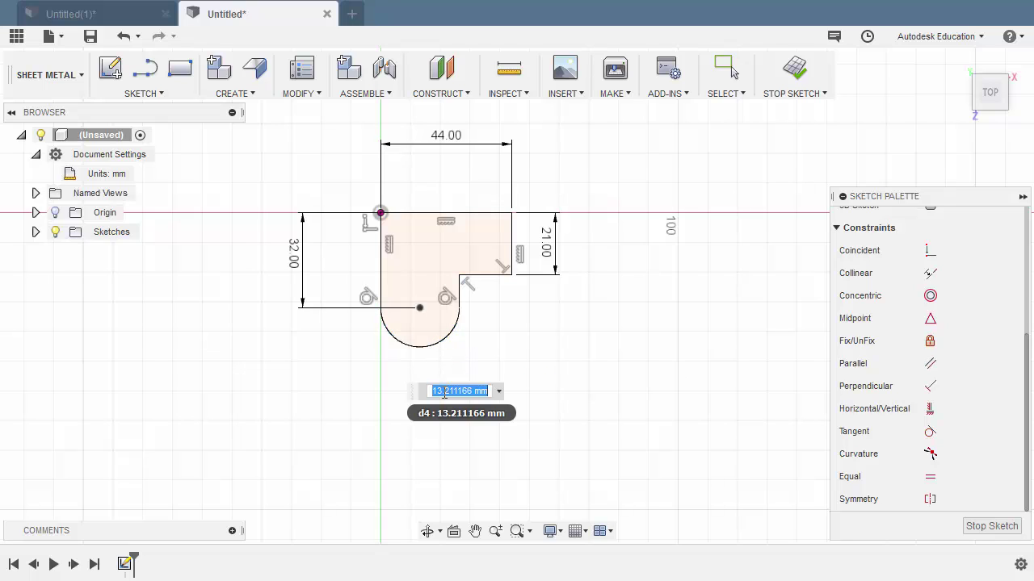
pyautogui.write('8')
pyautogui.press('Return')
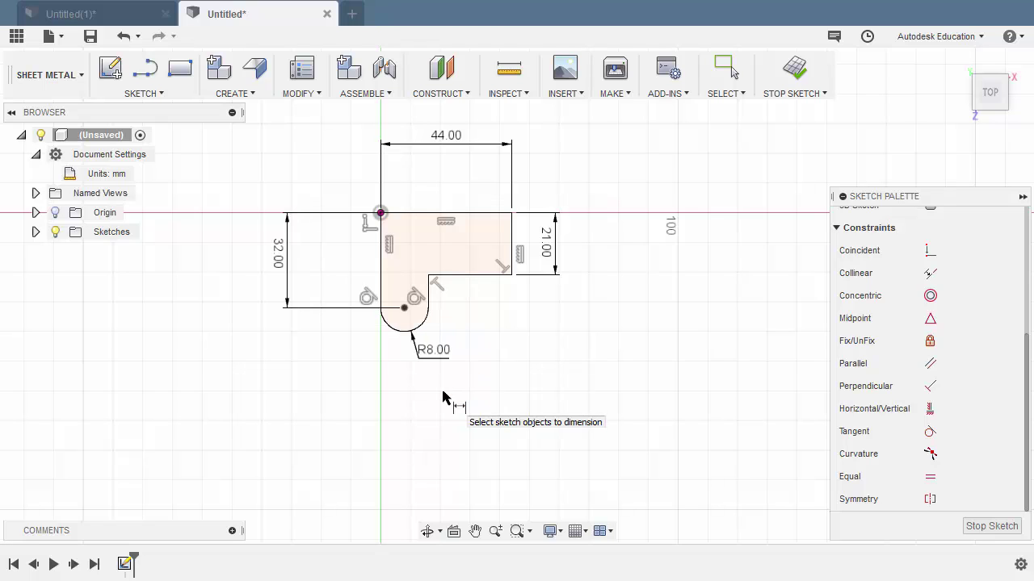
# Draw a 3 mm diameter circle centred on the end arc's centre point.
pyautogui.scroll(8, 418, 322)
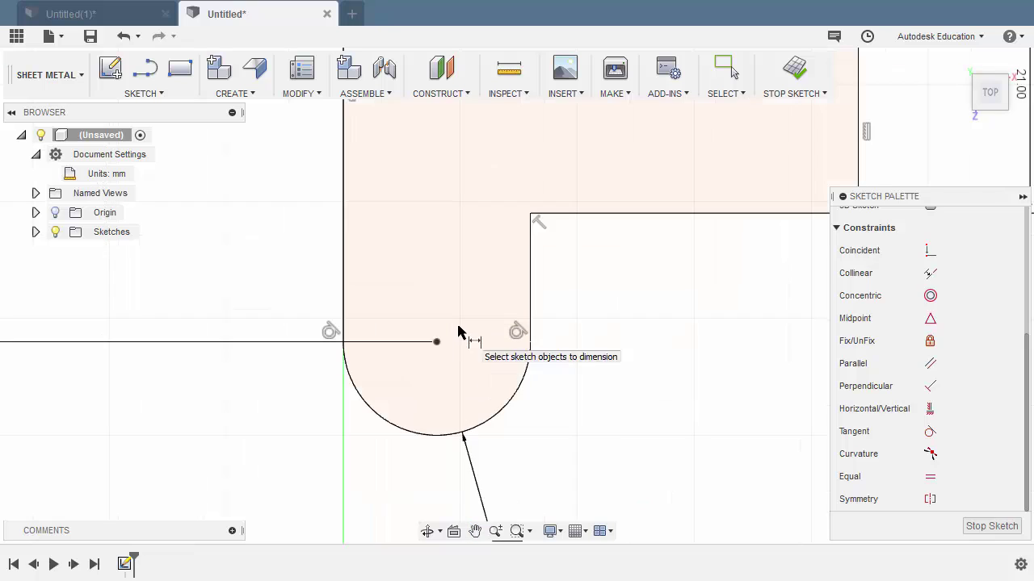
pyautogui.scroll(-1, 456, 327)
pyautogui.press('c')
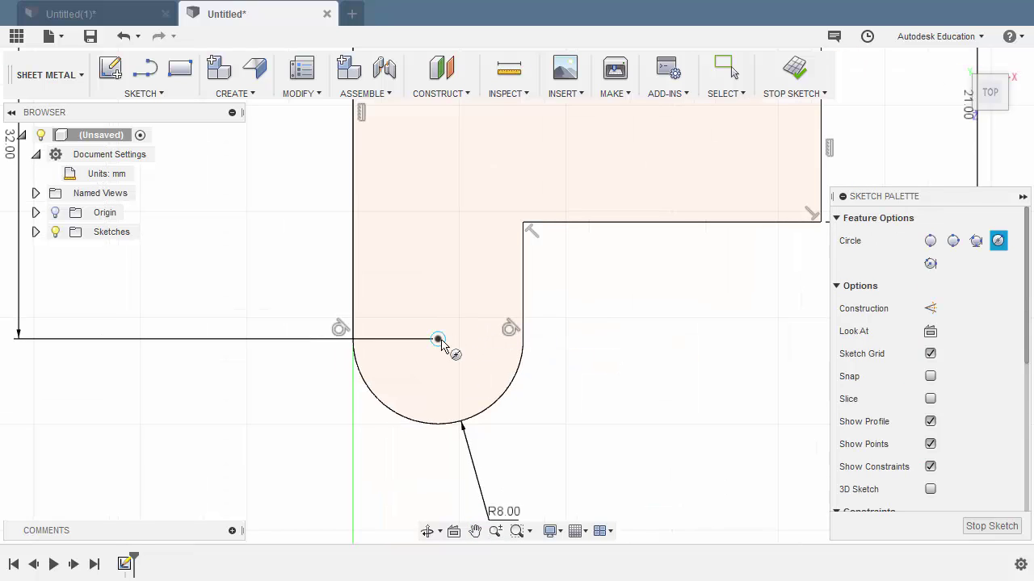
pyautogui.click(437, 339)
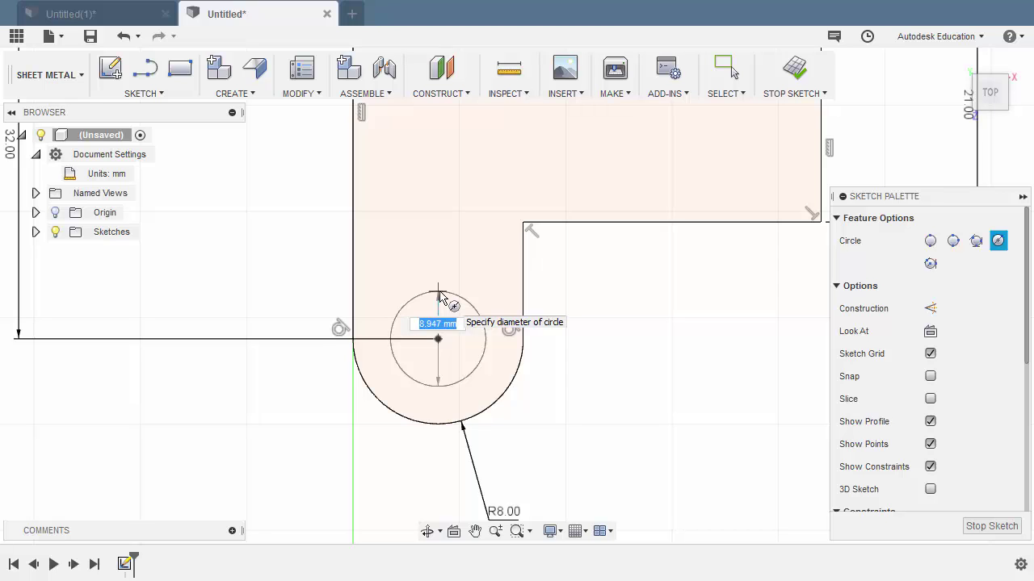
pyautogui.write('3')
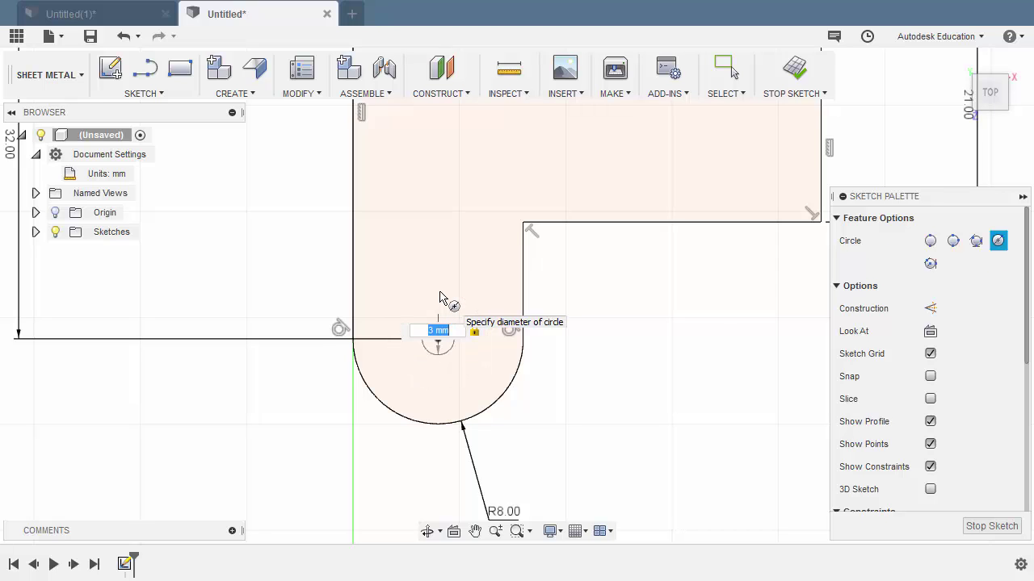
pyautogui.press('Return')
pyautogui.press('Escape')
pyautogui.scroll(-3, 674, 362)
pyautogui.moveTo(673, 363); pyautogui.dragTo(568, 380, button='middle')
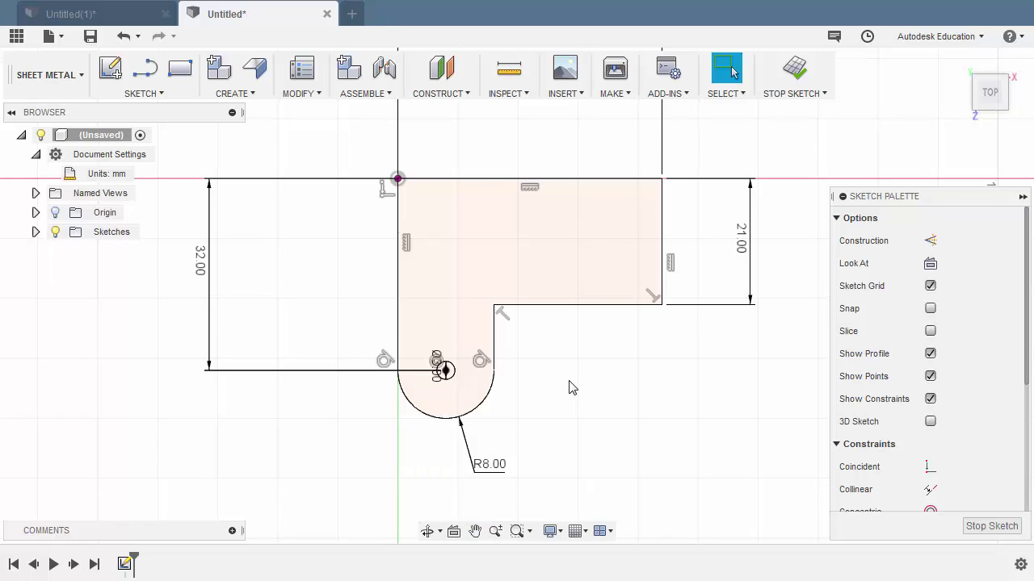
# Finish the sketch and create a base flange from the L-shaped profile as a new body using the Steel (mm)(1) rule.
pyautogui.click(795, 70)
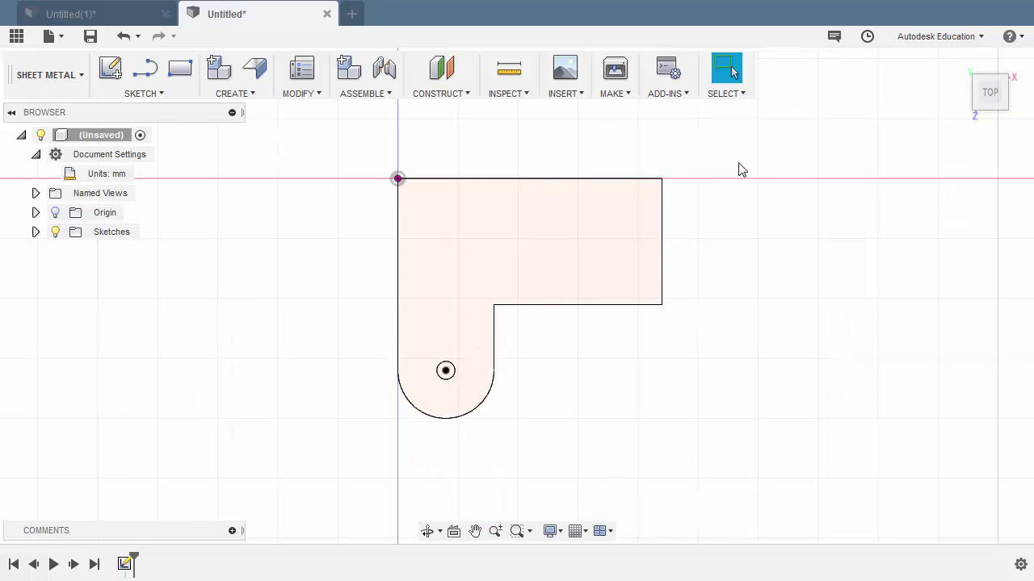
pyautogui.click(245, 94)
pyautogui.click(242, 131)
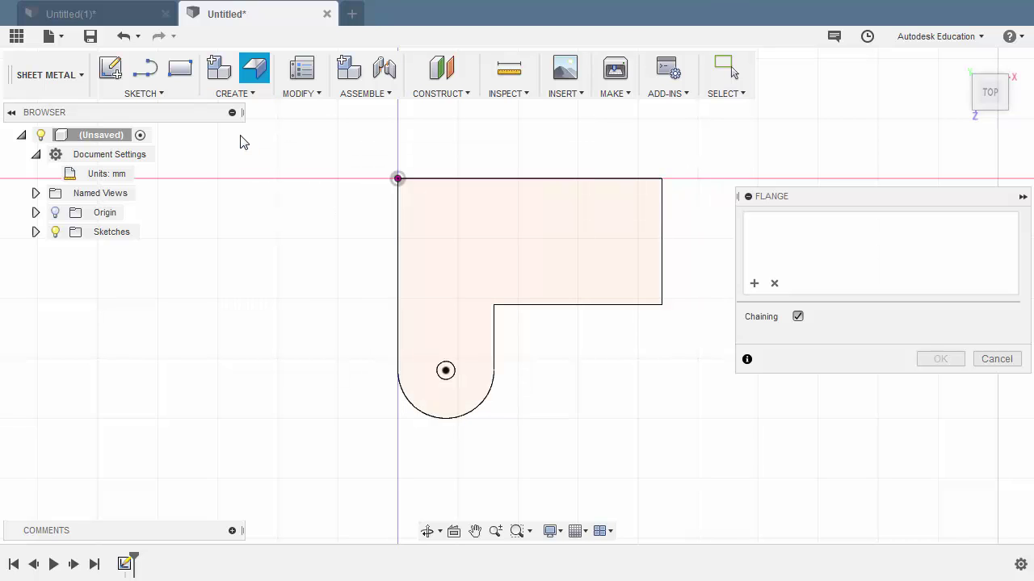
pyautogui.click(526, 256)
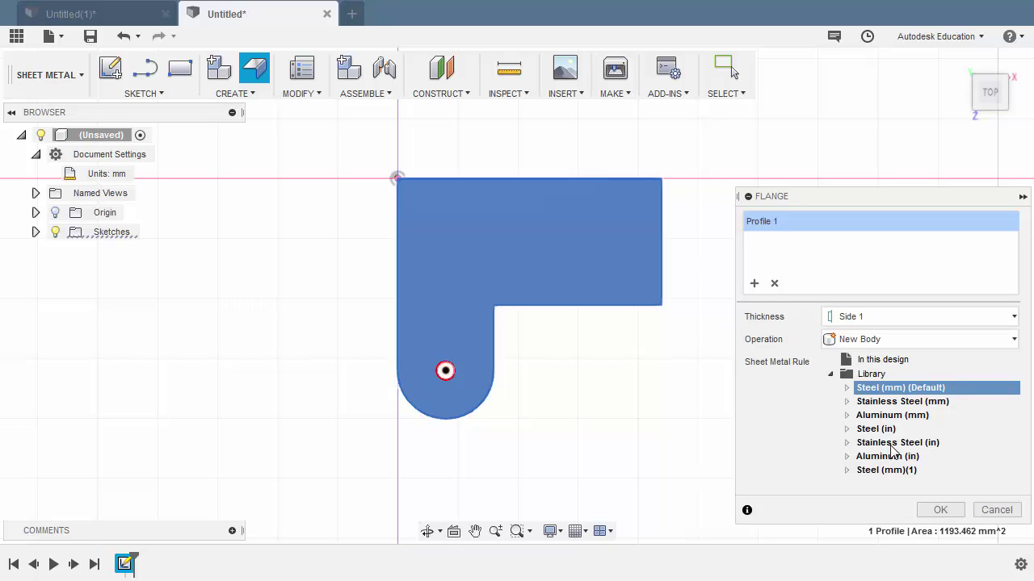
pyautogui.click(847, 471)
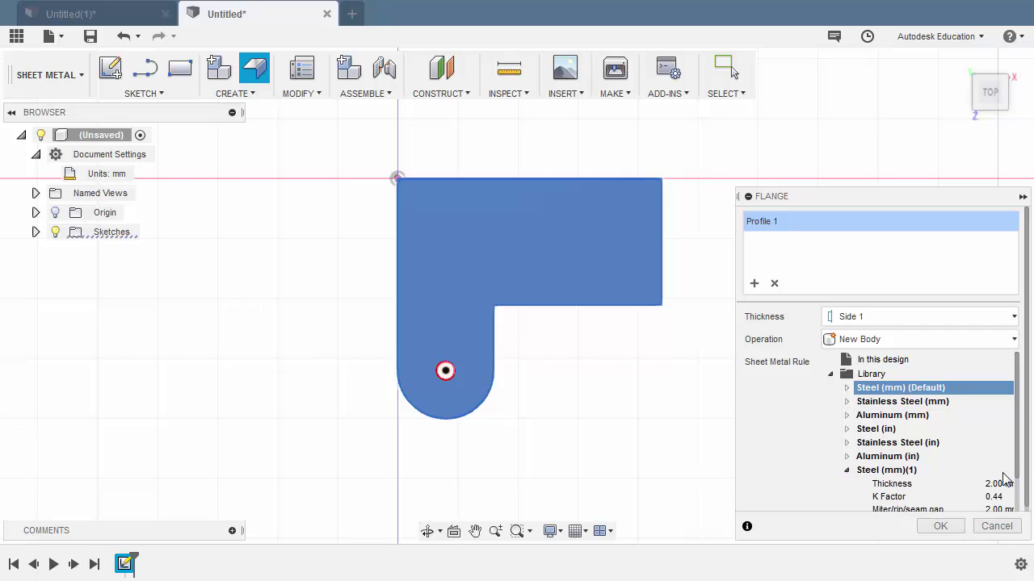
pyautogui.scroll(-2, 1018, 462)
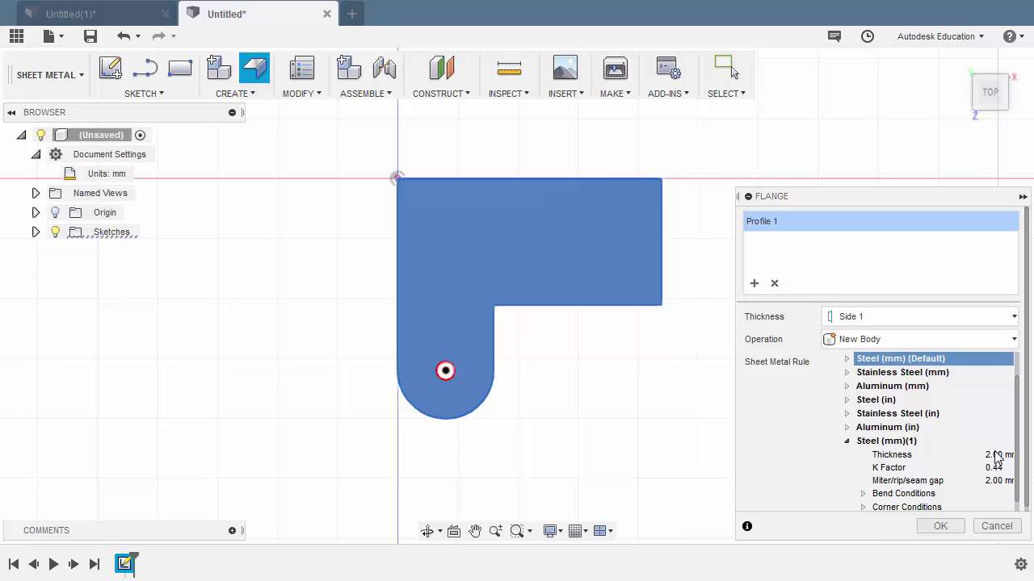
pyautogui.click(891, 442)
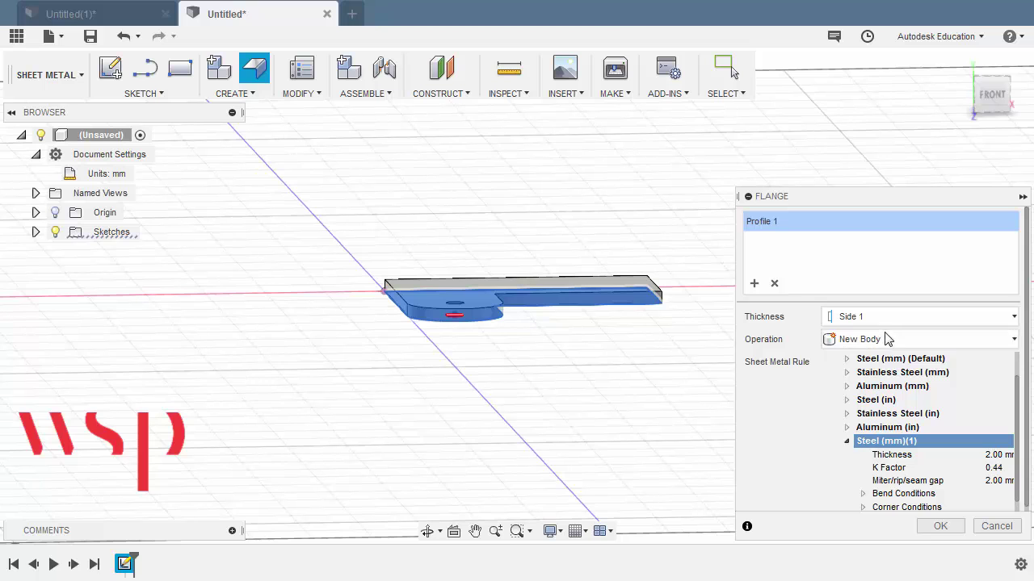
pyautogui.click(940, 527)
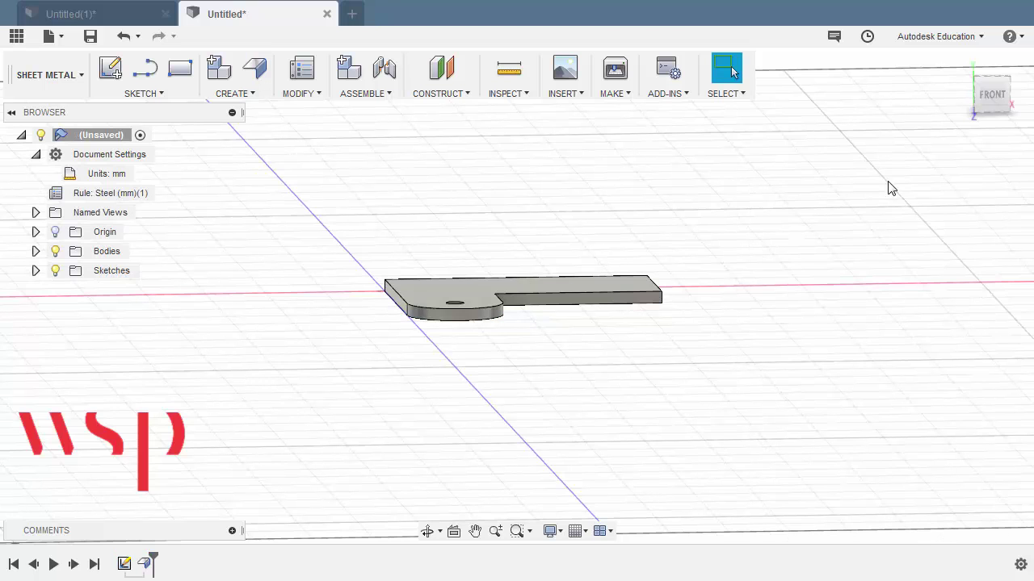
# Add a 10 mm high flange, bent upward, along the full long inner edge of the plate's wide section.
pyautogui.click(960, 60)
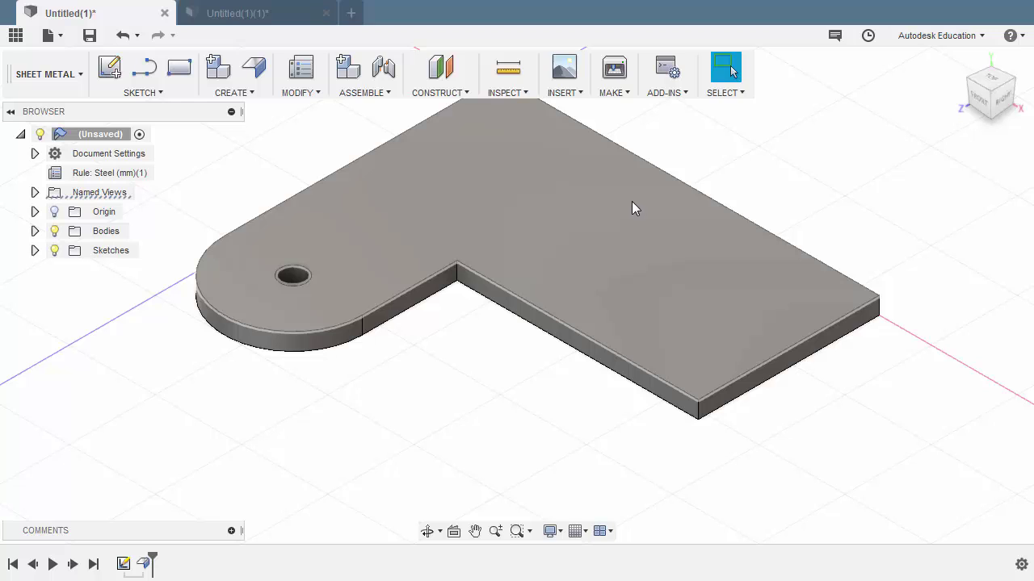
pyautogui.click(255, 71)
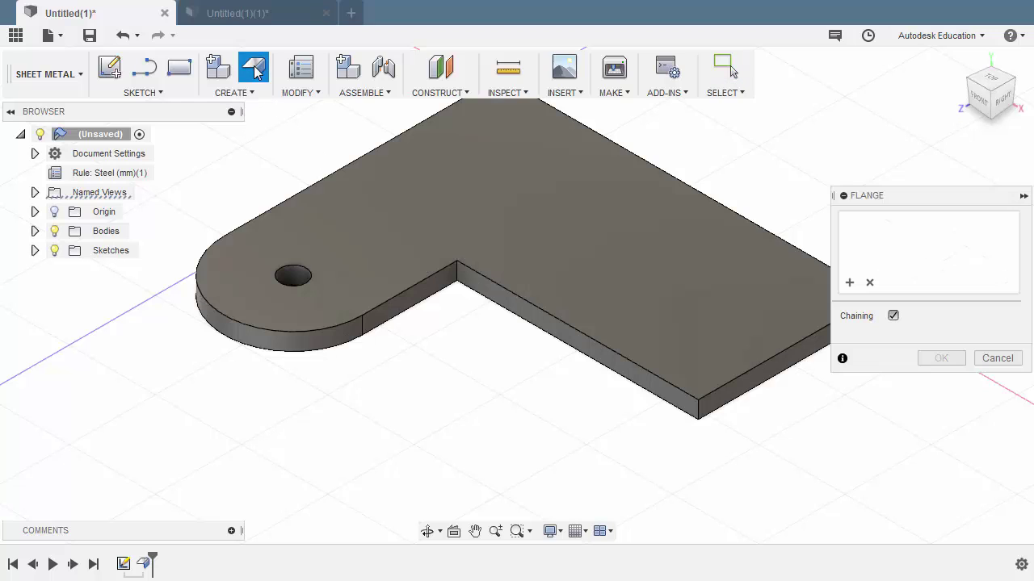
pyautogui.click(575, 323)
pyautogui.moveTo(576, 315); pyautogui.dragTo(576, 220)
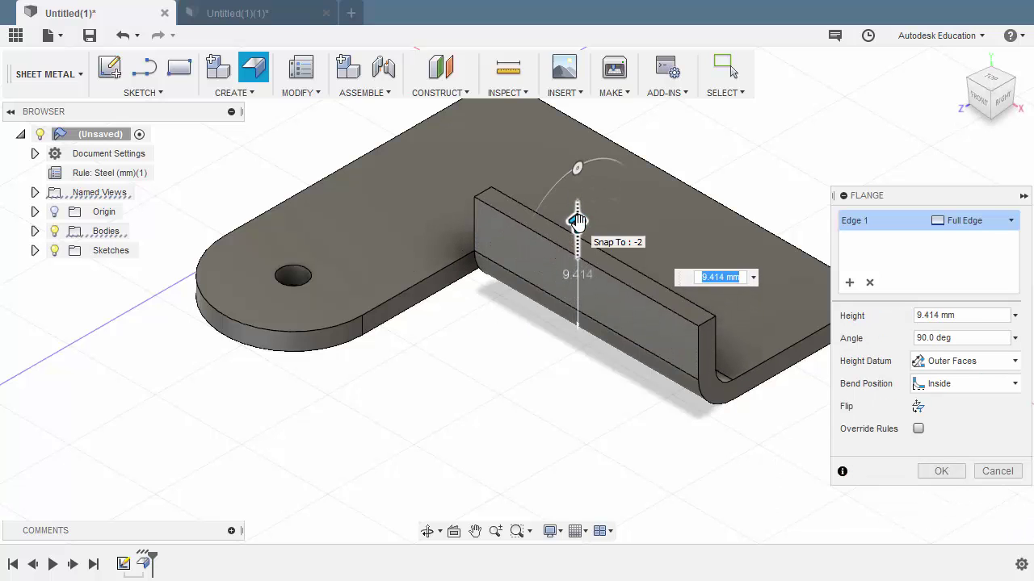
pyautogui.write('10')
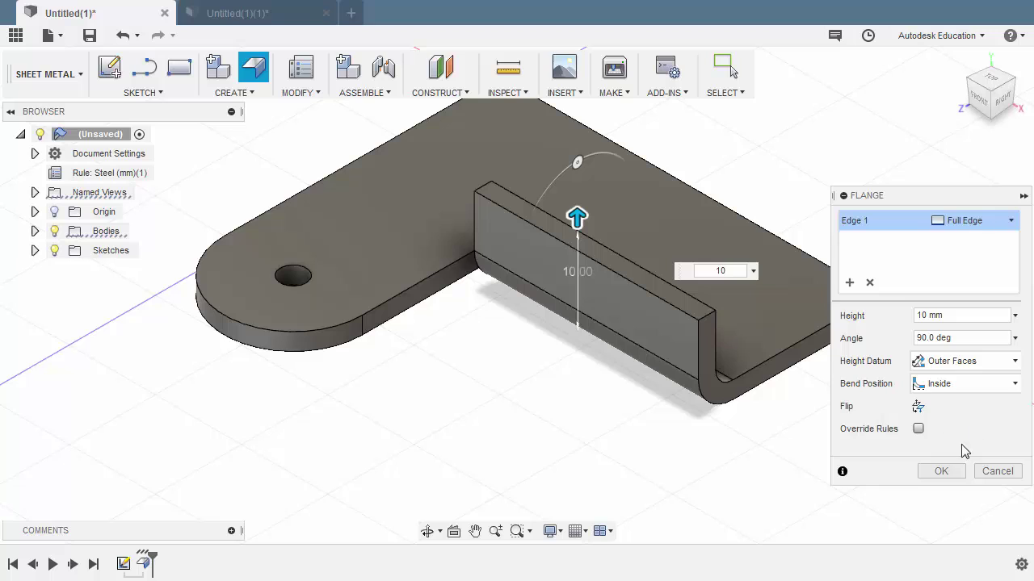
pyautogui.click(941, 472)
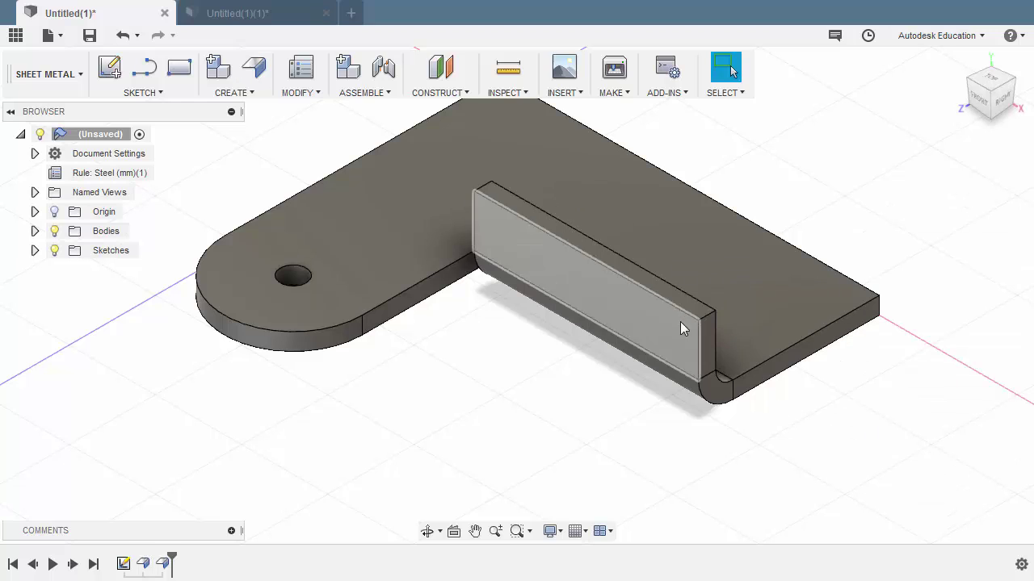
# Start a new sketch on the underside face of the L-shaped plate.
pyautogui.click(656, 297)
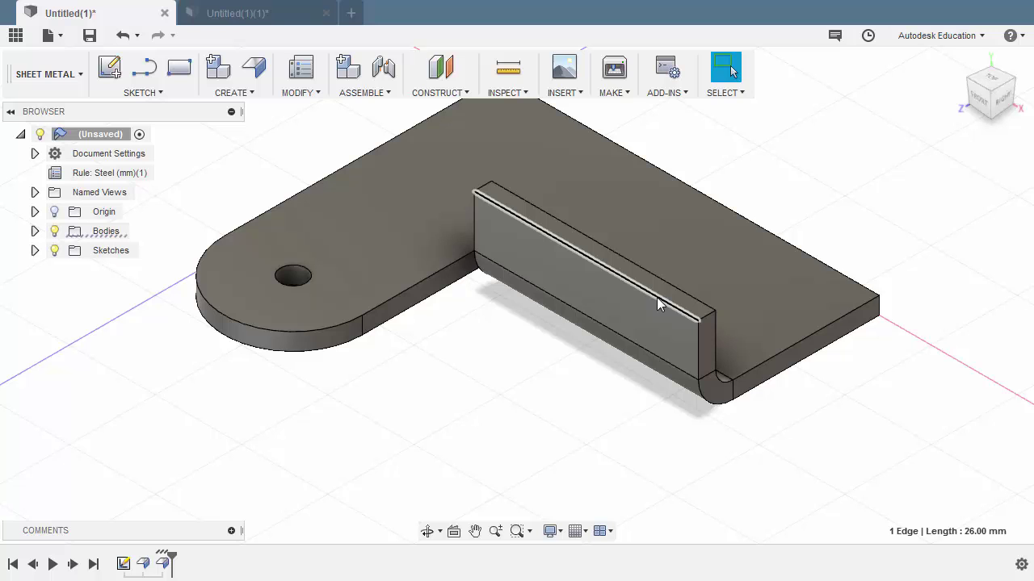
pyautogui.keyDown('shift'); pyautogui.moveTo(518, 398); pyautogui.dragTo(517, 277, button='middle'); pyautogui.keyUp('shift')
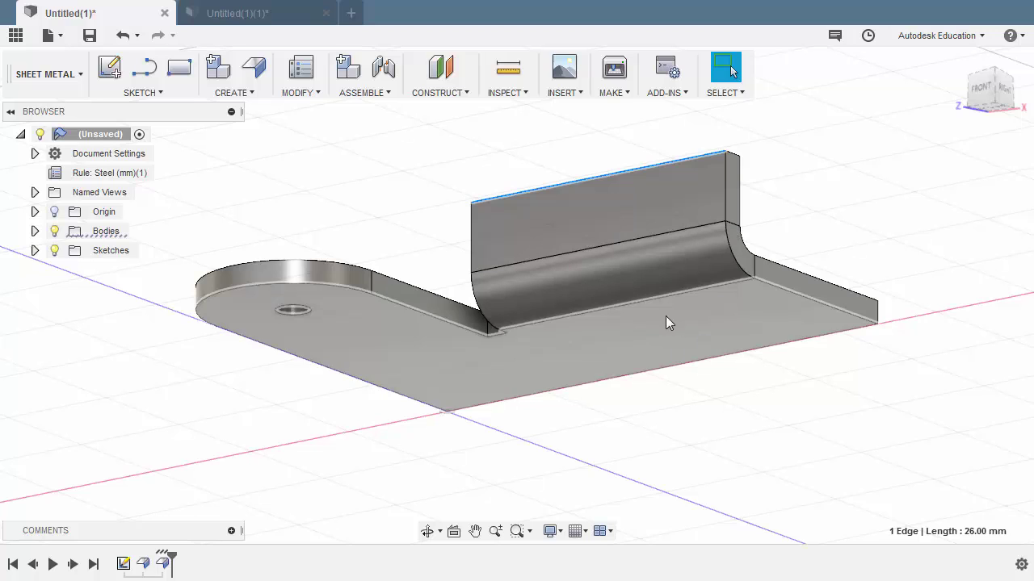
pyautogui.click(664, 318)
pyautogui.rightClick(406, 187)
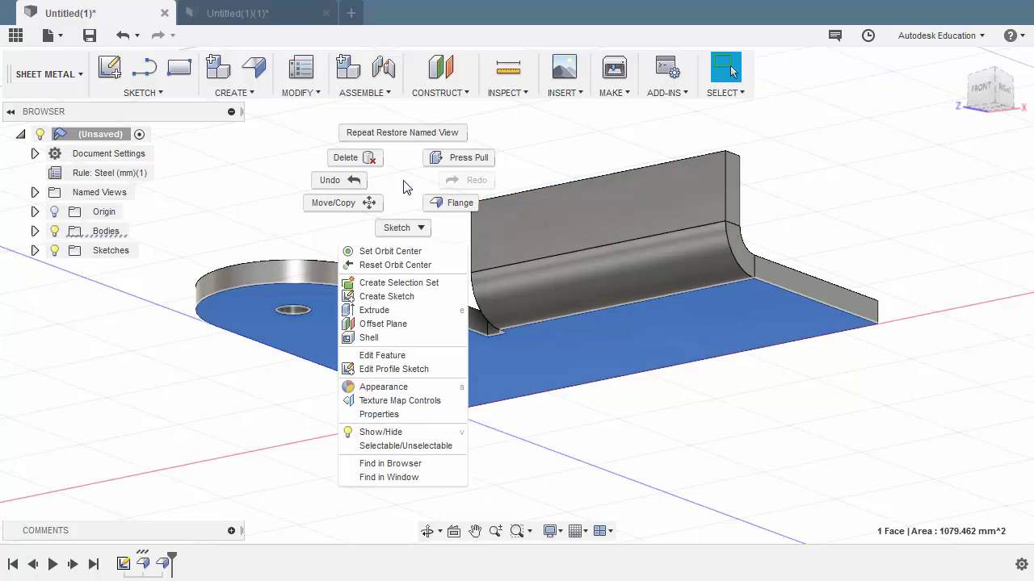
pyautogui.click(395, 296)
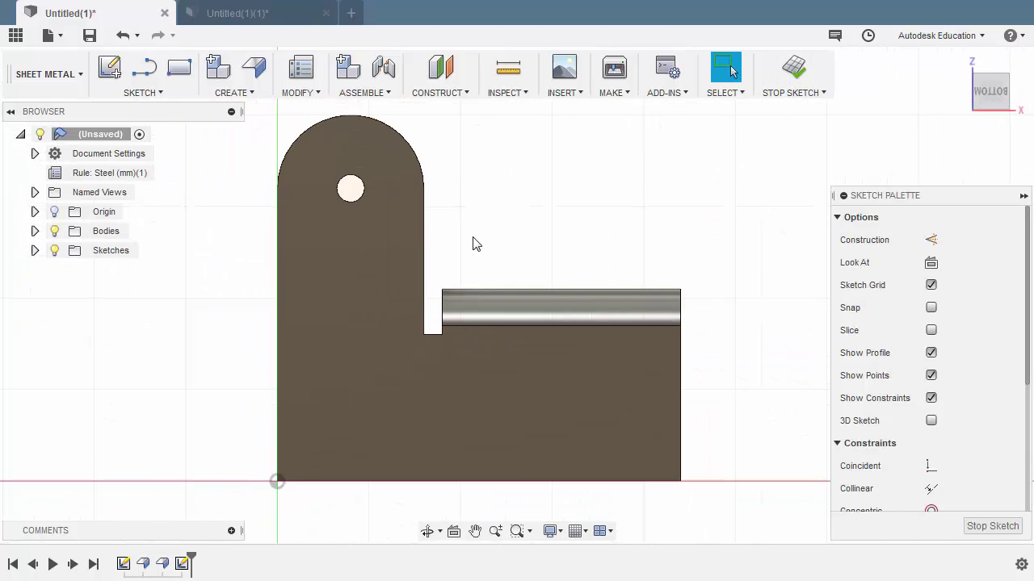
# Sketch a rectangle about 3.7 by 11.3 mm over the relief notch and another about 11.6 mm tall over the flange's outer end.
pyautogui.press('r')
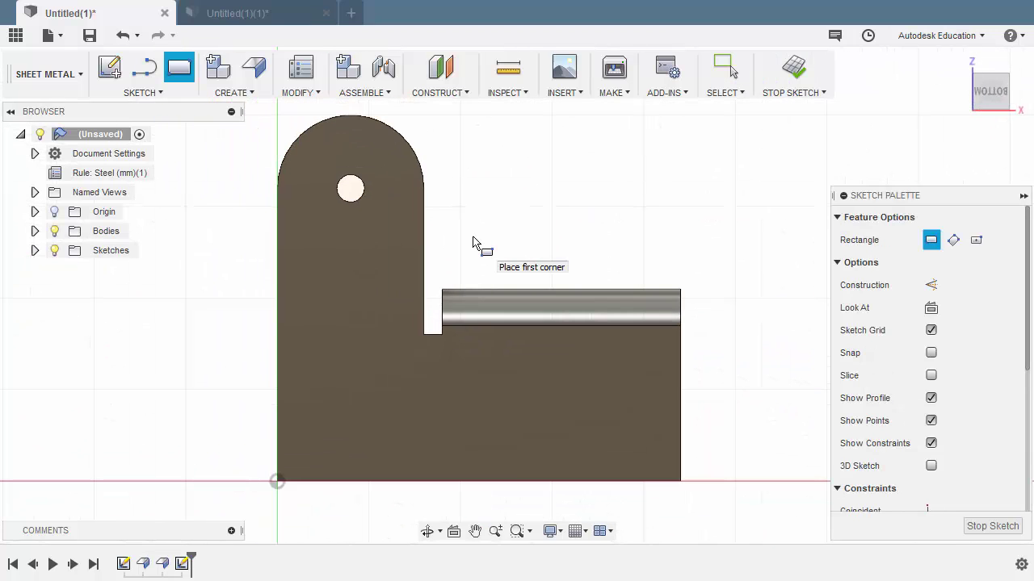
pyautogui.click(425, 233)
pyautogui.scroll(3, 449, 357)
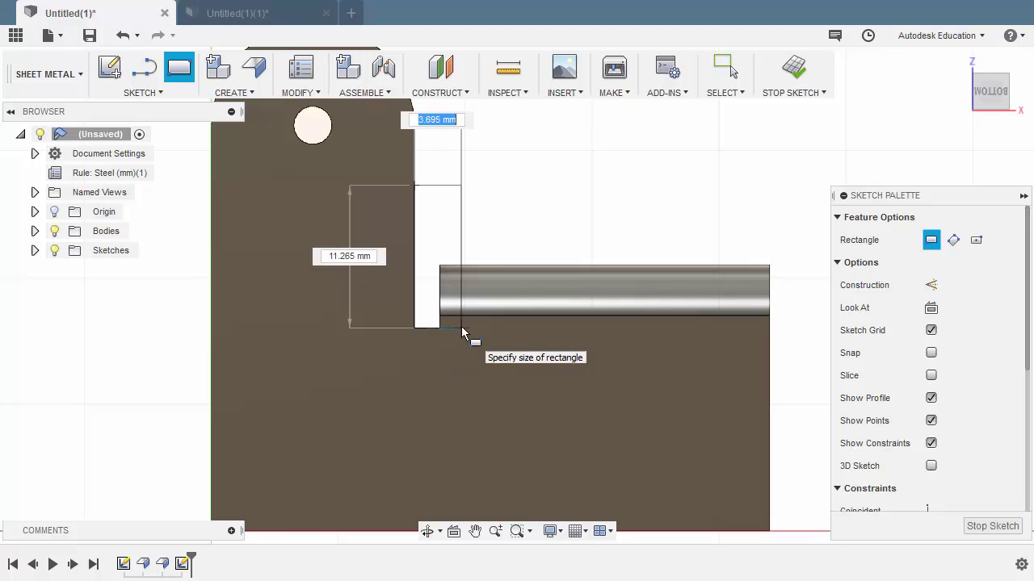
pyautogui.click(461, 328)
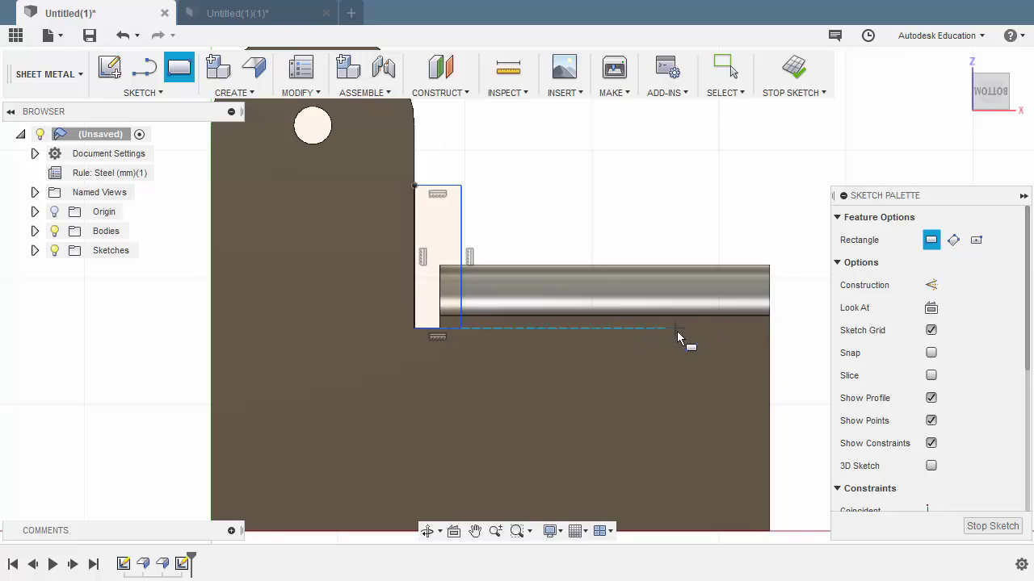
pyautogui.click(769, 395)
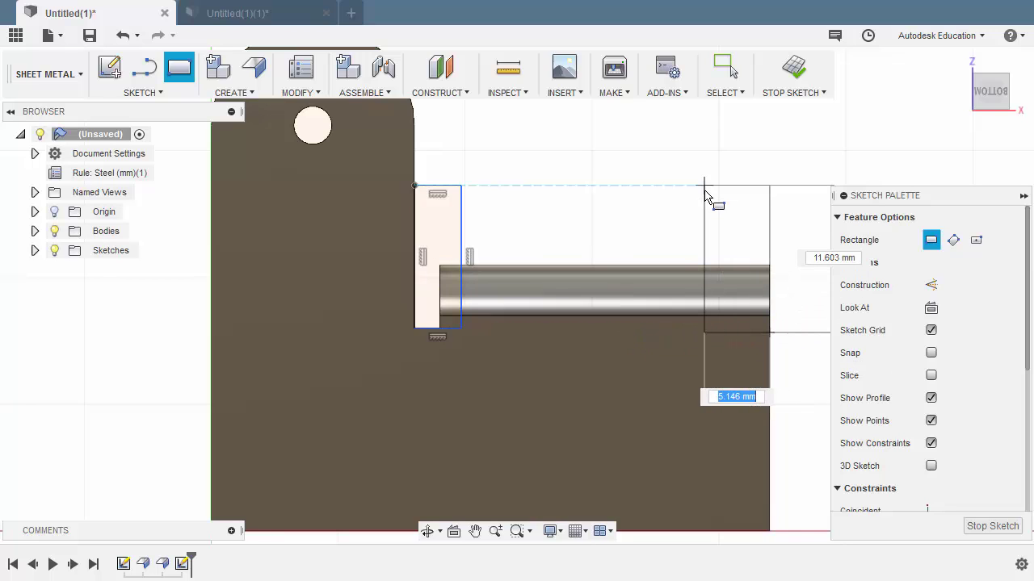
pyautogui.click(698, 186)
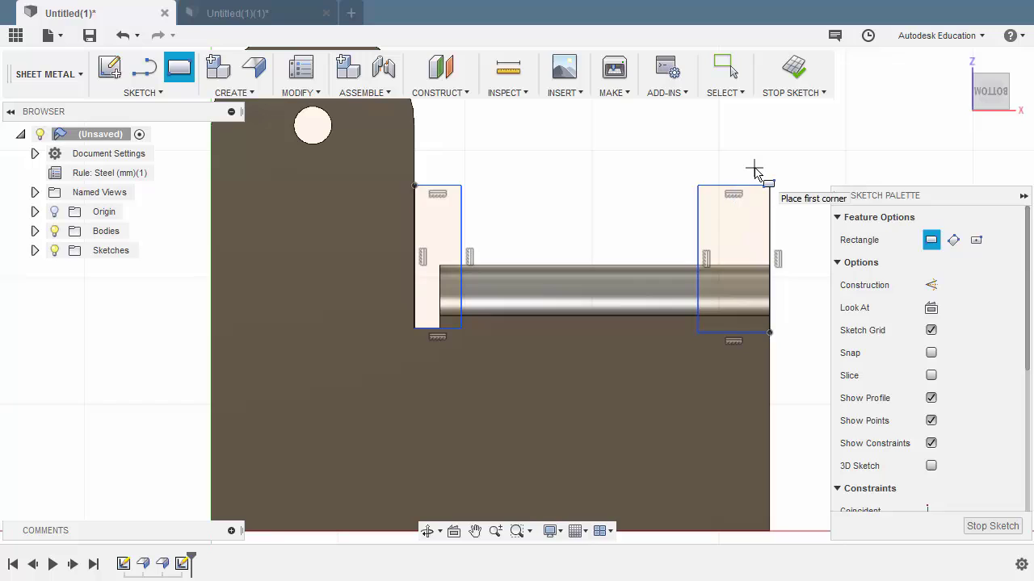
pyautogui.press('Escape')
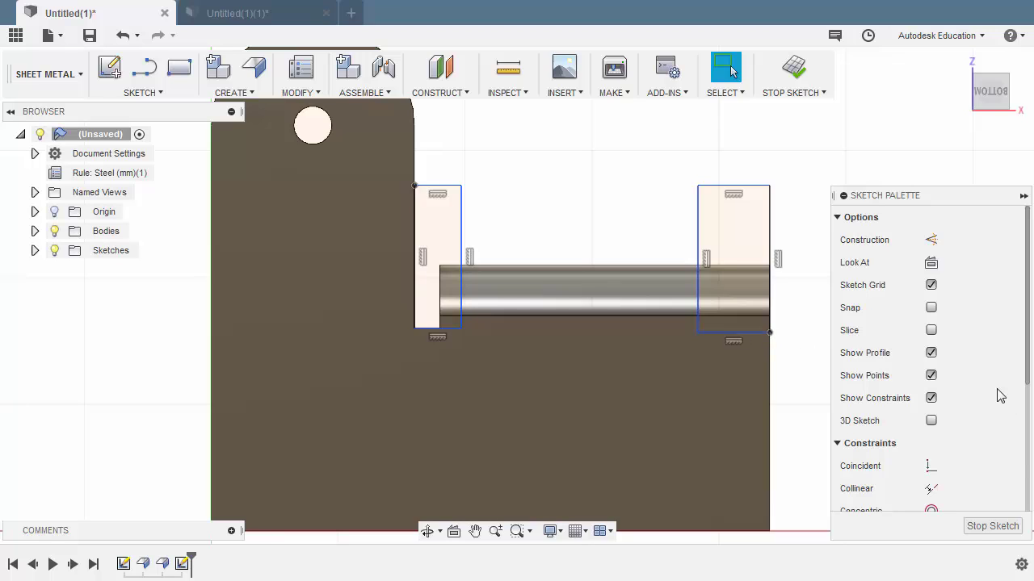
# Make the rectangles' lower edges collinear with each other and the notch edge, and the notch rectangle's upper edge collinear with the flange's outer edge.
pyautogui.scroll(-5, 1001, 396)
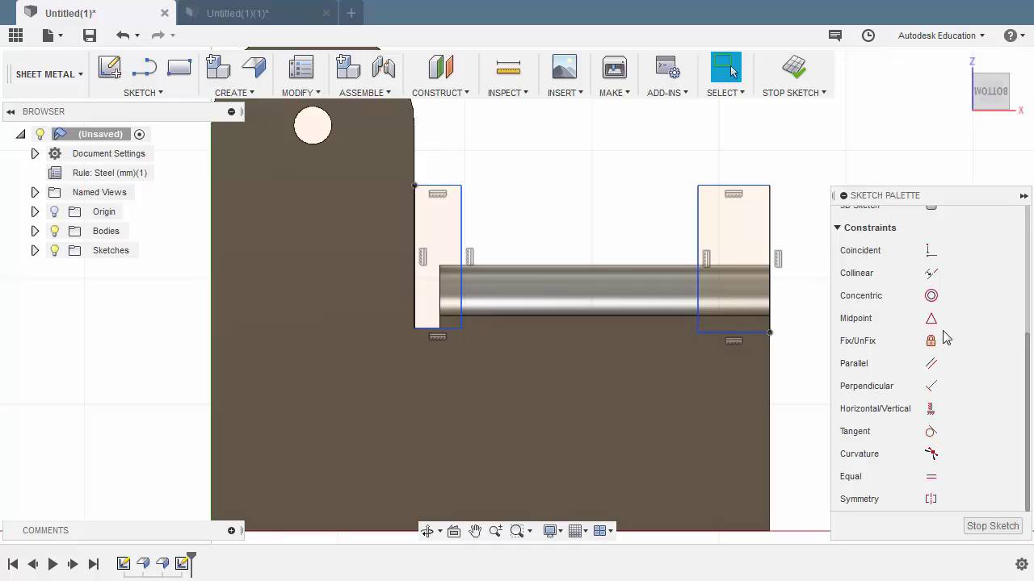
pyautogui.click(931, 273)
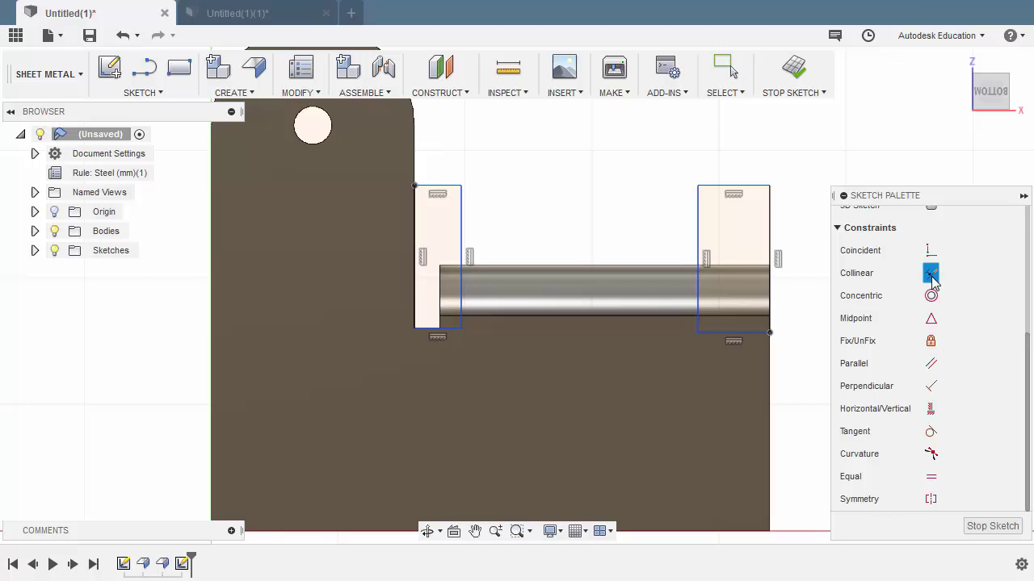
pyautogui.click(448, 329)
pyautogui.click(720, 342)
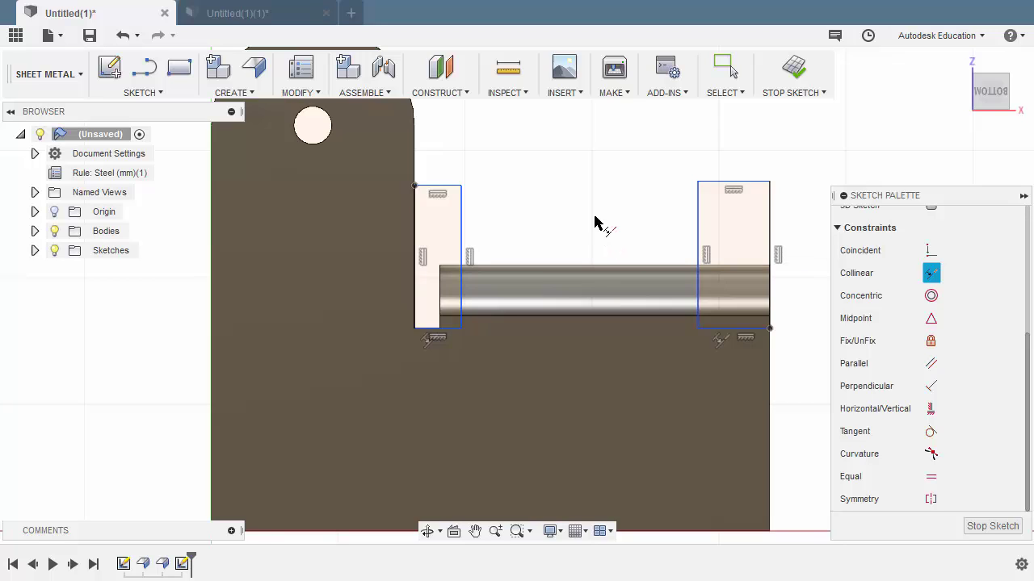
pyautogui.click(450, 188)
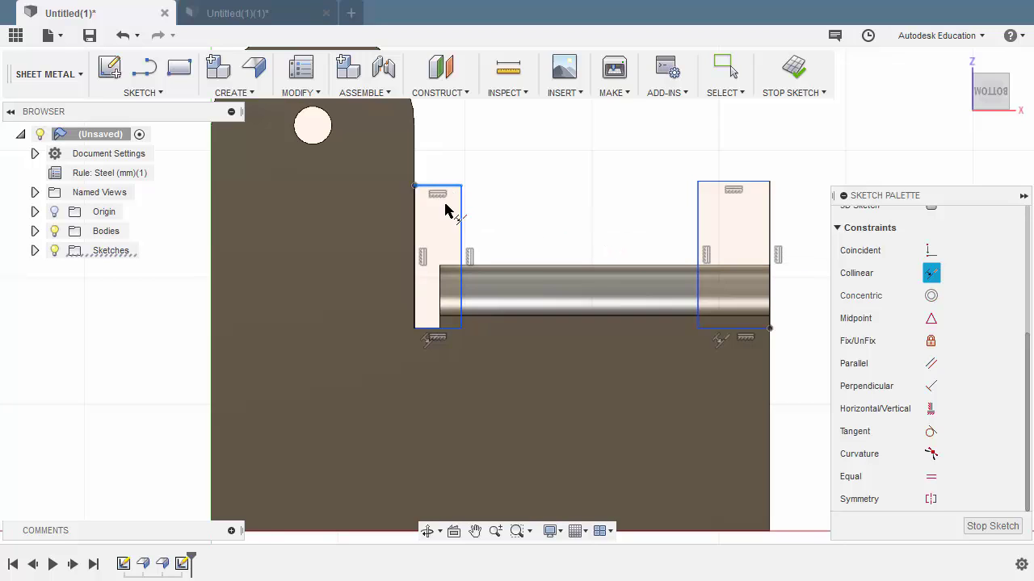
pyautogui.click(492, 266)
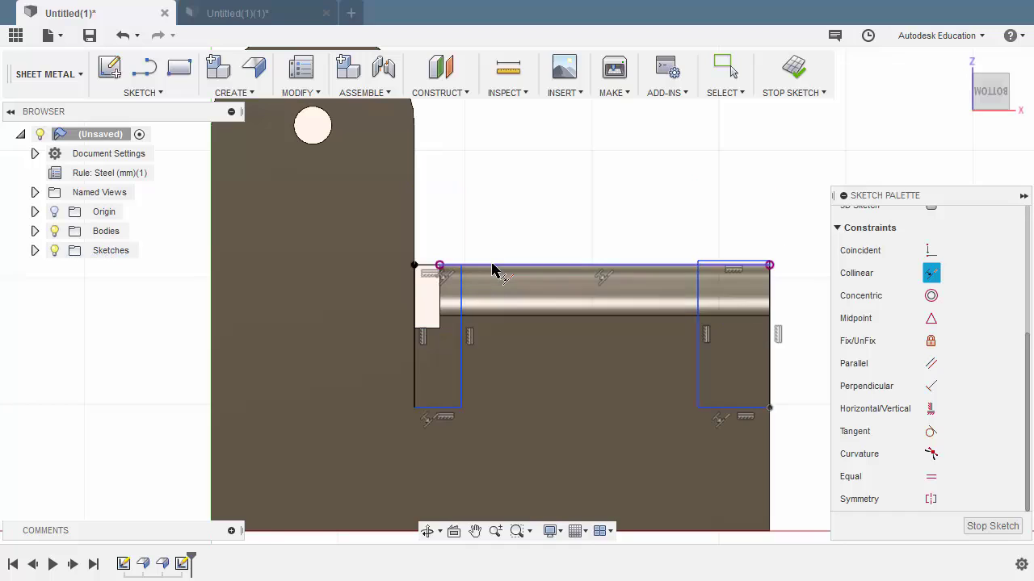
pyautogui.click(436, 409)
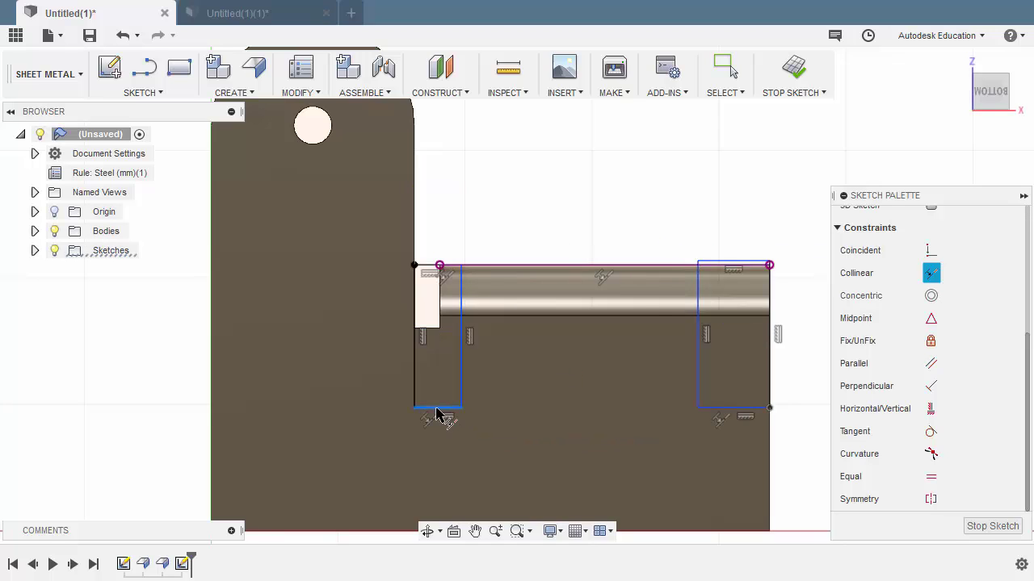
pyautogui.click(432, 329)
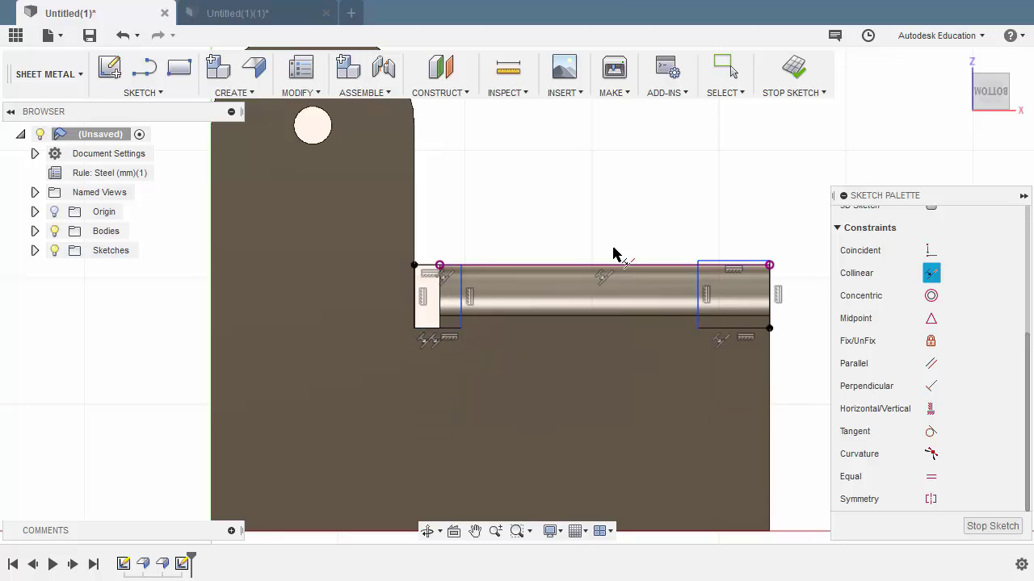
# Dimension the distance between the two rectangles' facing vertical sides at 25 mm.
pyautogui.press('d')
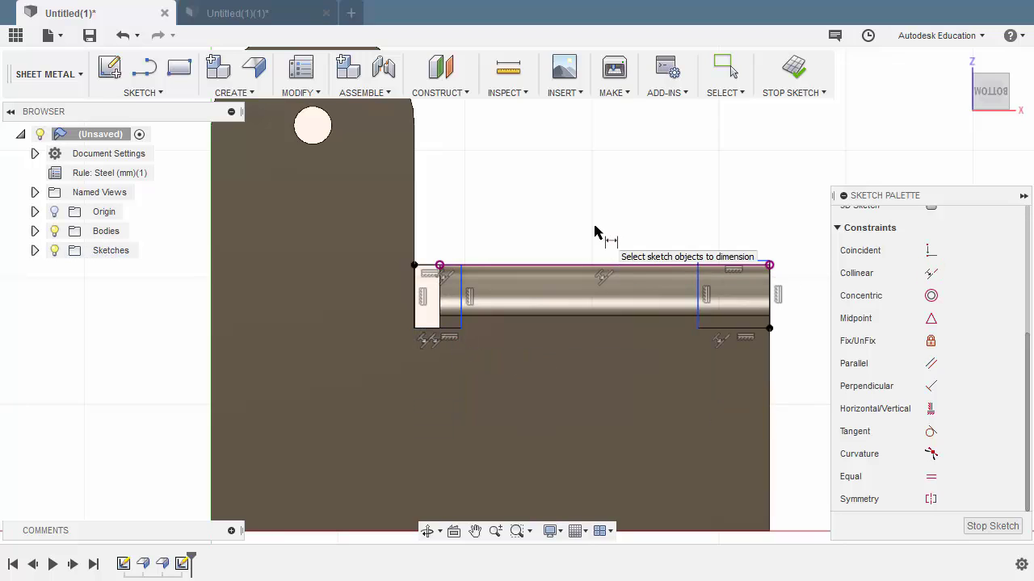
pyautogui.click(462, 283)
pyautogui.click(697, 282)
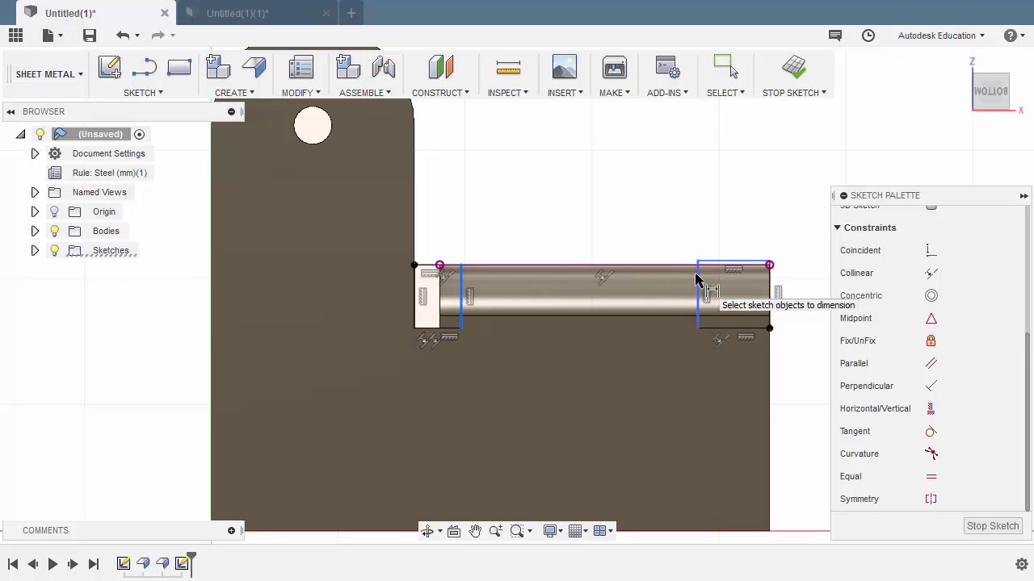
pyautogui.click(597, 226)
pyautogui.write('25')
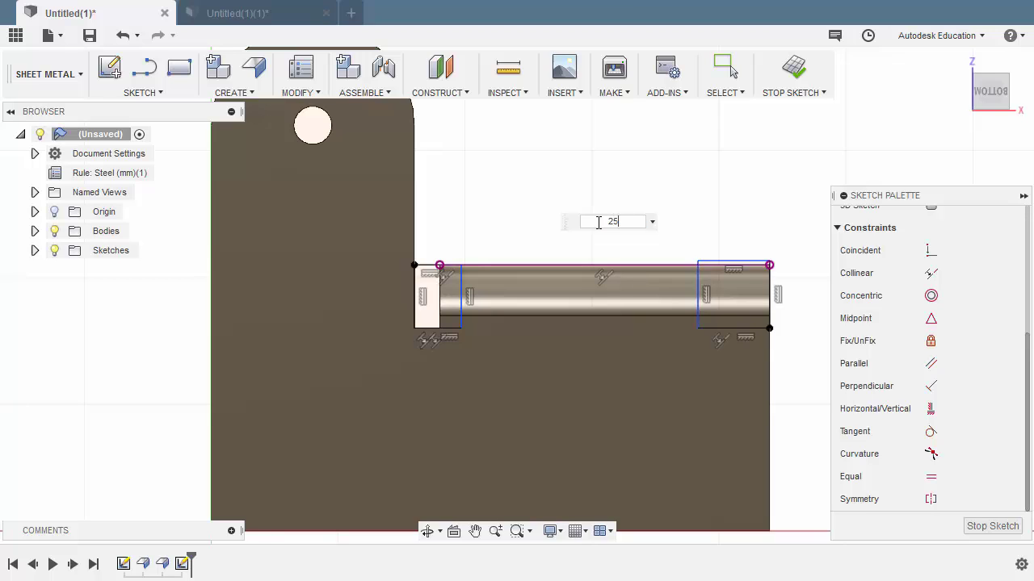
pyautogui.press('Return')
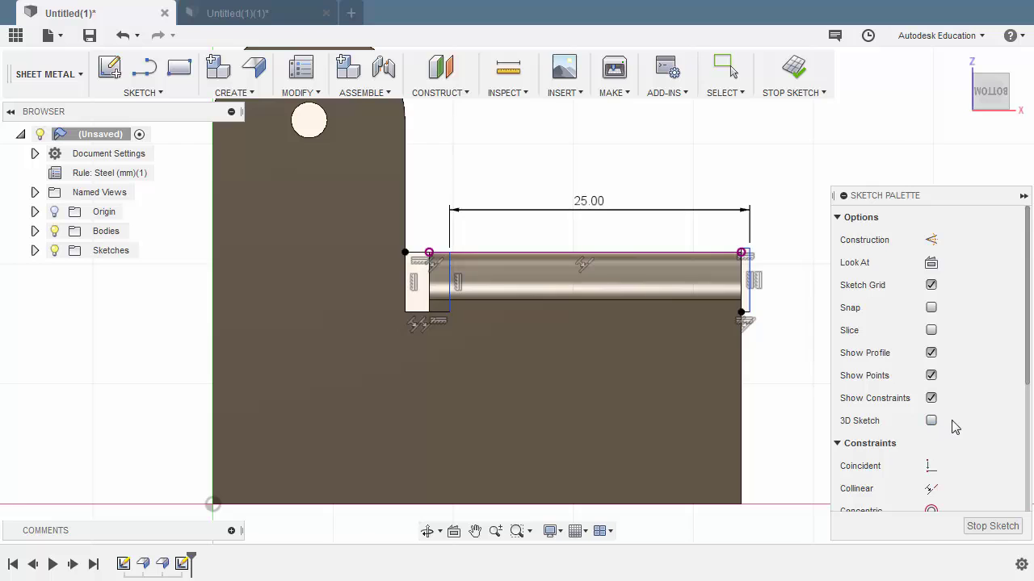
# Make the upper edge of the outer-end rectangle collinear with the flange's outer edge.
pyautogui.scroll(-3, 960, 430)
pyautogui.click(931, 273)
pyautogui.scroll(5, 734, 263)
pyautogui.click(699, 290)
pyautogui.click(637, 307)
pyautogui.scroll(-5, 602, 273)
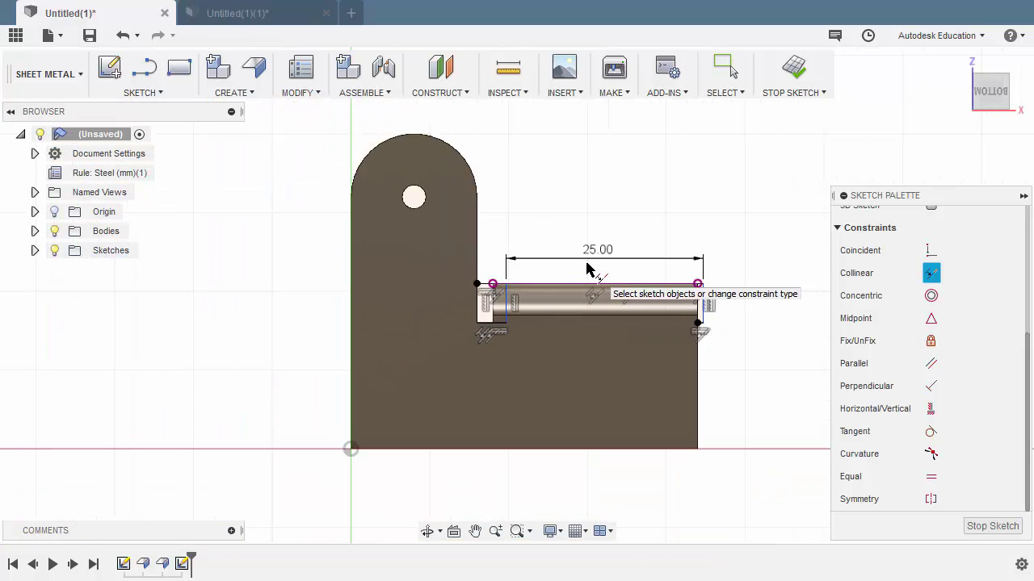
# Dimension the notch rectangle's free vertical side at 14 mm from the long outer edge of the plate's narrow arm.
pyautogui.press('d')
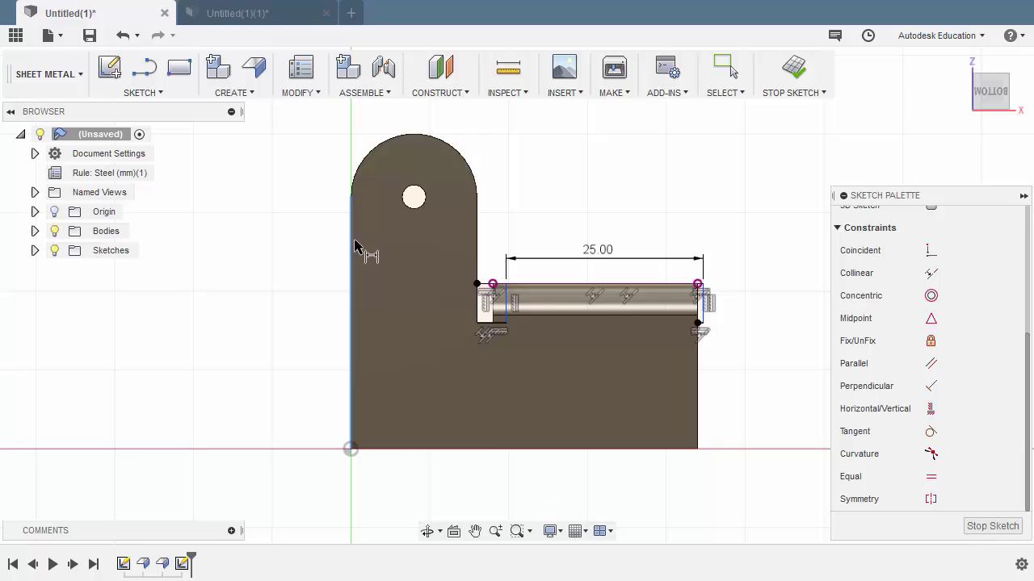
pyautogui.scroll(3, 428, 291)
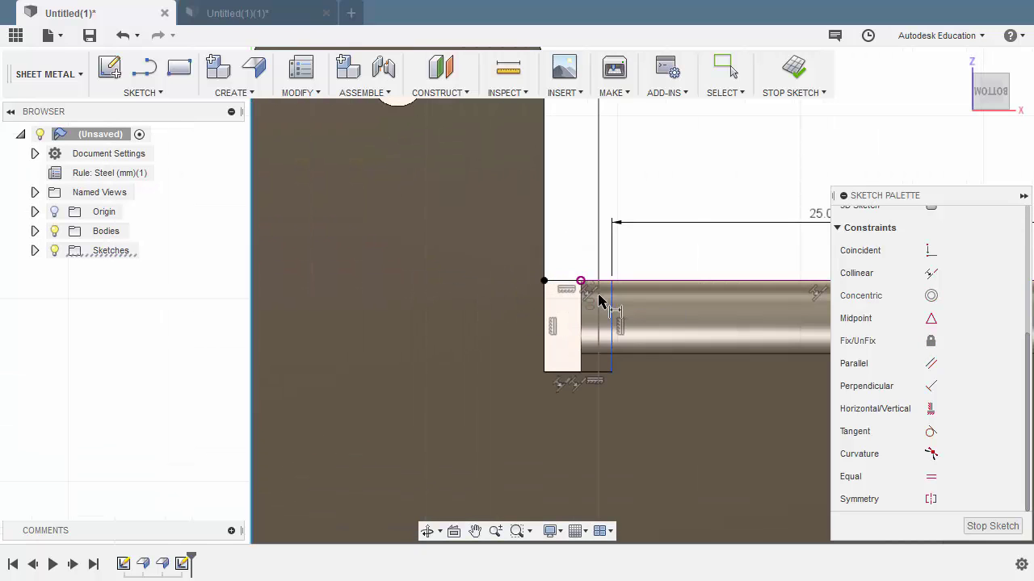
pyautogui.scroll(-3, 565, 290)
pyautogui.click(553, 283)
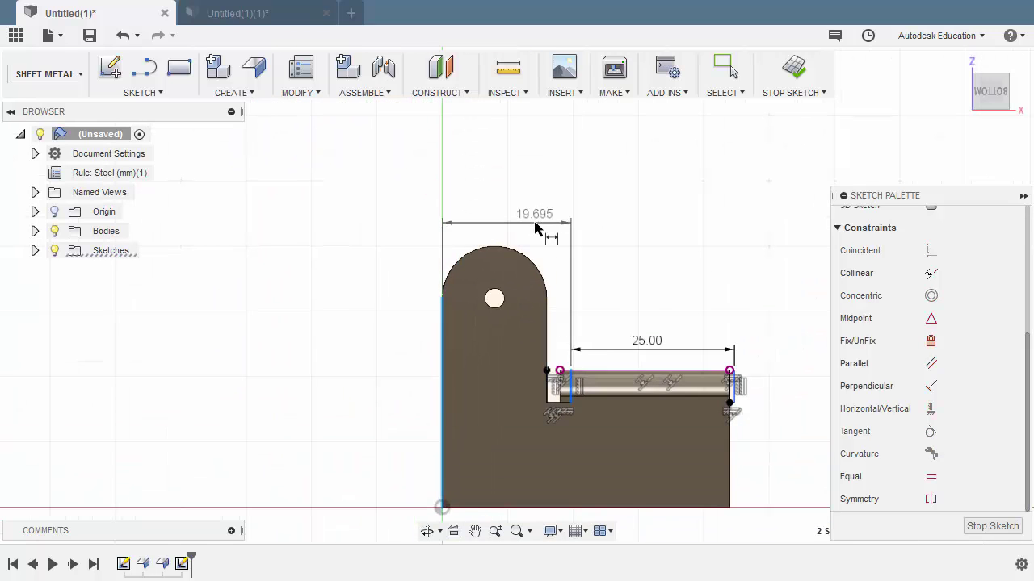
pyautogui.click(507, 203)
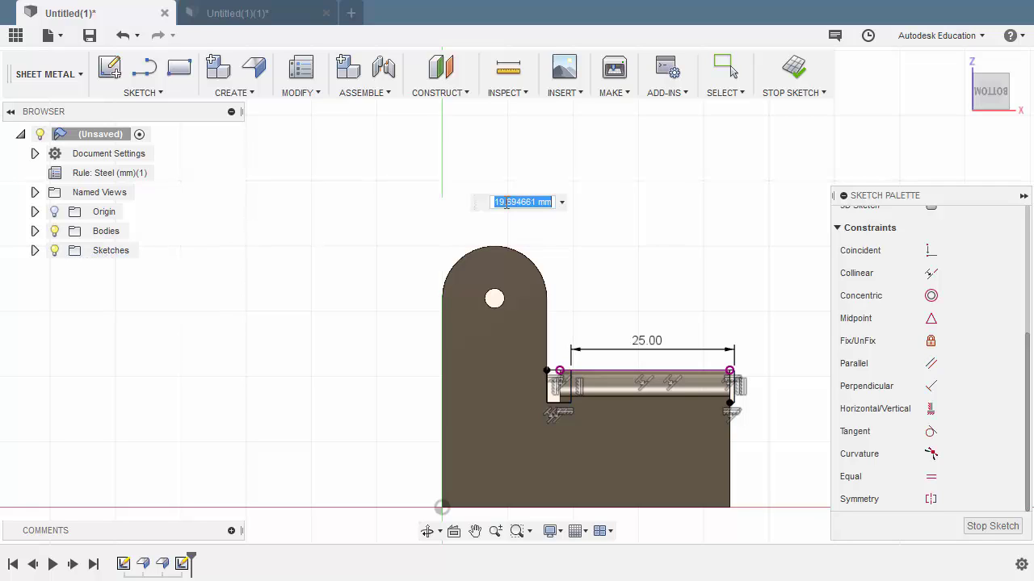
pyautogui.write('14')
pyautogui.press('Return')
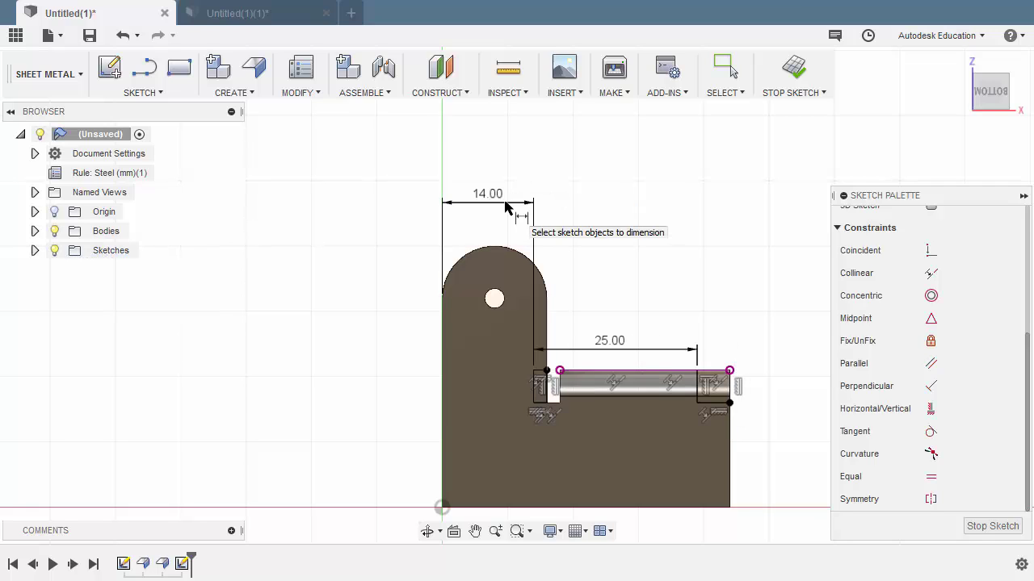
# Check the rectangles against the relief notch and finish the underside sketch.
pyautogui.scroll(5, 549, 415)
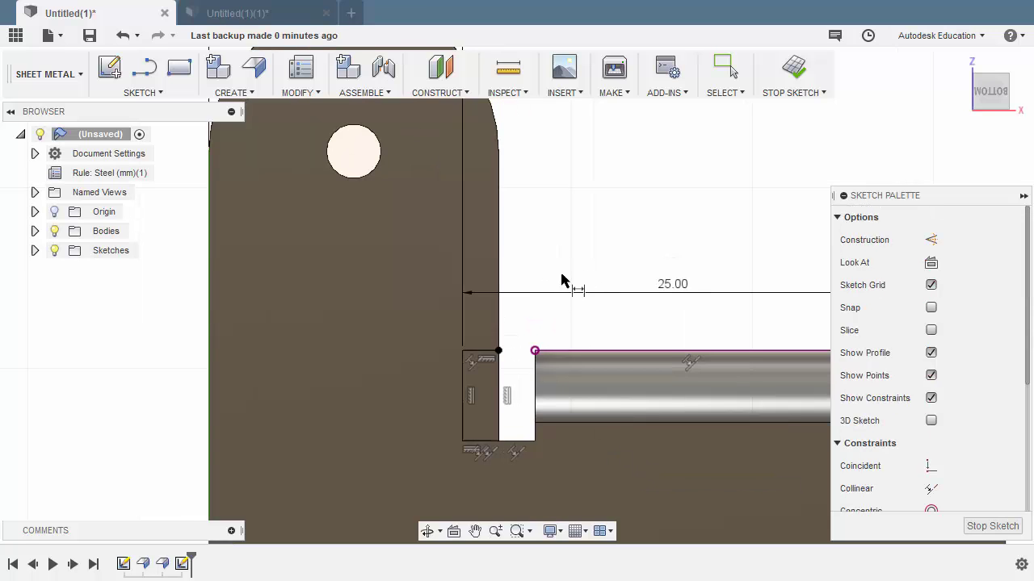
pyautogui.scroll(3, 557, 281)
pyautogui.scroll(-5, 562, 278)
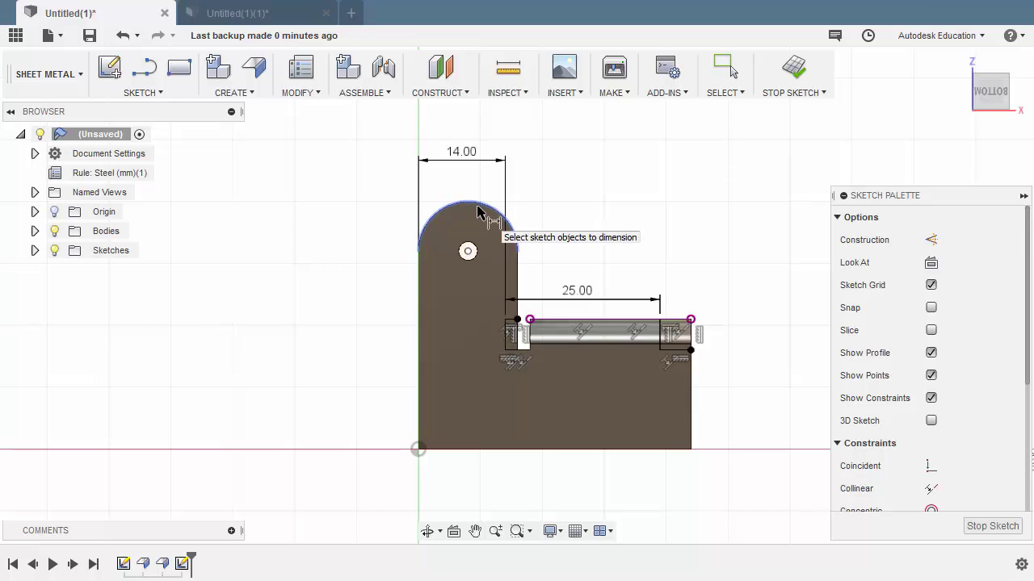
pyautogui.click(990, 529)
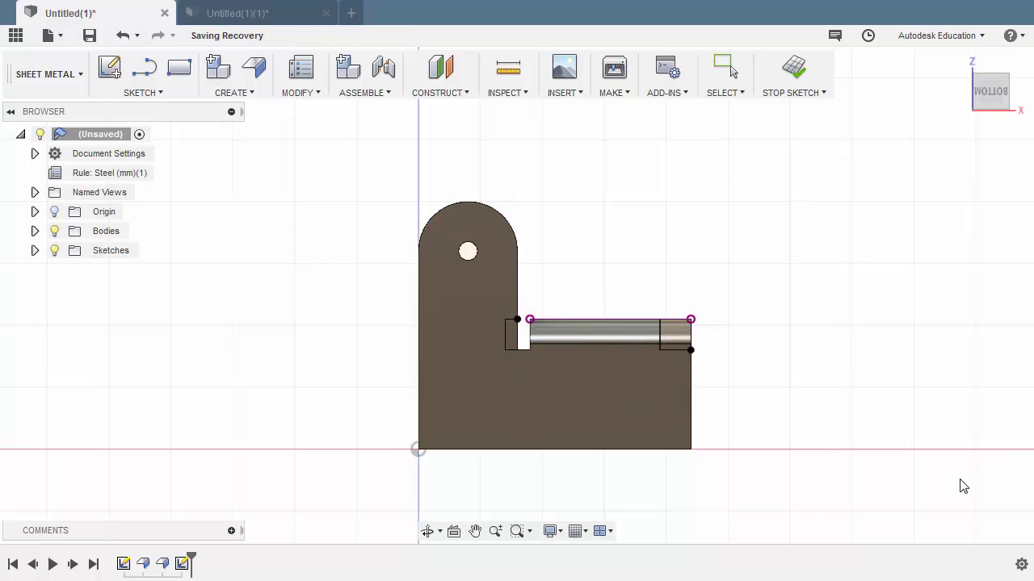
# In the base flange's profile sketch, switch the end arc's radius dimension to a diameter and set it to 8 mm.
pyautogui.doubleClick(126, 565)
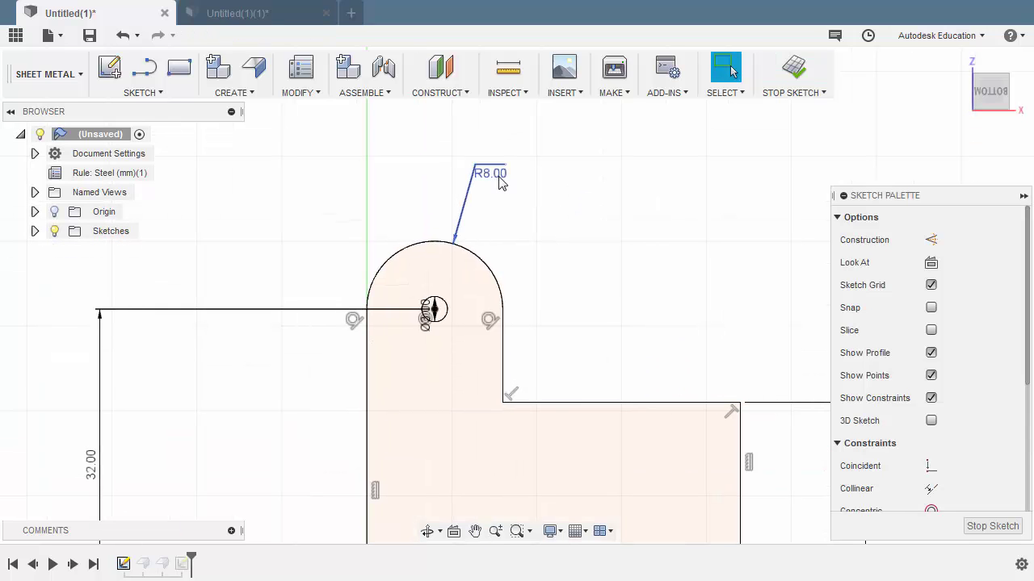
pyautogui.click(498, 182)
pyautogui.rightClick(563, 154)
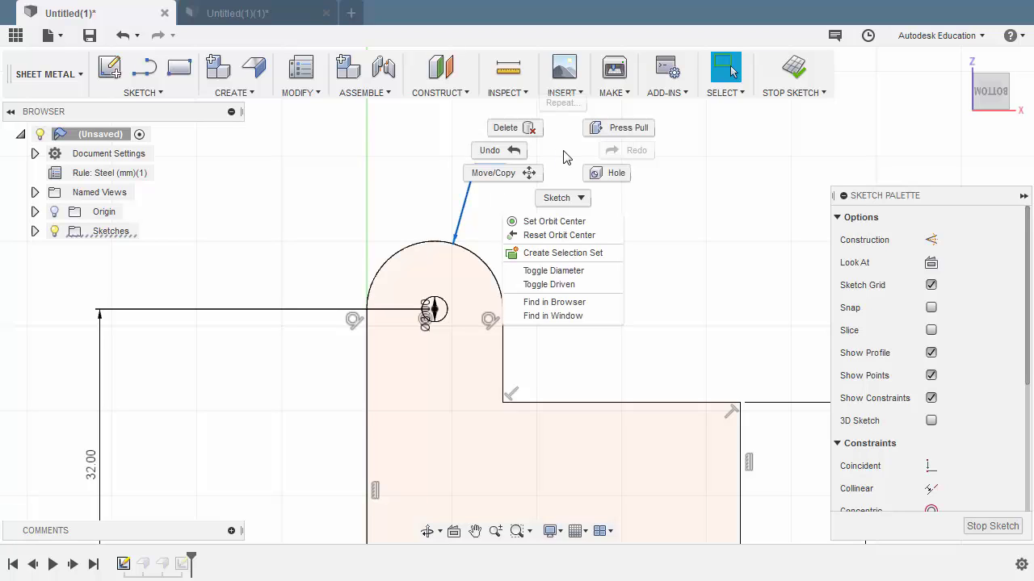
pyautogui.click(557, 272)
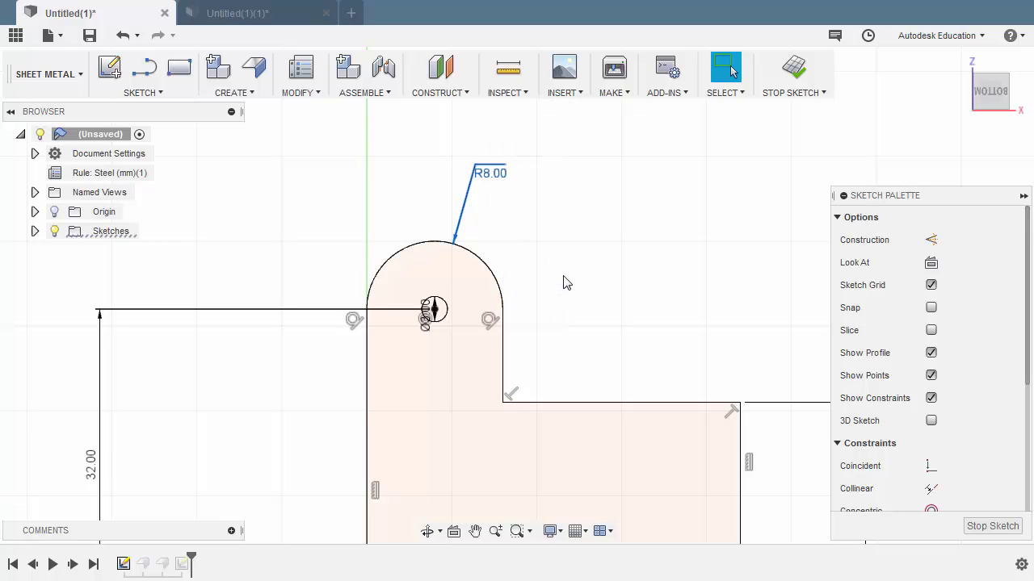
pyautogui.doubleClick(501, 180)
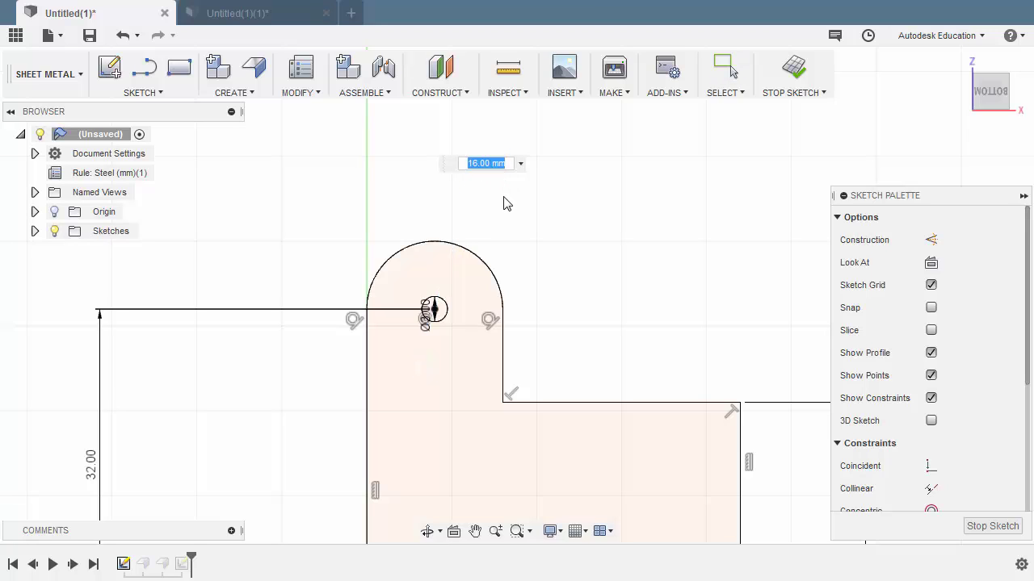
pyautogui.write('8')
pyautogui.press('Return')
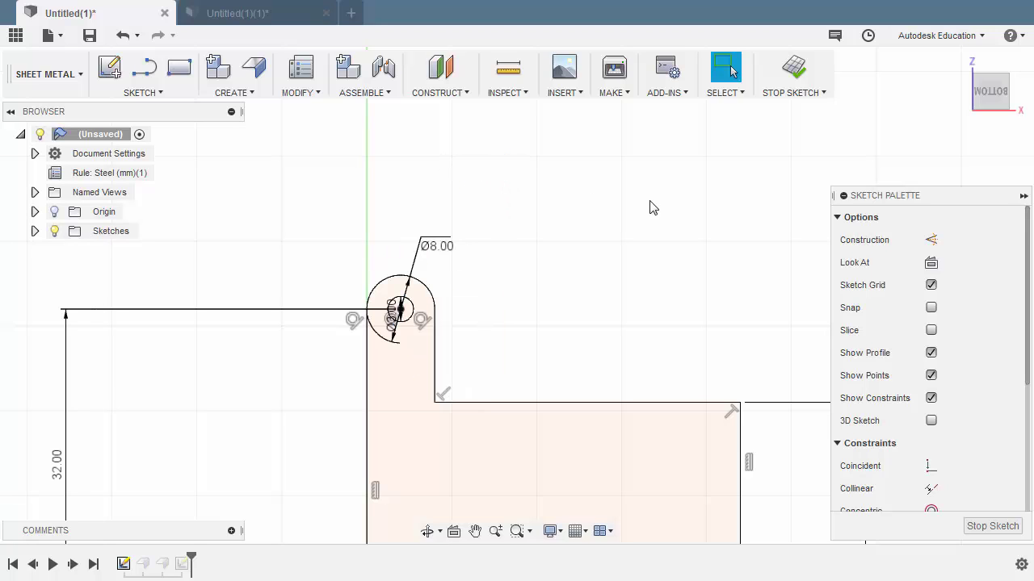
# Finish the base profile sketch and reopen the underside sketch with the two cutout rectangles.
pyautogui.click(794, 74)
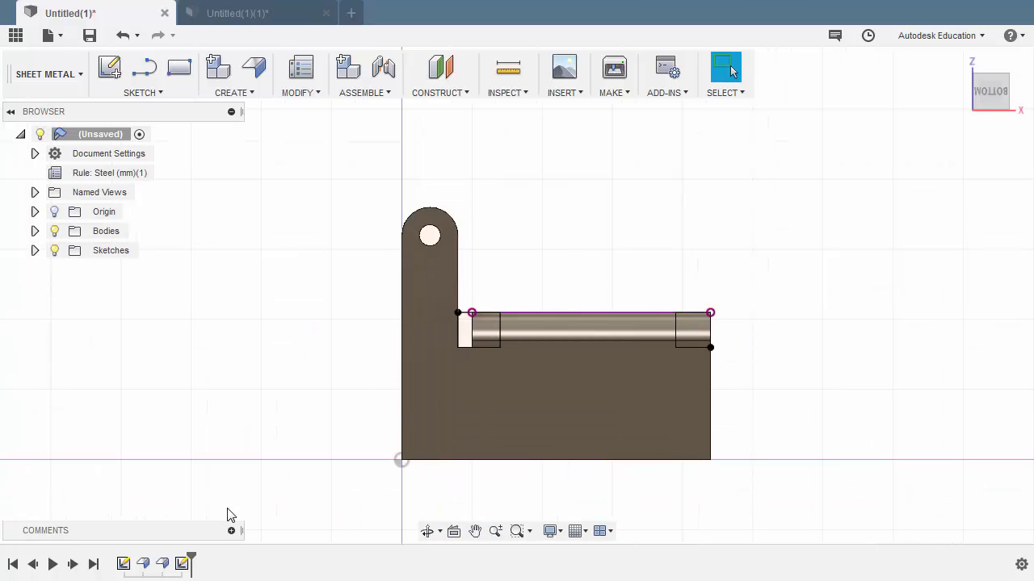
pyautogui.doubleClick(184, 563)
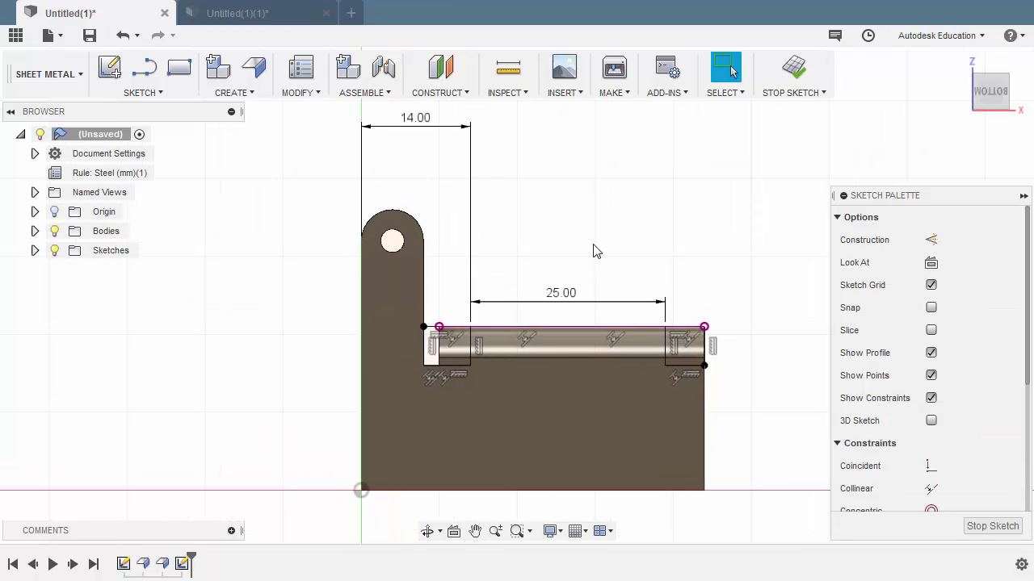
# Extrude all four regions of the two cutout rectangles as a cut through the edge flange, with extent All.
pyautogui.press('e')
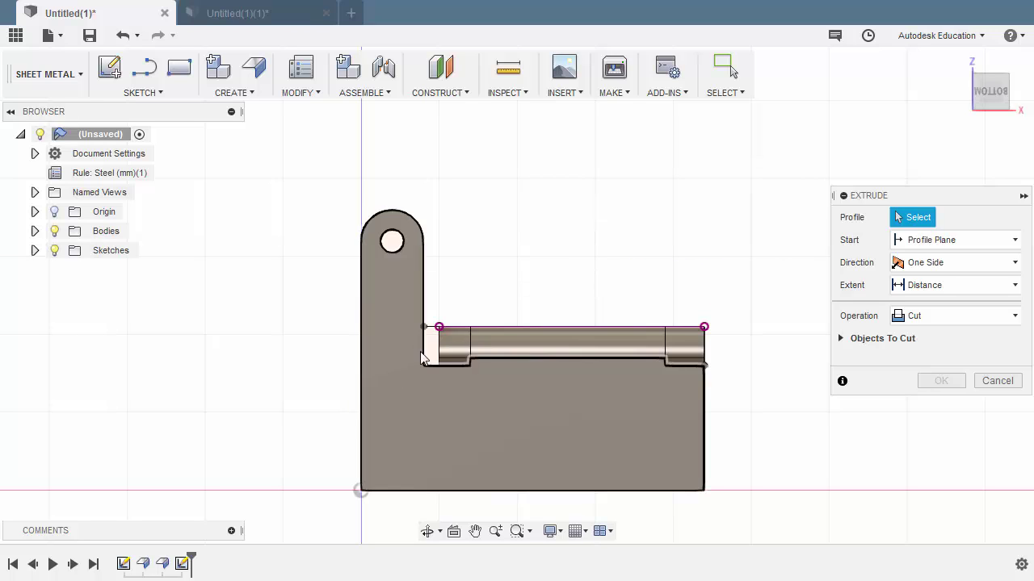
pyautogui.scroll(4, 440, 352)
pyautogui.click(470, 340)
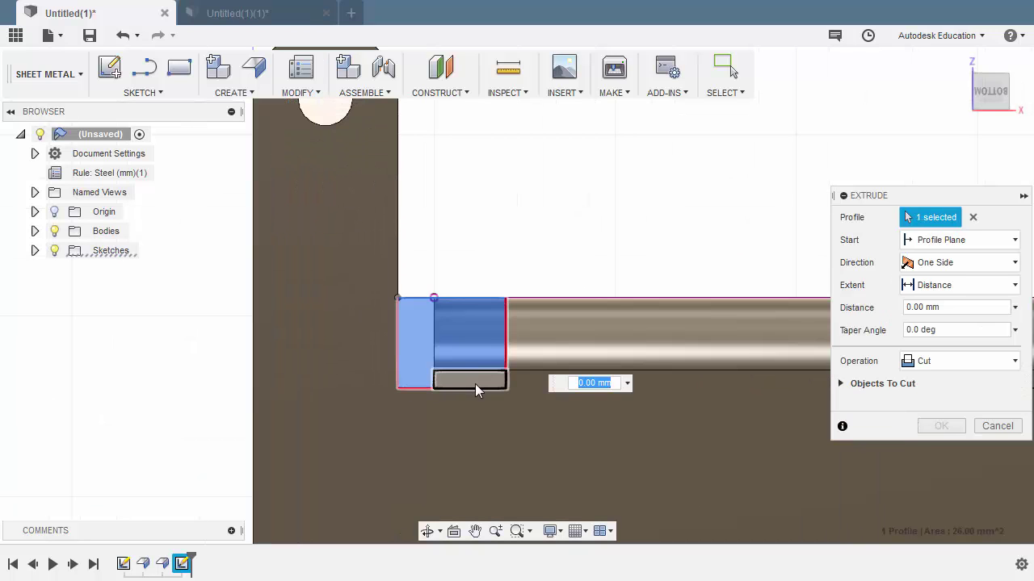
pyautogui.click(474, 384)
pyautogui.scroll(-2, 521, 279)
pyautogui.moveTo(522, 280); pyautogui.dragTo(325, 282, button='middle')
pyautogui.click(600, 331)
pyautogui.click(588, 352)
pyautogui.keyDown('shift'); pyautogui.moveTo(587, 352); pyautogui.dragTo(501, 421, button='middle'); pyautogui.keyUp('shift')
pyautogui.moveTo(539, 396); pyautogui.dragTo(535, 166)
pyautogui.scroll(1, 644, 297)
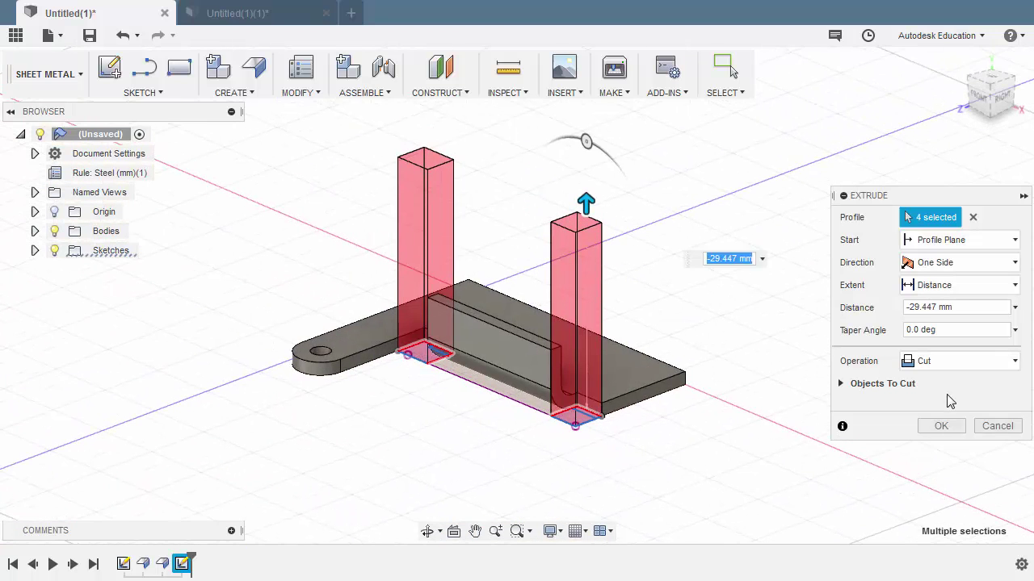
pyautogui.click(958, 286)
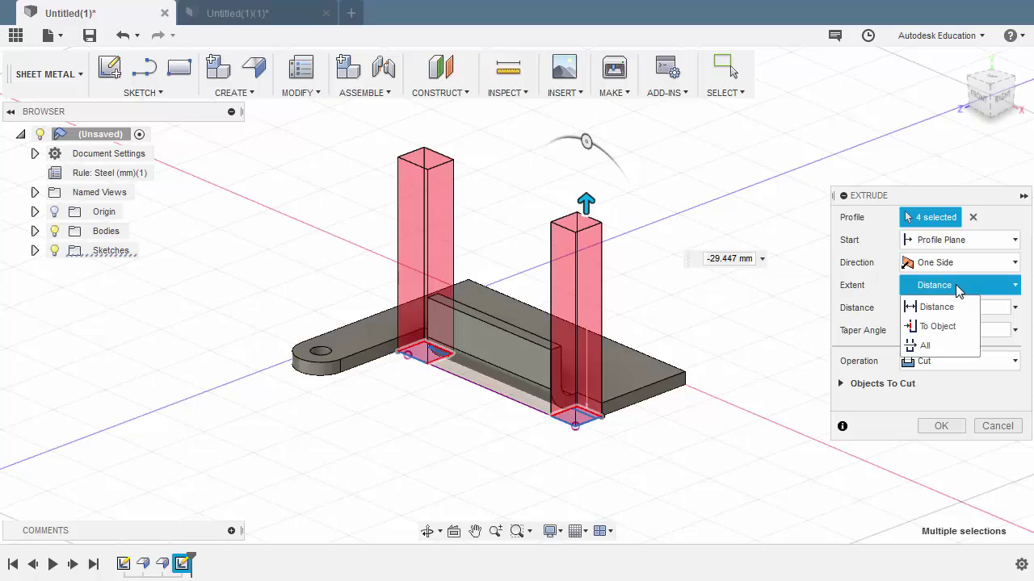
pyautogui.click(925, 346)
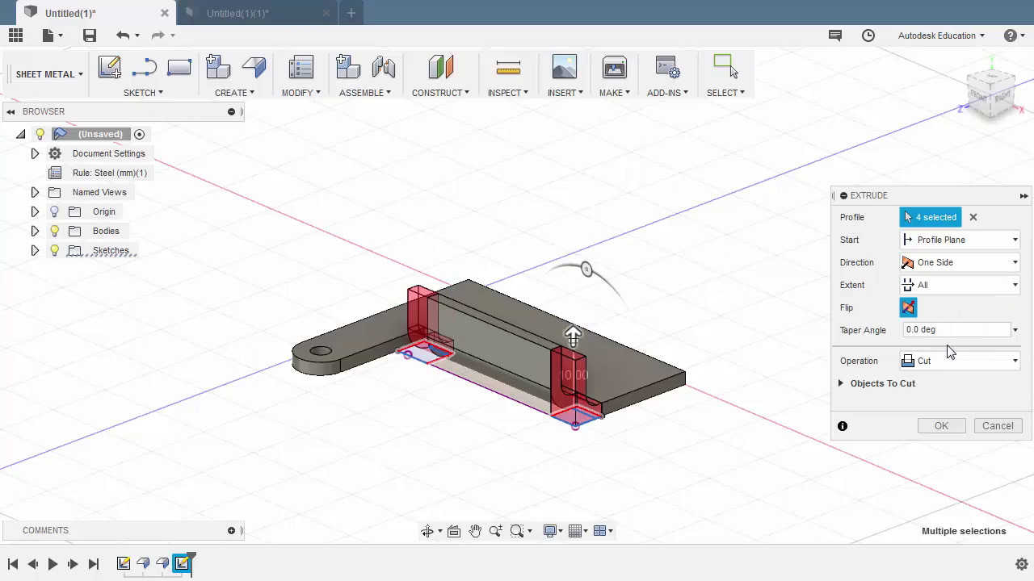
pyautogui.click(948, 429)
pyautogui.click(960, 63)
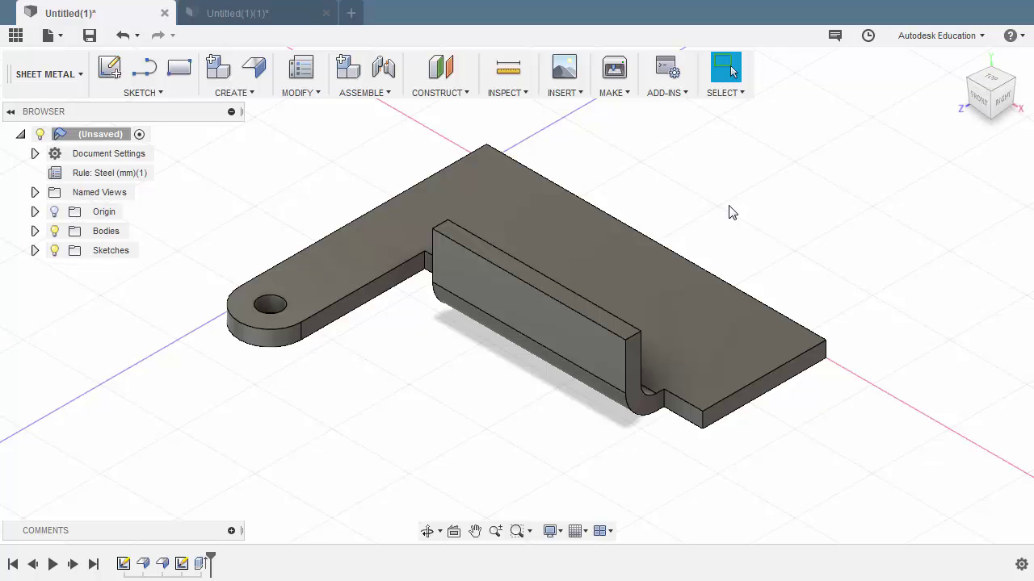
# Sketch on the trimmed flange's outer end face a slanted line about 27 mm long, rising from its upper inner corner over the plate.
pyautogui.click(634, 363)
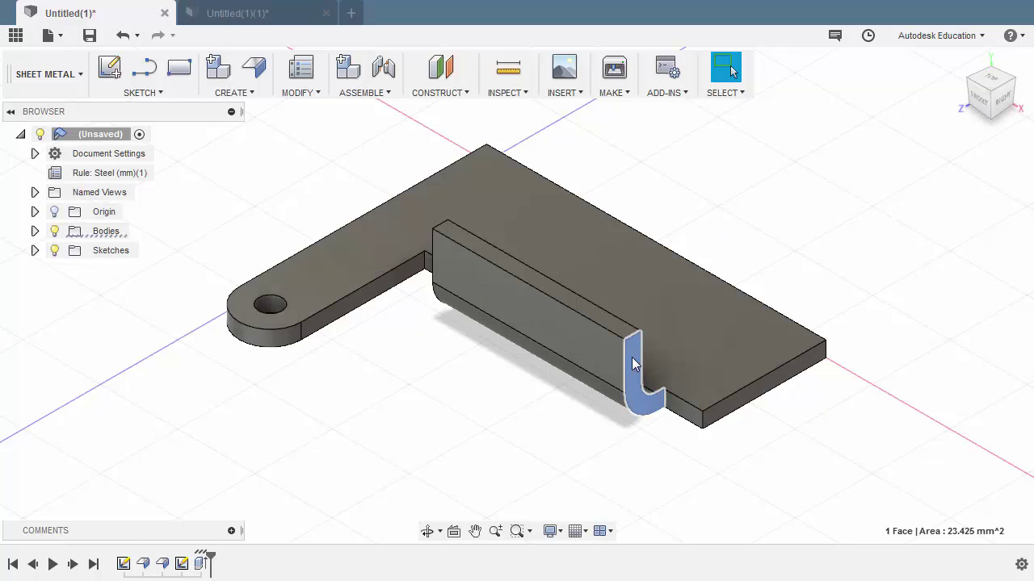
pyautogui.rightClick(702, 155)
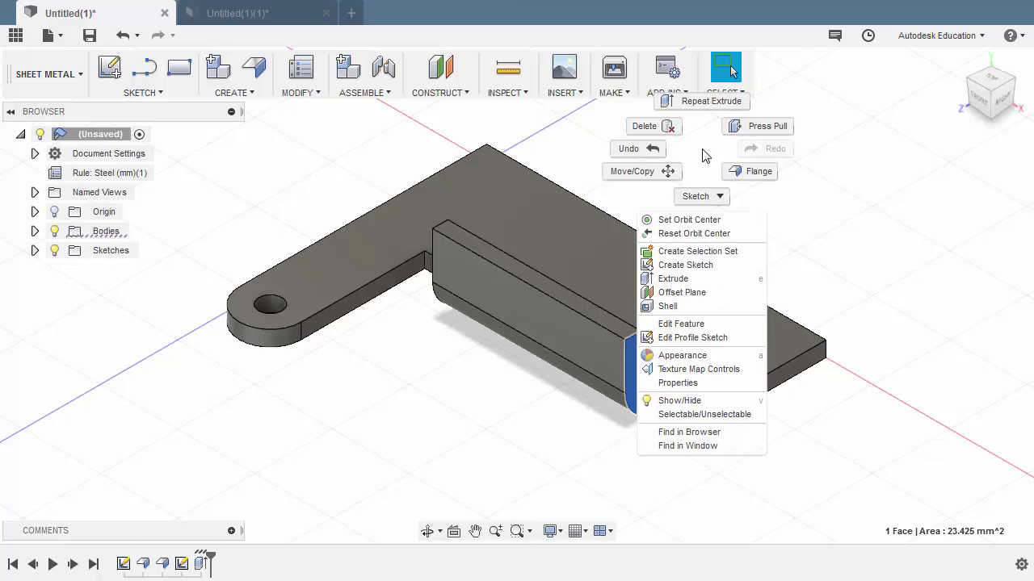
pyautogui.click(704, 267)
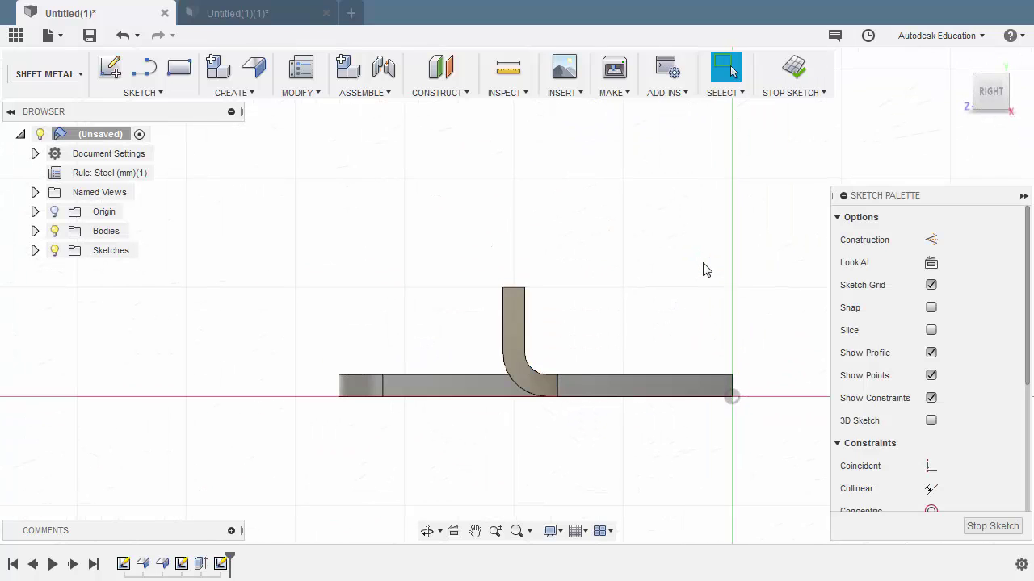
pyautogui.press('l')
pyautogui.moveTo(645, 280); pyautogui.dragTo(521, 300, button='middle')
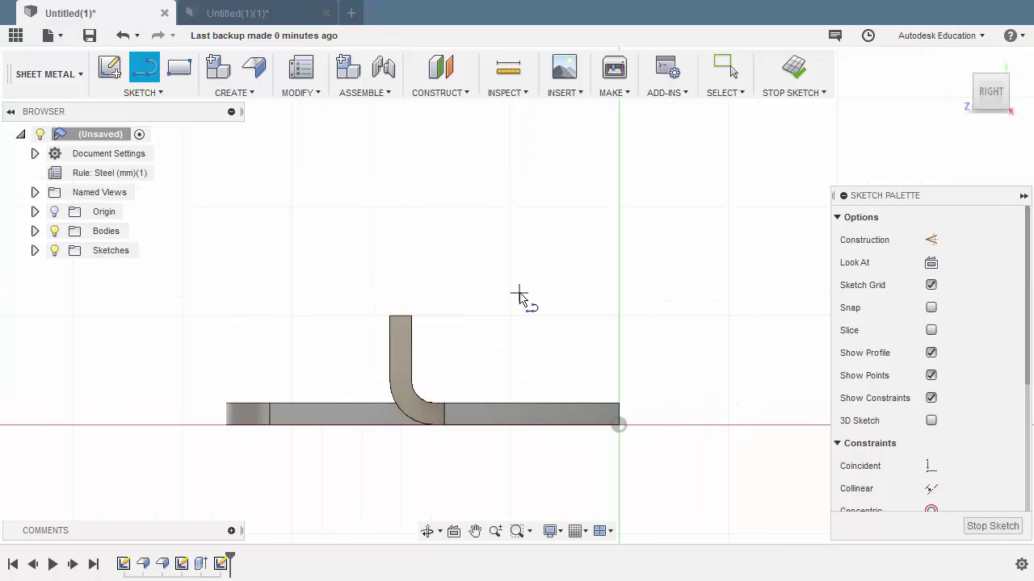
pyautogui.click(414, 318)
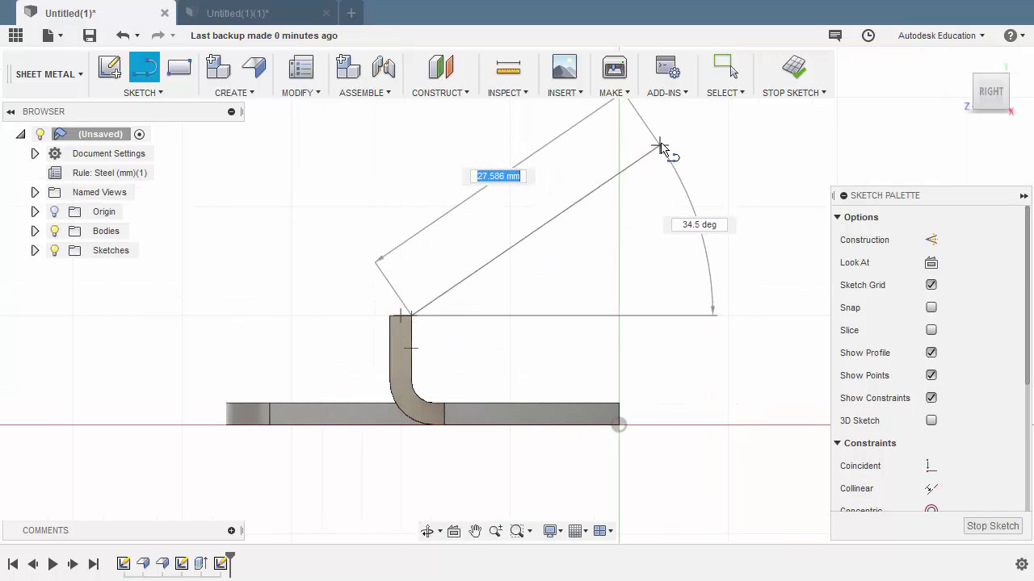
pyautogui.click(642, 141)
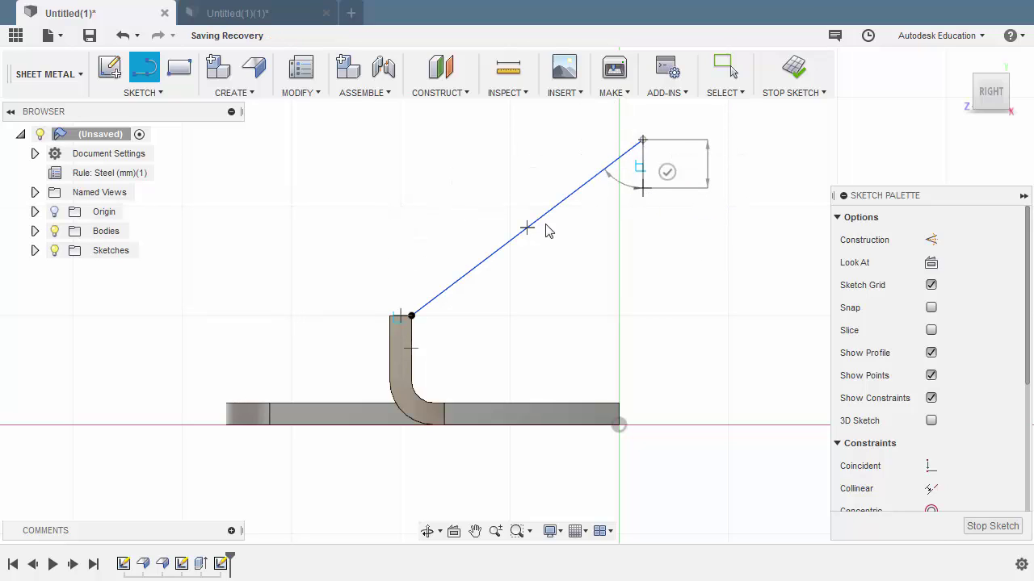
pyautogui.press('Escape')
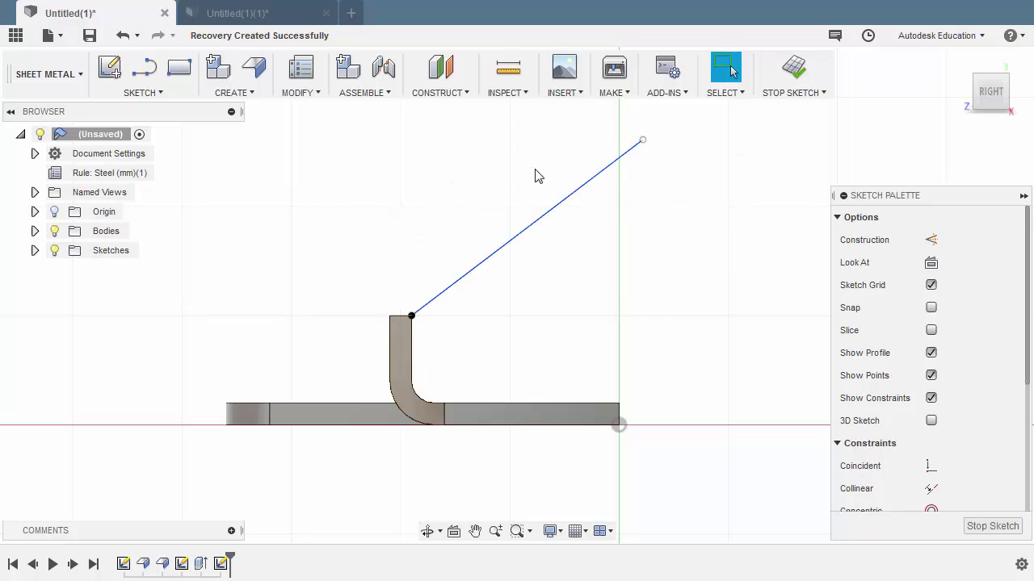
# Dimension the slanted line's length at 40 mm.
pyautogui.press('d')
pyautogui.click(540, 224)
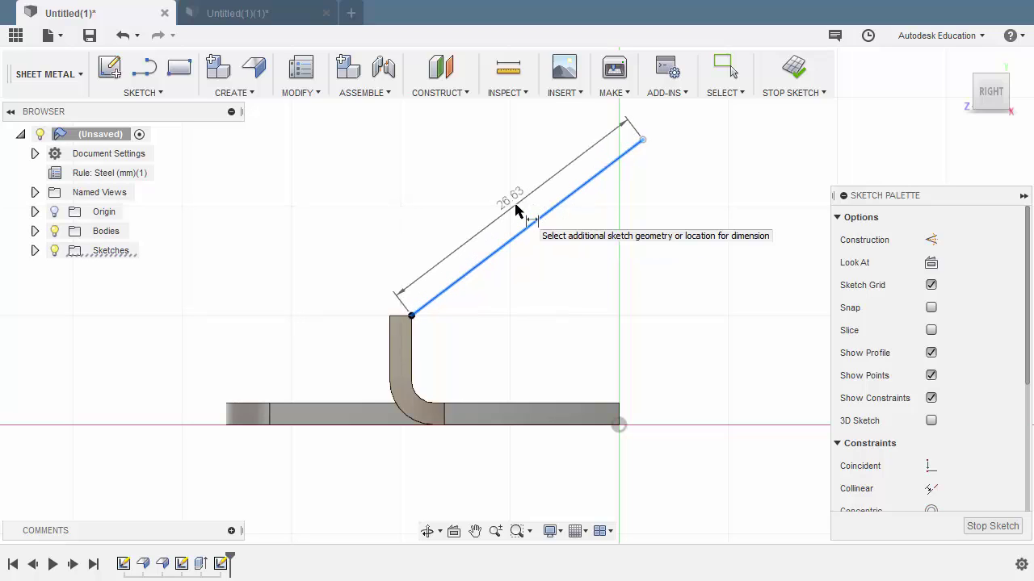
pyautogui.click(516, 208)
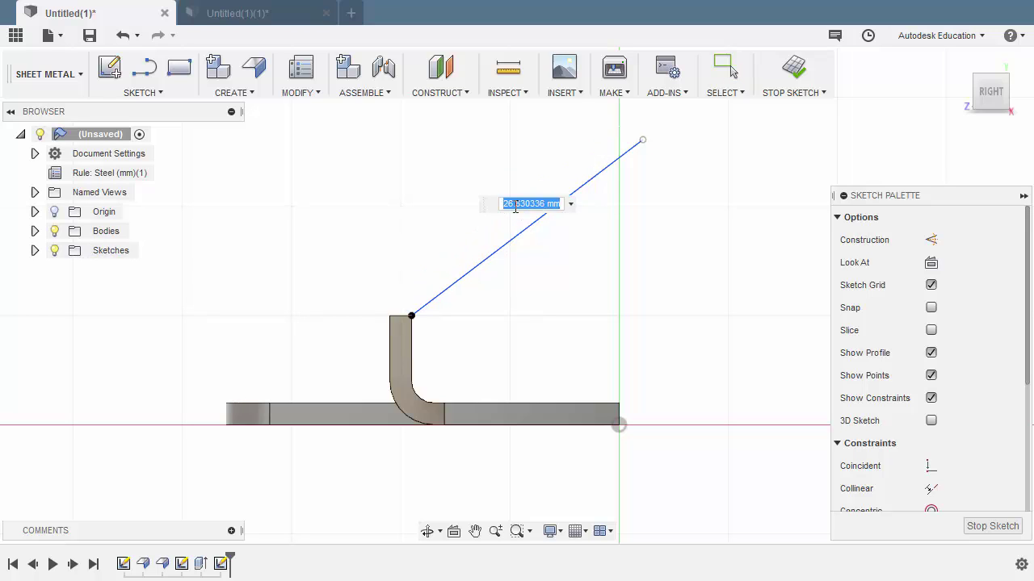
pyautogui.write('40')
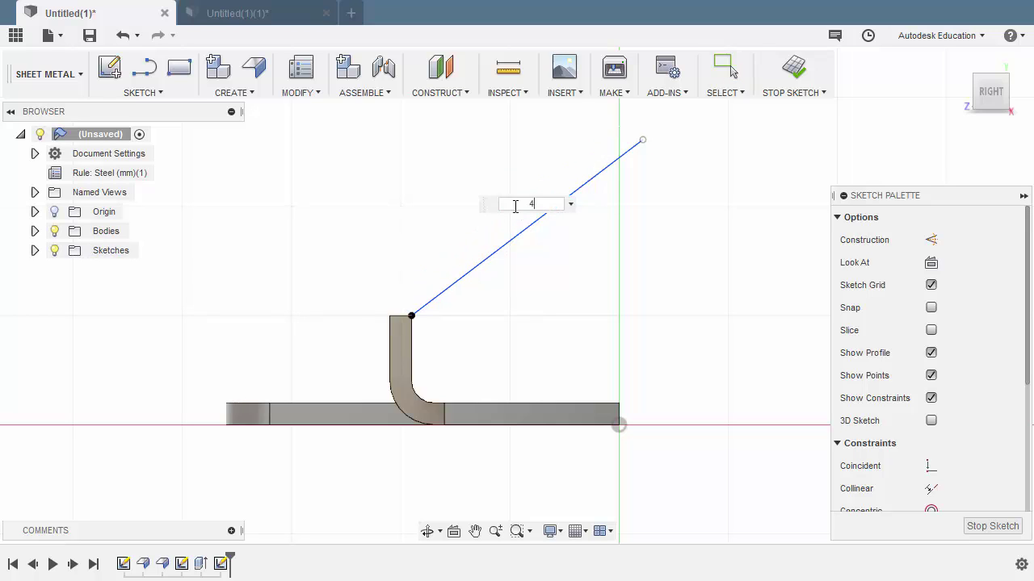
pyautogui.press('Return')
pyautogui.scroll(-1, 527, 315)
pyautogui.scroll(-1, 526, 315)
pyautogui.moveTo(526, 315); pyautogui.dragTo(404, 350, button='middle')
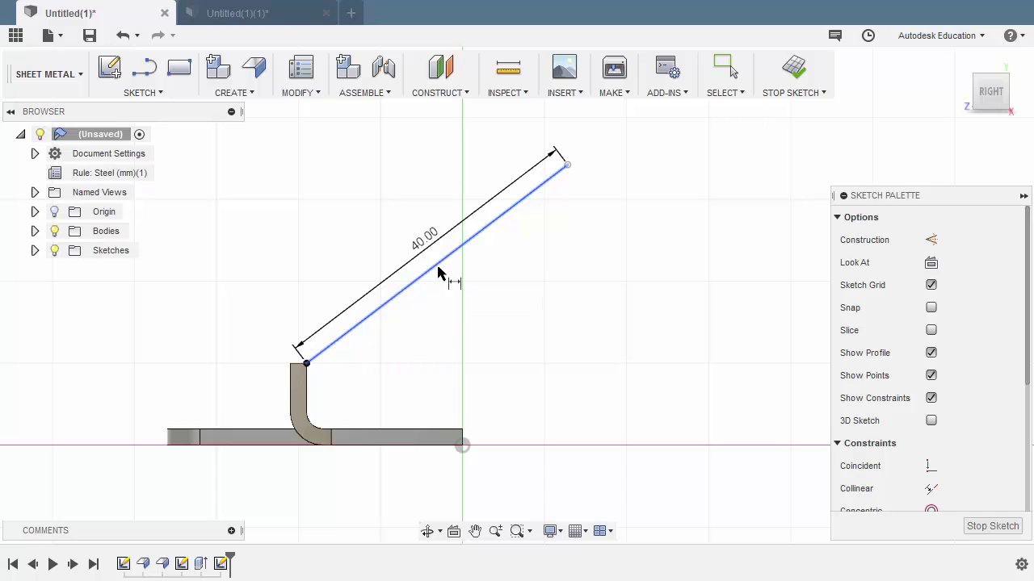
# Dimension the angle between the slanted line and the flange's top edge at 47 degrees, and finish the sketch.
pyautogui.scroll(4, 331, 337)
pyautogui.scroll(1, 252, 425)
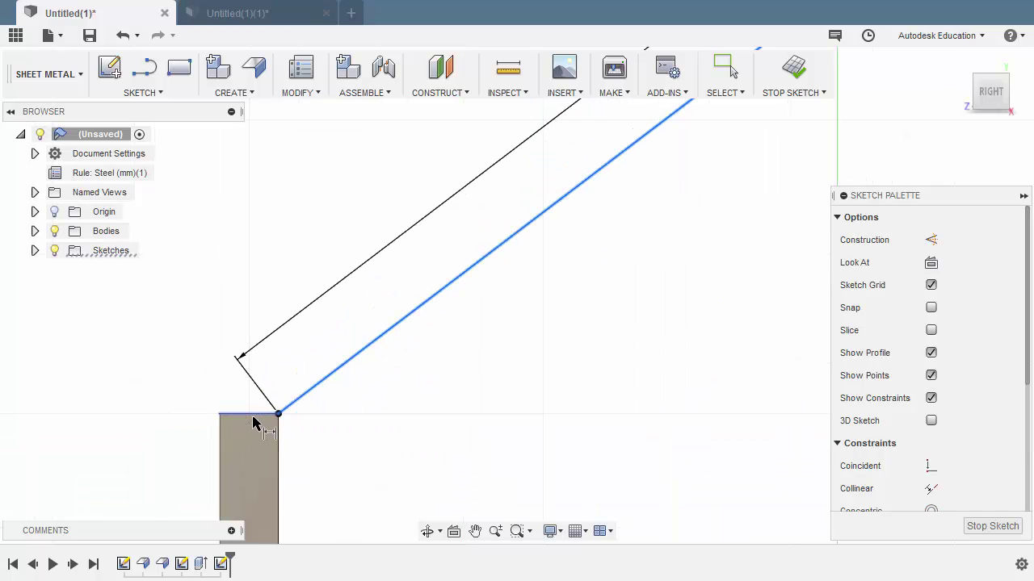
pyautogui.click(255, 415)
pyautogui.click(300, 398)
pyautogui.scroll(-2, 580, 310)
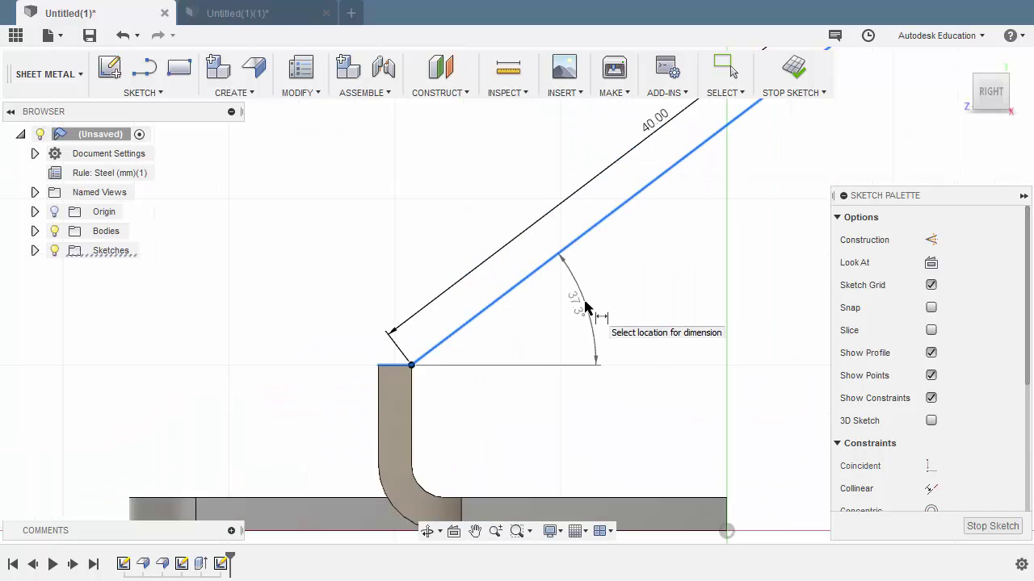
pyautogui.click(647, 296)
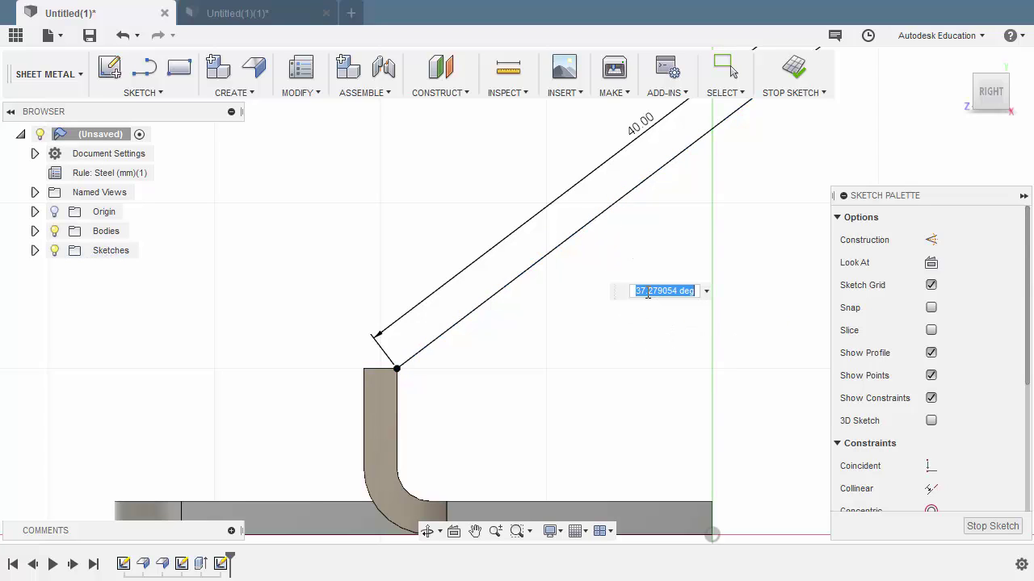
pyautogui.write('4')
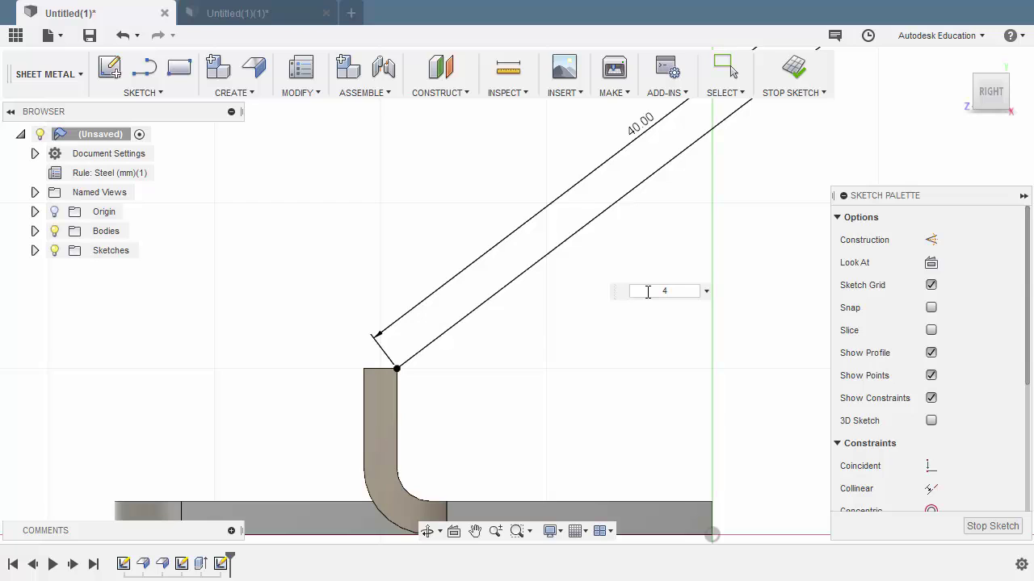
pyautogui.write('7')
pyautogui.press('Return')
pyautogui.scroll(-4, 630, 306)
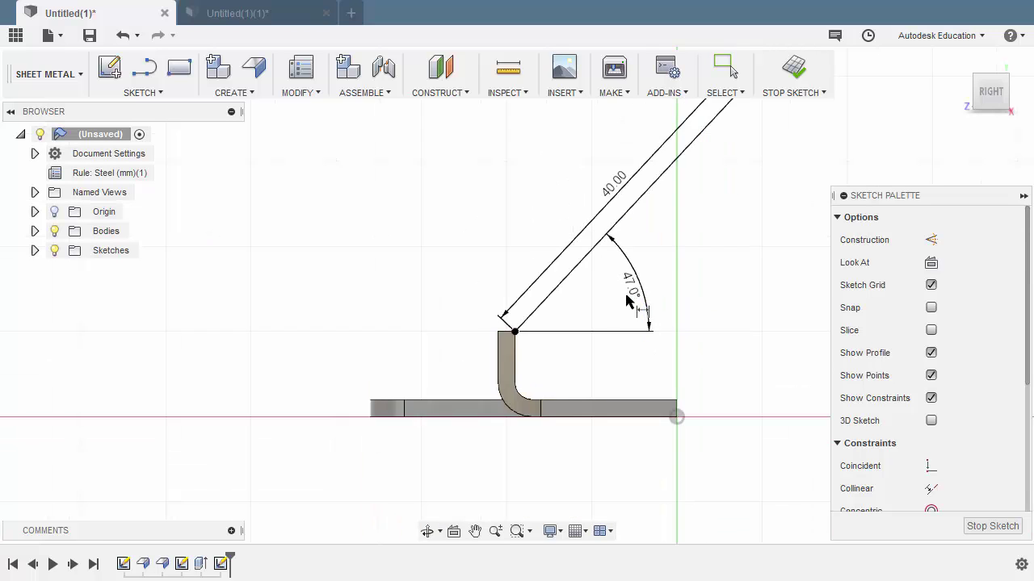
pyautogui.click(794, 69)
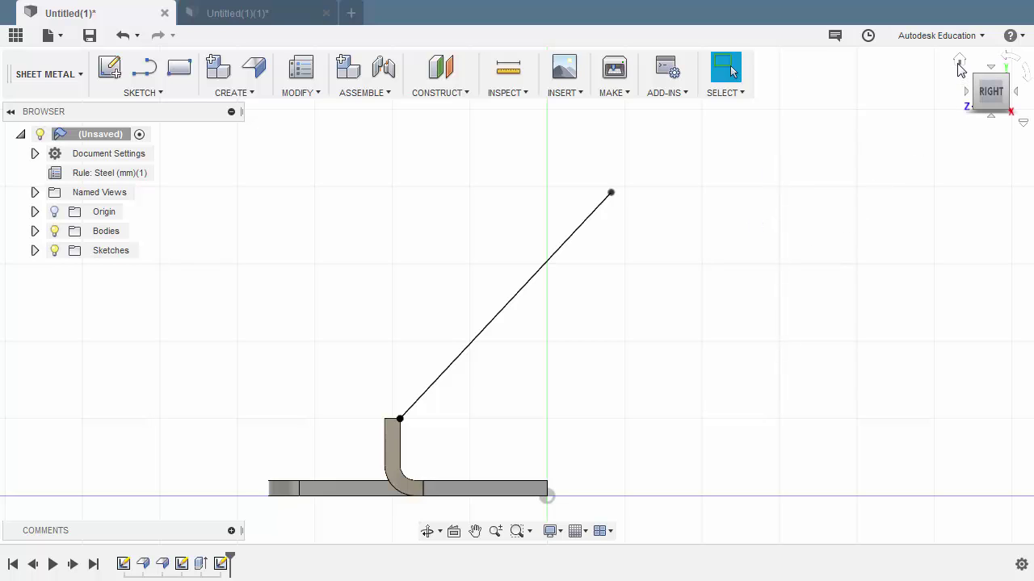
# Create a full-edge contour flange from the flange's upper inner edge along the slanted line, with thickness on Side 1.
pyautogui.click(960, 68)
pyautogui.click(254, 70)
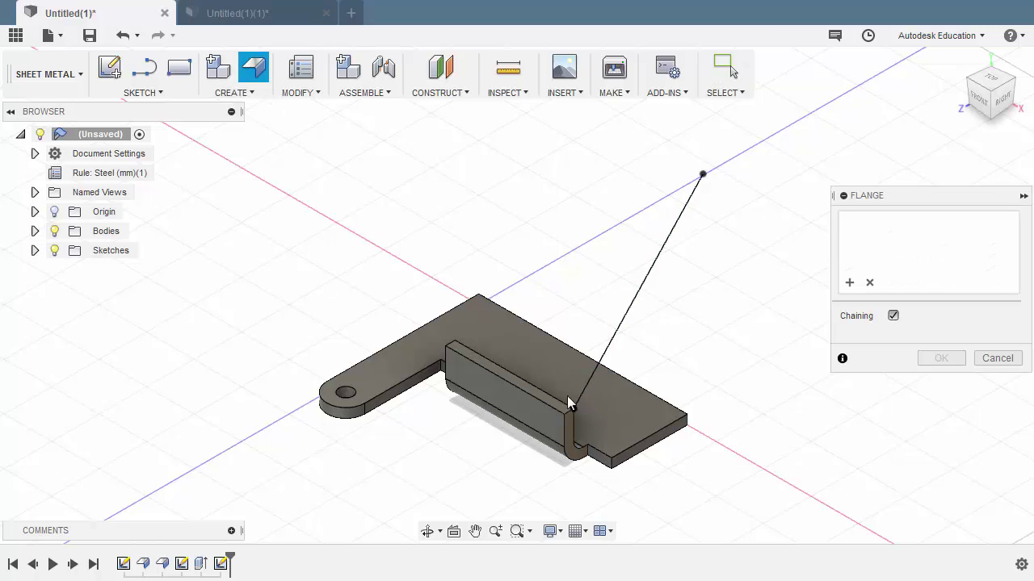
pyautogui.click(555, 398)
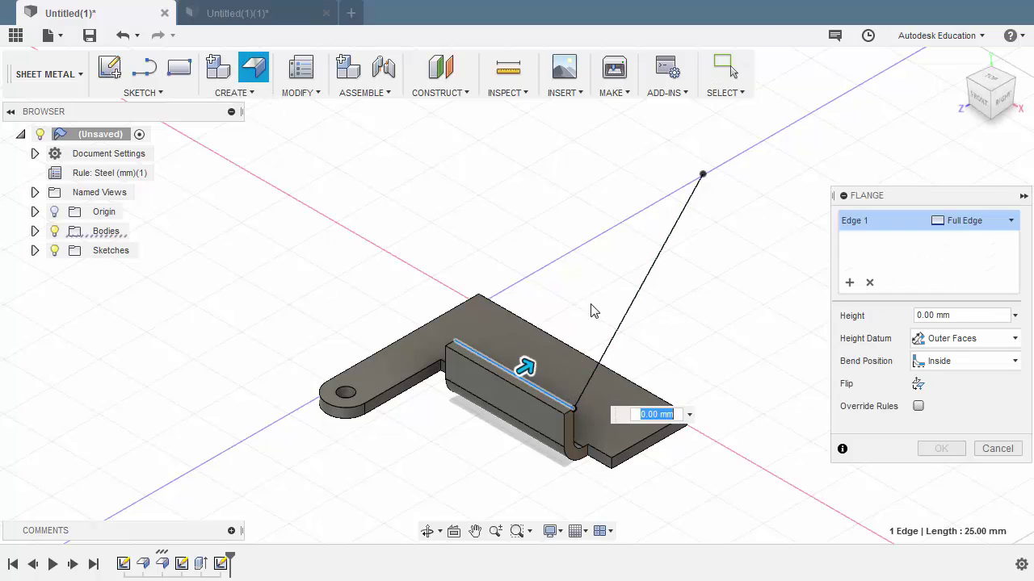
pyautogui.click(640, 289)
pyautogui.keyDown('shift'); pyautogui.moveTo(640, 288); pyautogui.dragTo(630, 362, button='middle'); pyautogui.keyUp('shift')
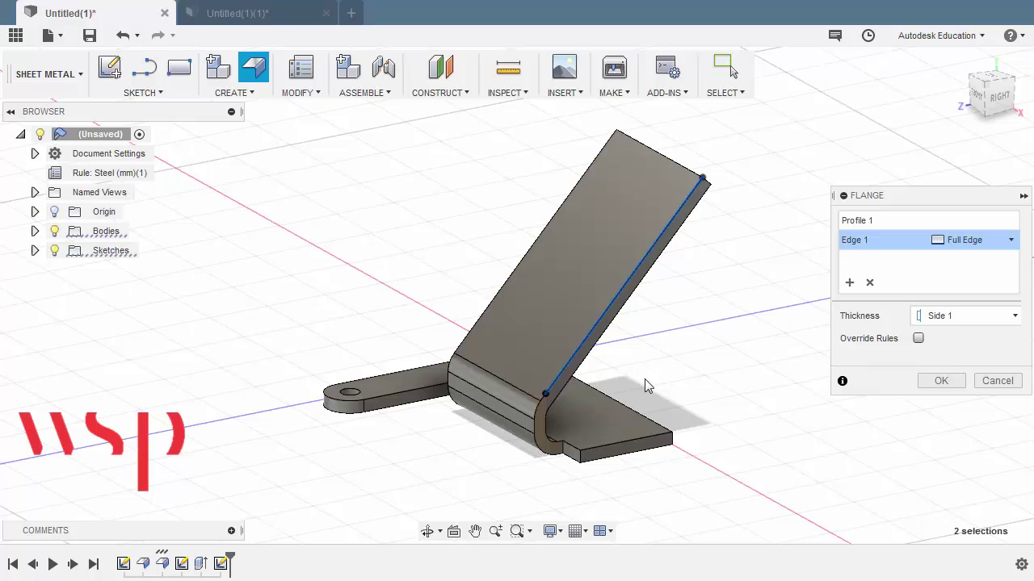
pyautogui.click(941, 382)
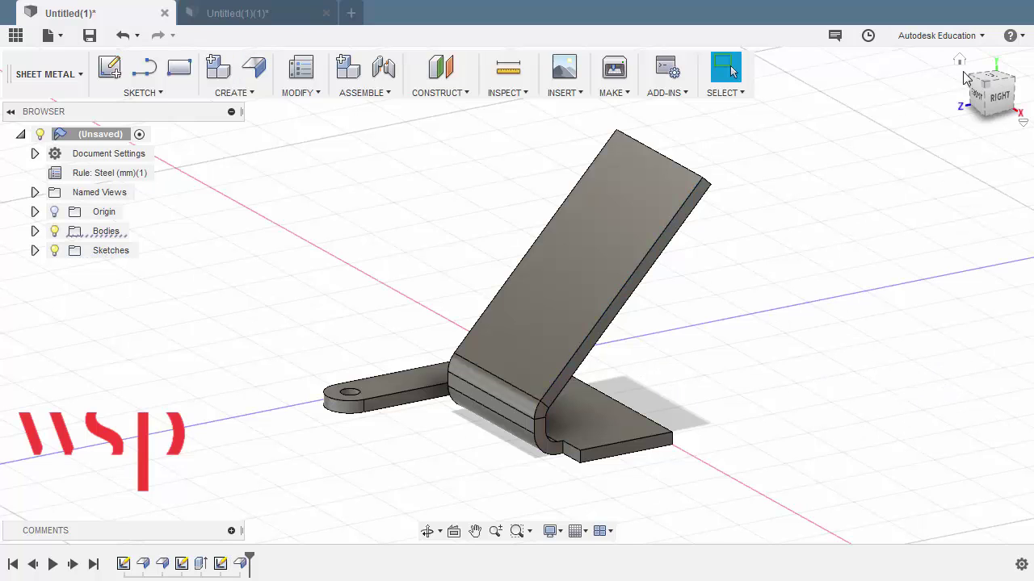
pyautogui.click(959, 59)
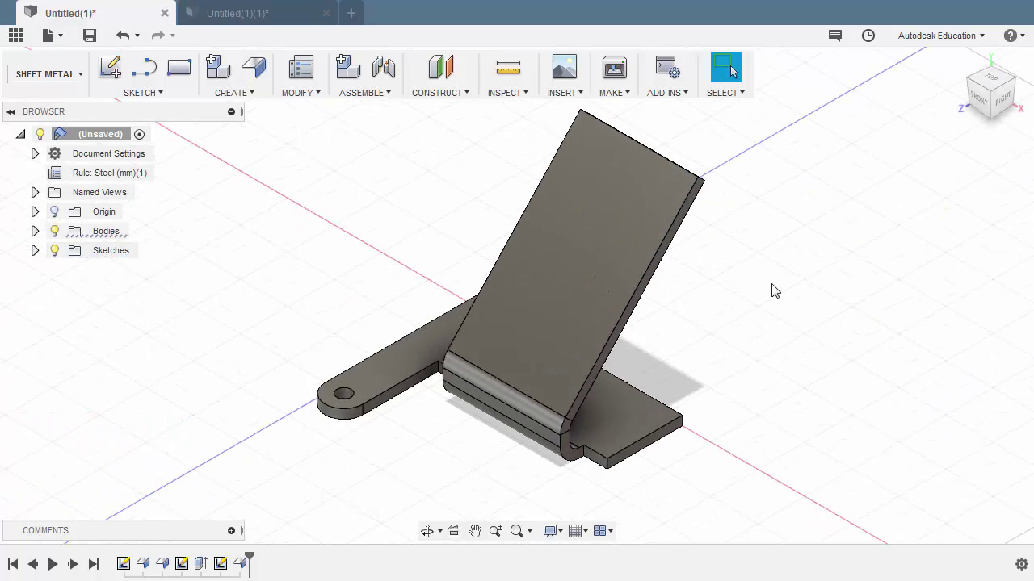
# Sketch on the slanted flange's side face a horizontal line running outward from the lower corner of its upper end.
pyautogui.scroll(5, 594, 263)
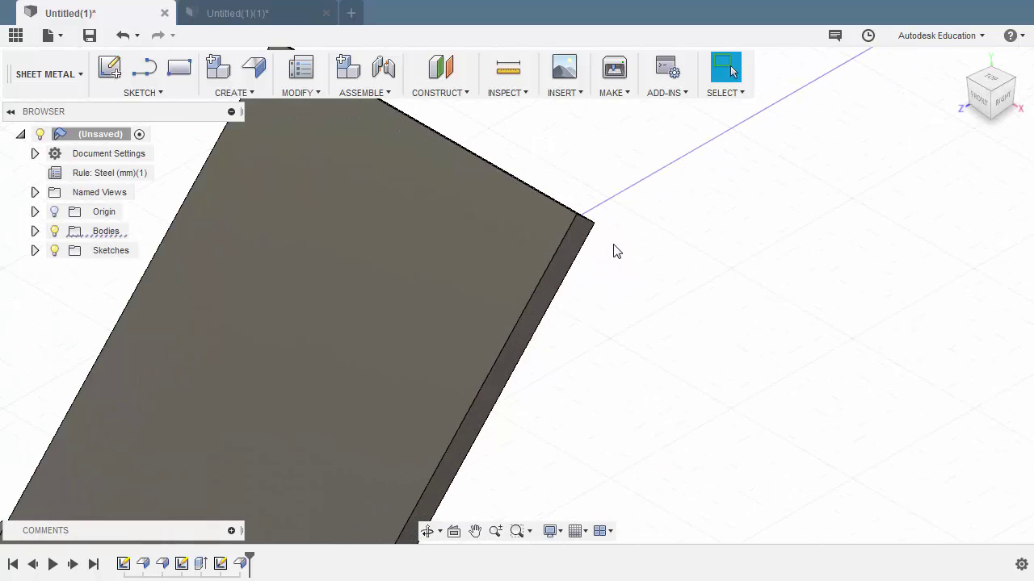
pyautogui.click(577, 236)
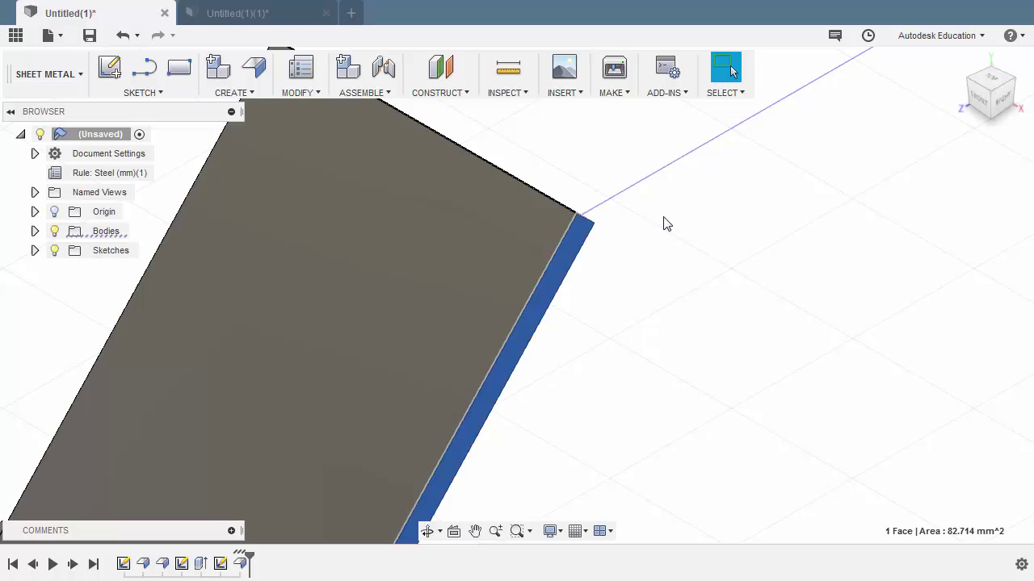
pyautogui.rightClick(666, 221)
pyautogui.click(660, 332)
pyautogui.moveTo(659, 249); pyautogui.dragTo(583, 216, button='middle')
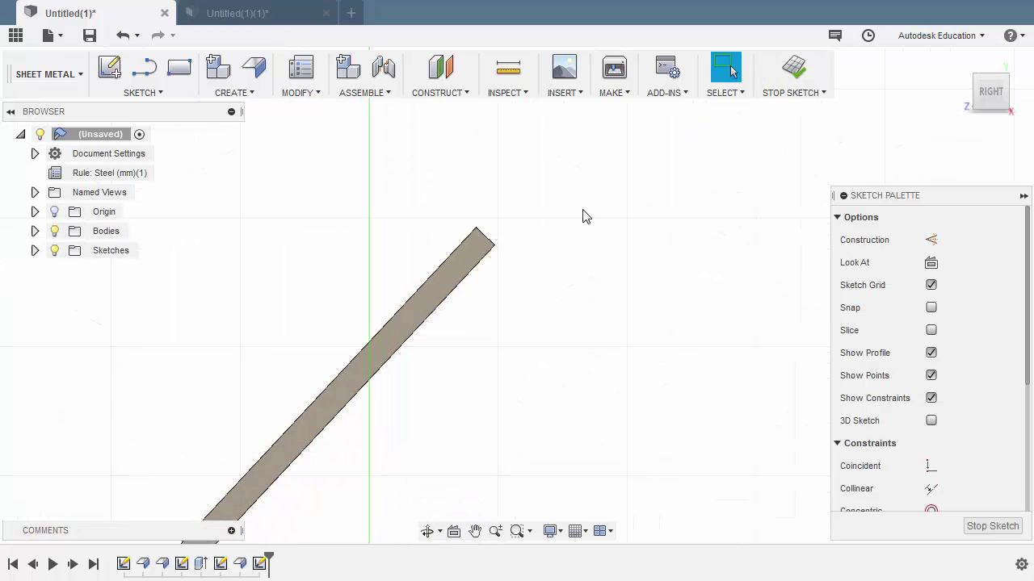
pyautogui.press('l')
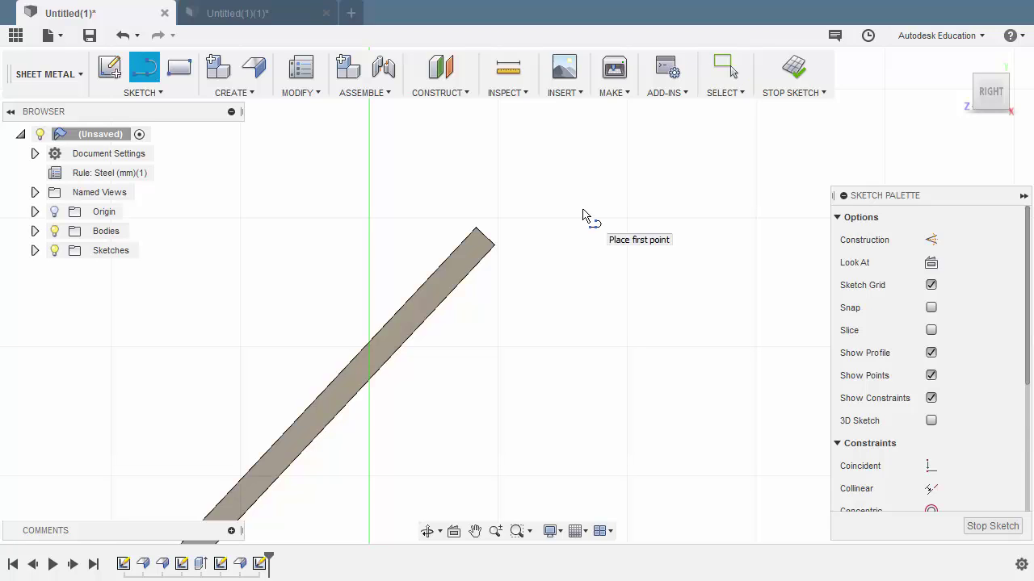
pyautogui.scroll(2, 518, 252)
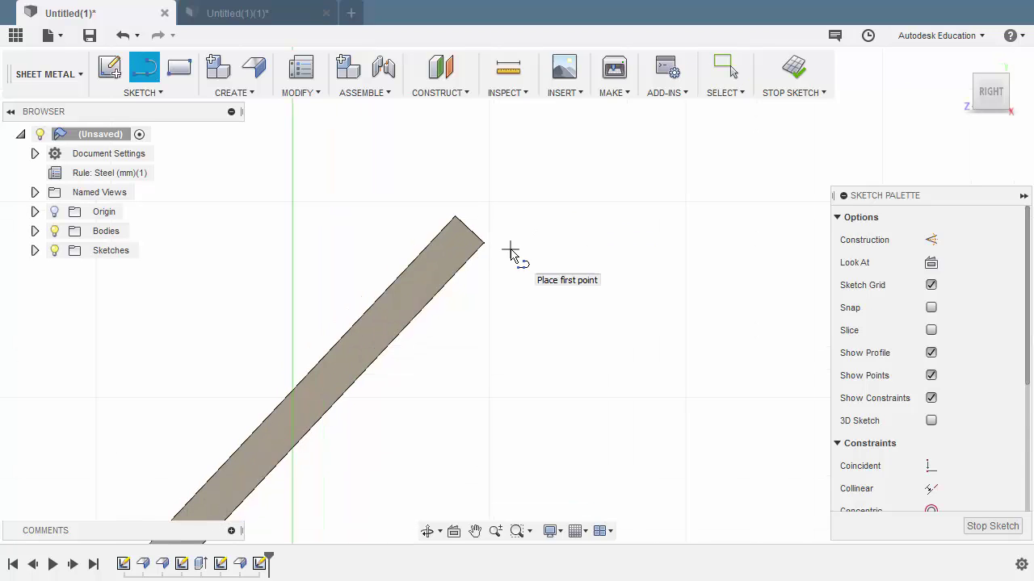
pyautogui.click(483, 243)
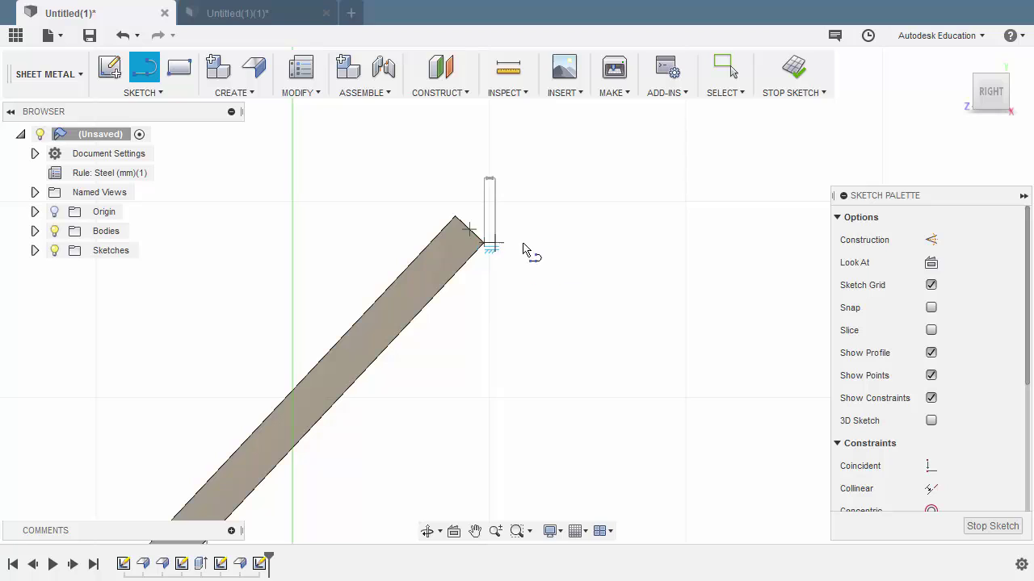
pyautogui.click(695, 242)
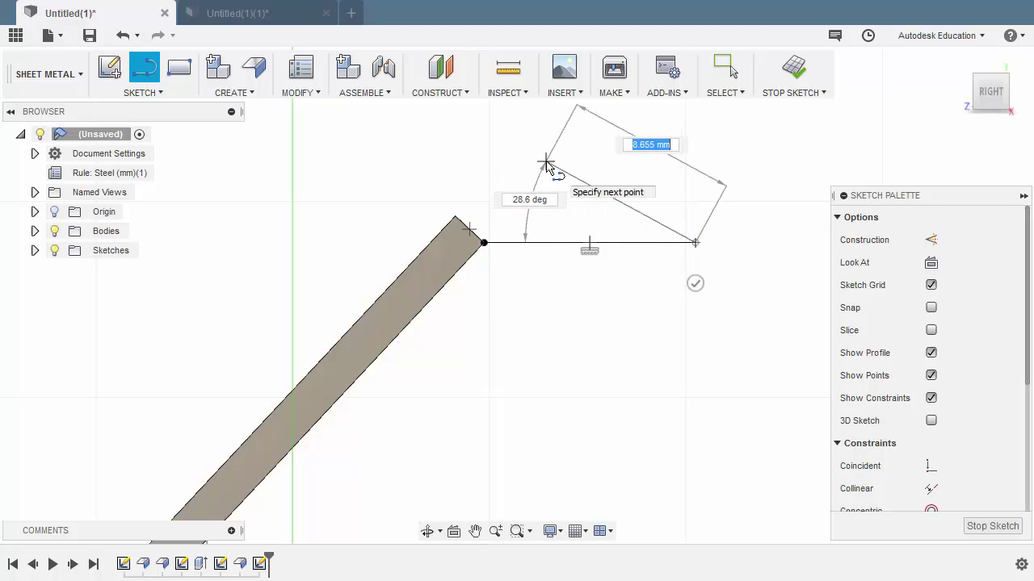
pyautogui.press('Escape')
# Dimension the horizontal line's length at 16 mm and finish the sketch.
pyautogui.press('d')
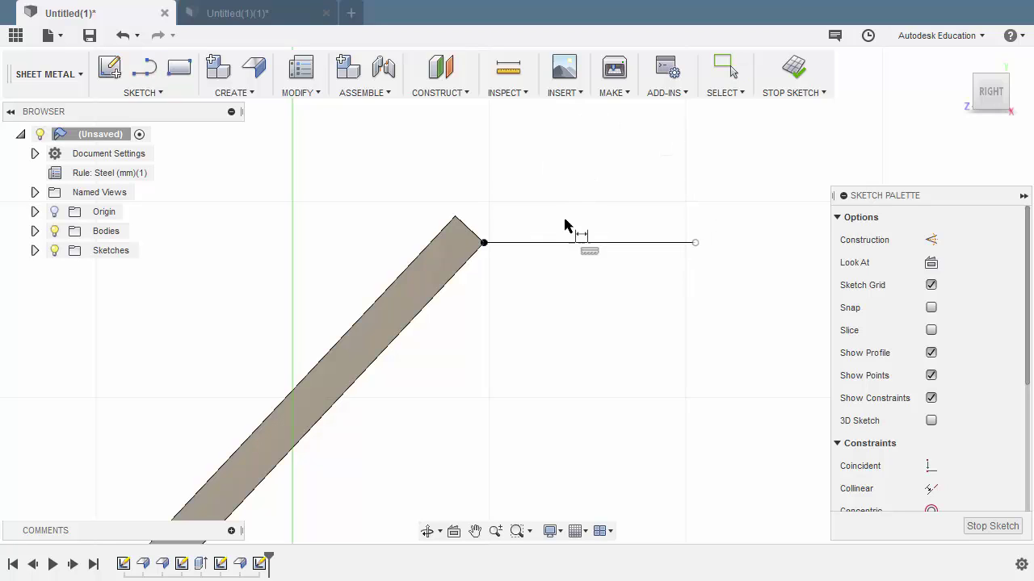
pyautogui.click(573, 243)
pyautogui.click(588, 323)
pyautogui.write('16')
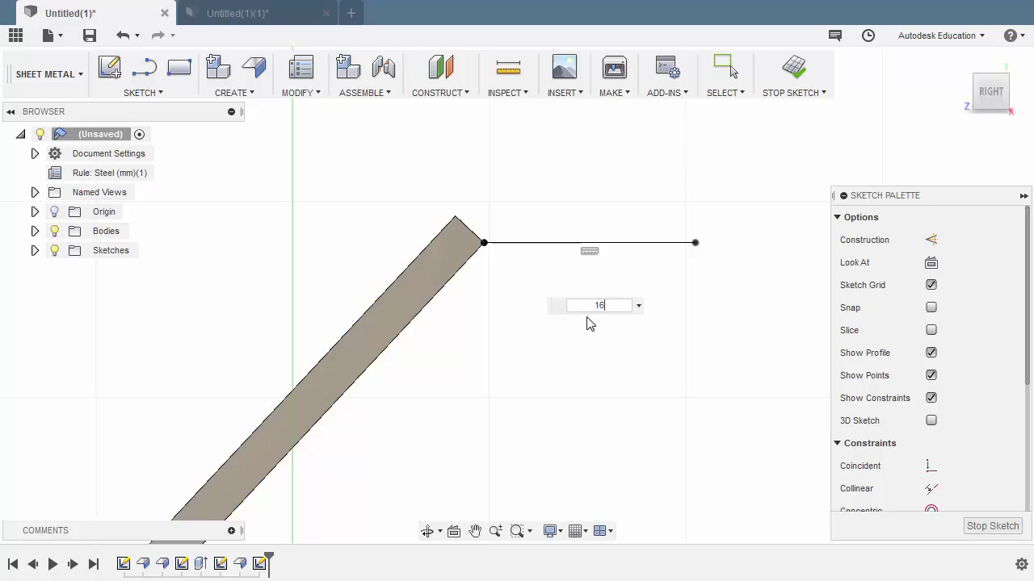
pyautogui.press('Return')
pyautogui.keyDown('shift'); pyautogui.moveTo(535, 269); pyautogui.dragTo(601, 339, button='middle'); pyautogui.keyUp('shift')
pyautogui.click(793, 71)
# Create a full-edge contour flange from the slanted flange's upper end edge along the horizontal line, with thickness on Side 1.
pyautogui.keyDown('shift'); pyautogui.moveTo(563, 235); pyautogui.dragTo(363, 207, button='middle'); pyautogui.keyUp('shift')
pyautogui.click(256, 72)
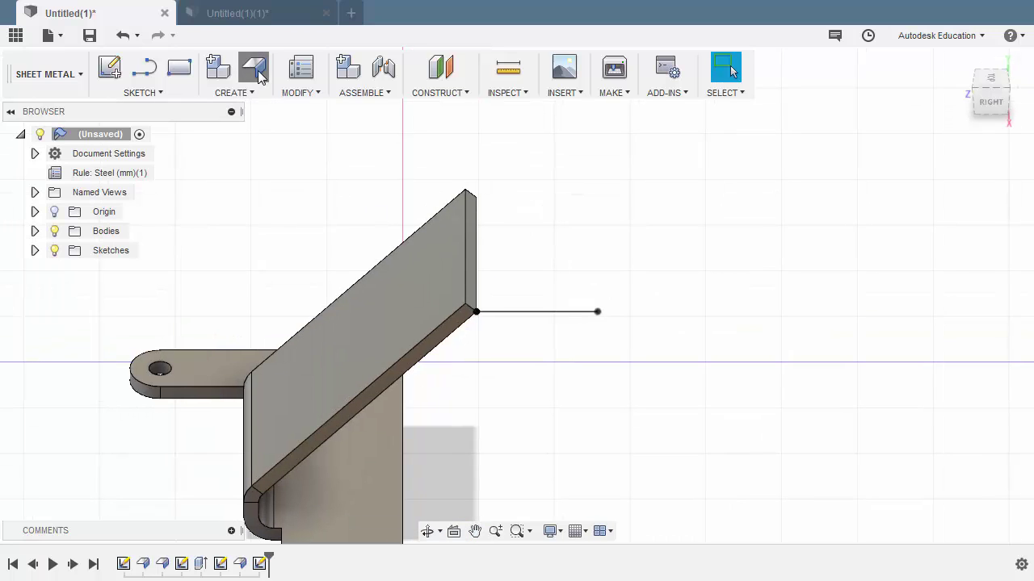
pyautogui.click(477, 244)
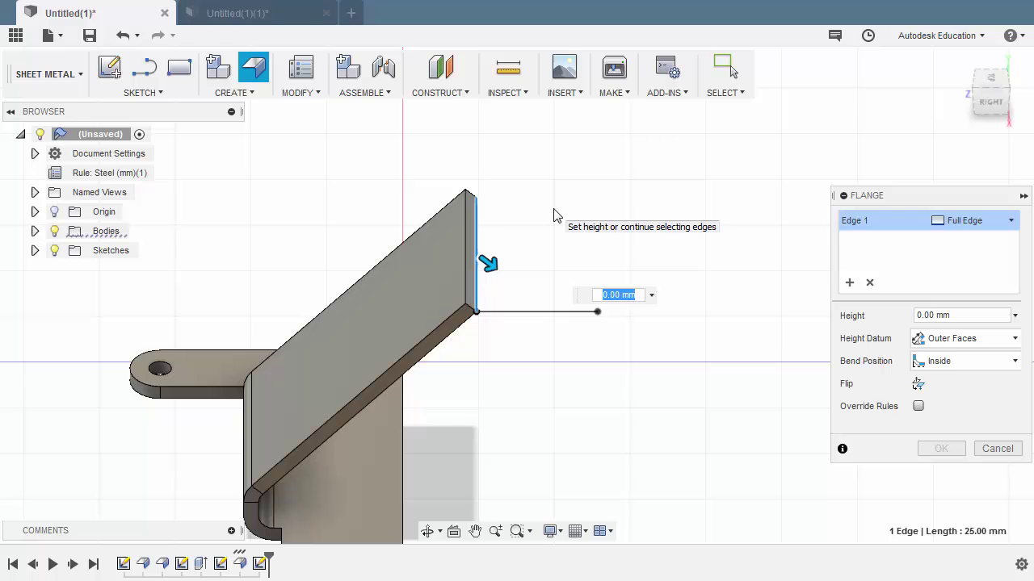
pyautogui.click(557, 314)
pyautogui.keyDown('shift'); pyautogui.moveTo(558, 318); pyautogui.dragTo(630, 299, button='middle'); pyautogui.keyUp('shift')
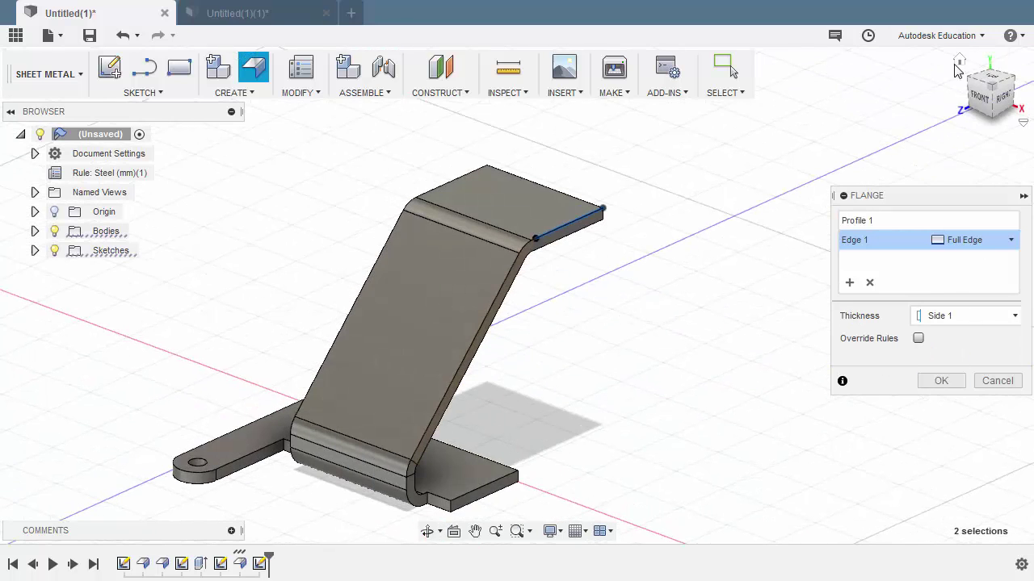
pyautogui.click(941, 381)
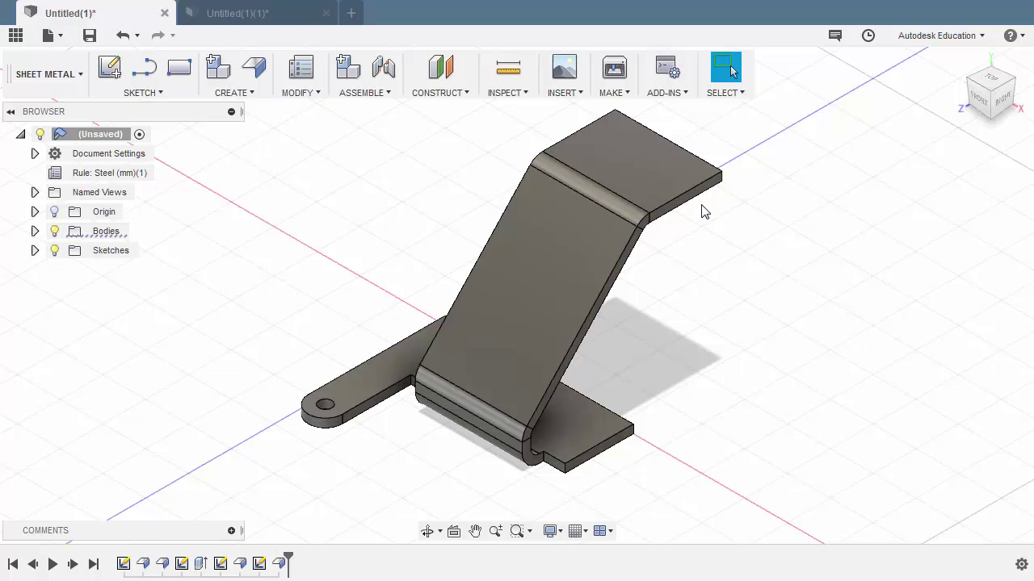
# Sketch on the new horizontal flange's top face a circle about 18 mm in diameter, centred on the midpoint of its outer end edge.
pyautogui.click(675, 164)
pyautogui.rightClick(676, 164)
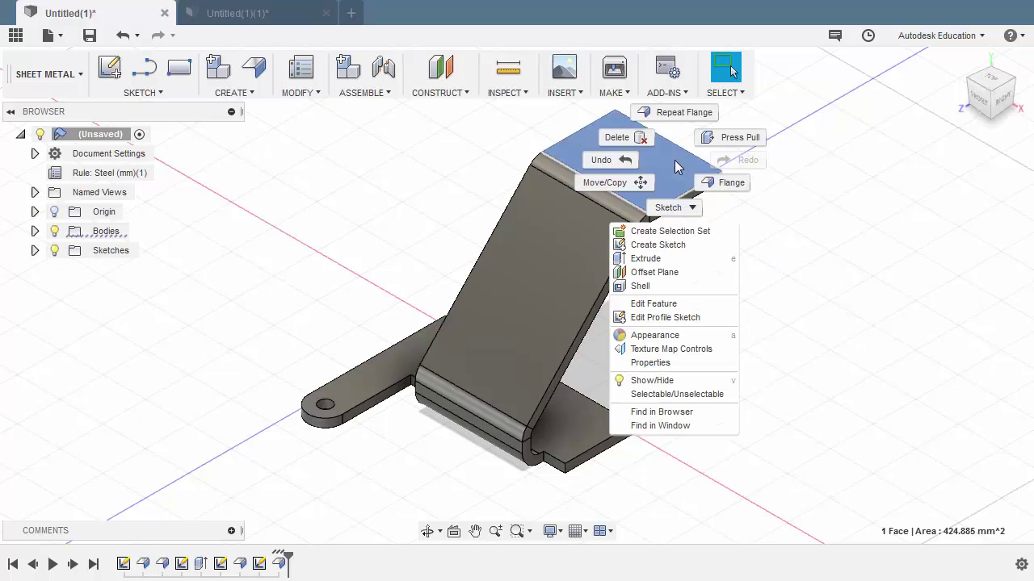
pyautogui.click(658, 244)
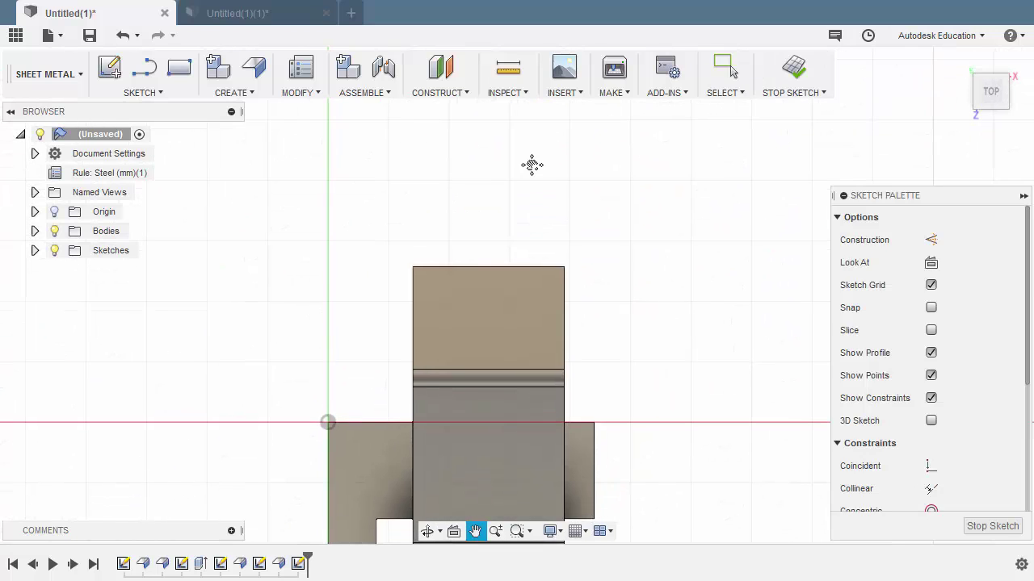
pyautogui.moveTo(531, 165); pyautogui.dragTo(531, 131, button='middle')
pyautogui.press('c')
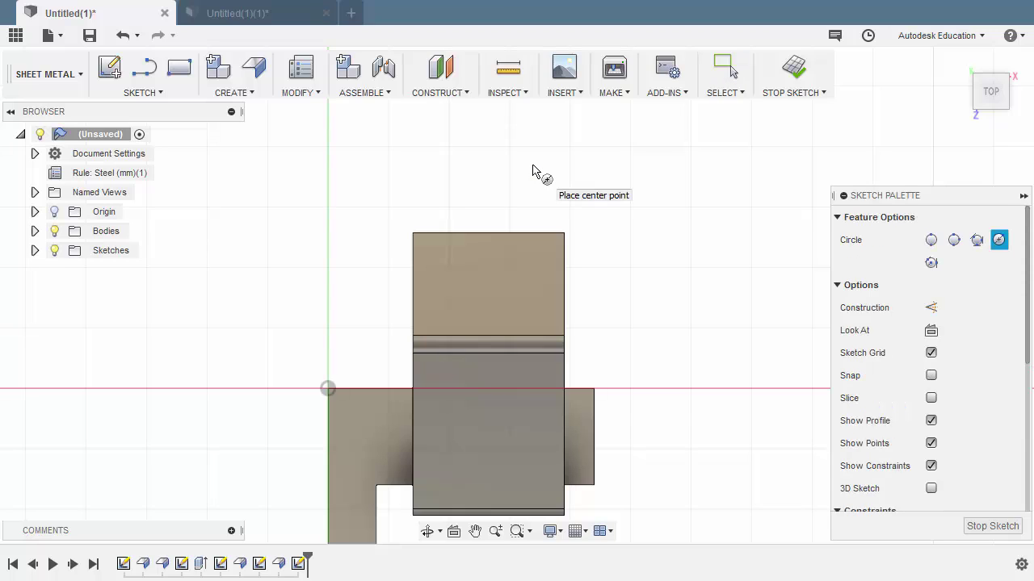
pyautogui.click(492, 235)
pyautogui.click(524, 280)
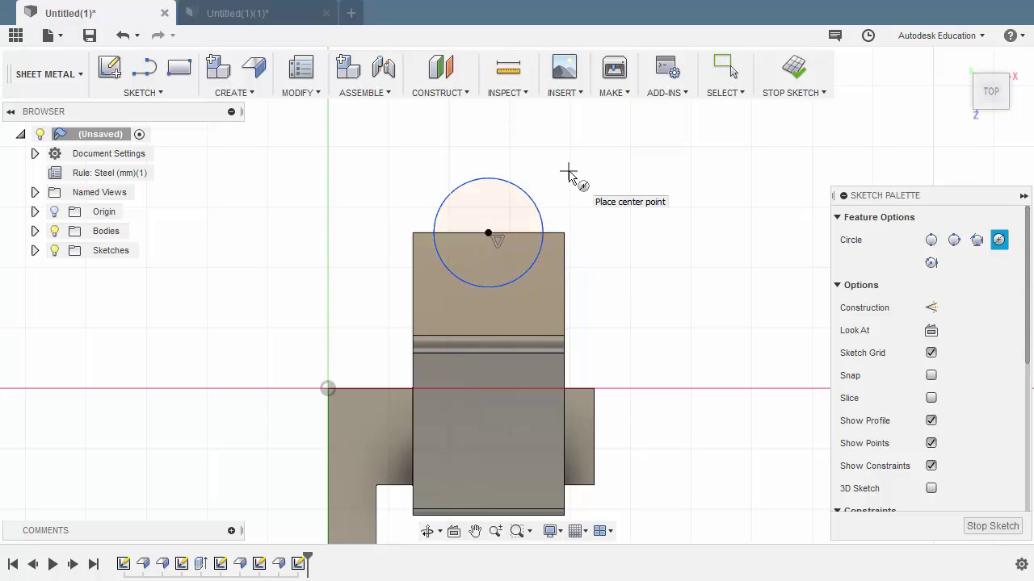
# Dimension the circle's diameter at 15 mm.
pyautogui.press('d')
pyautogui.click(537, 212)
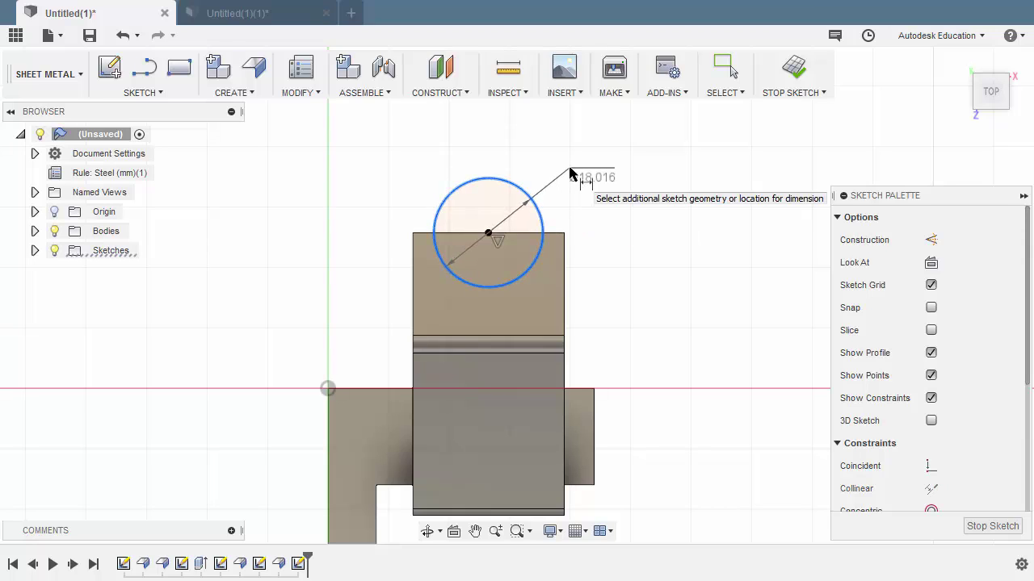
pyautogui.click(572, 159)
pyautogui.write('15')
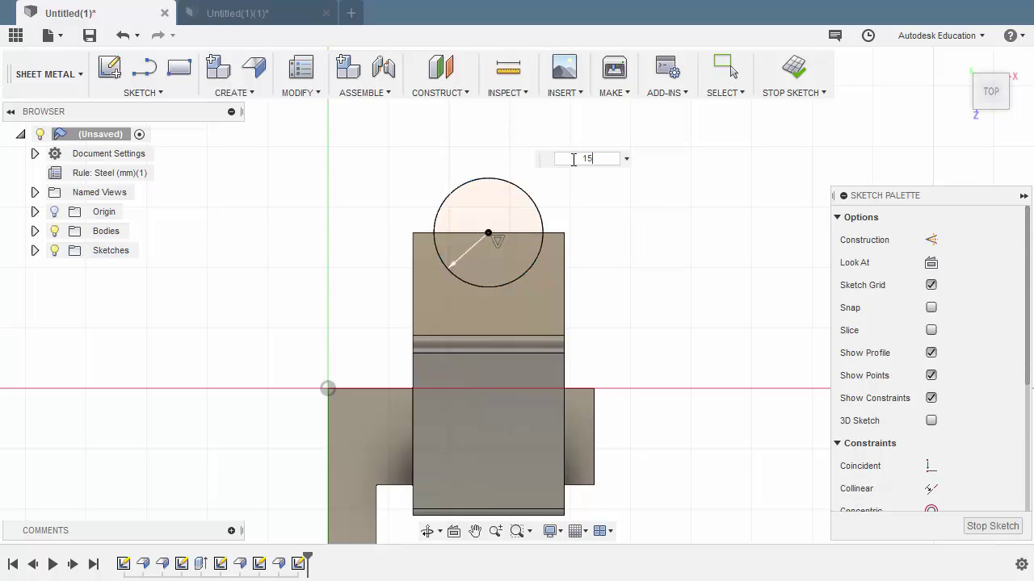
pyautogui.press('Return')
# Extrude the half circle lying on the flange as a cut, with extent To Object ending at the flange's underside.
pyautogui.moveTo(525, 274)
pyautogui.keyDown('shift'); pyautogui.mouseDown(button='middle')
pyautogui.moveTo(511, 203)
pyautogui.moveTo(416, 189)
pyautogui.moveTo(439, 215)
pyautogui.moveTo(427, 191)
pyautogui.mouseUp(button='middle'); pyautogui.keyUp('shift')
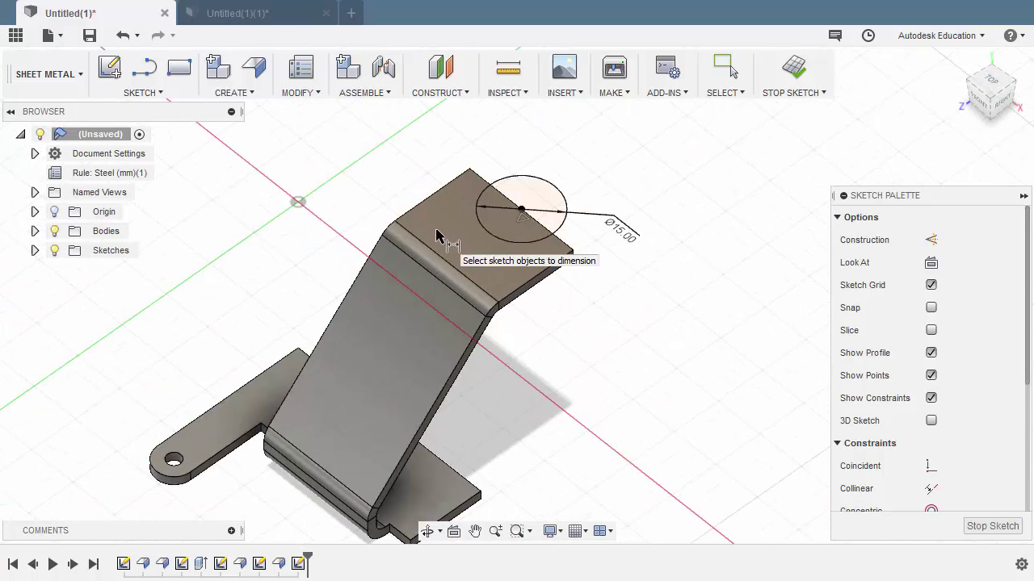
pyautogui.press('e')
pyautogui.scroll(3, 487, 229)
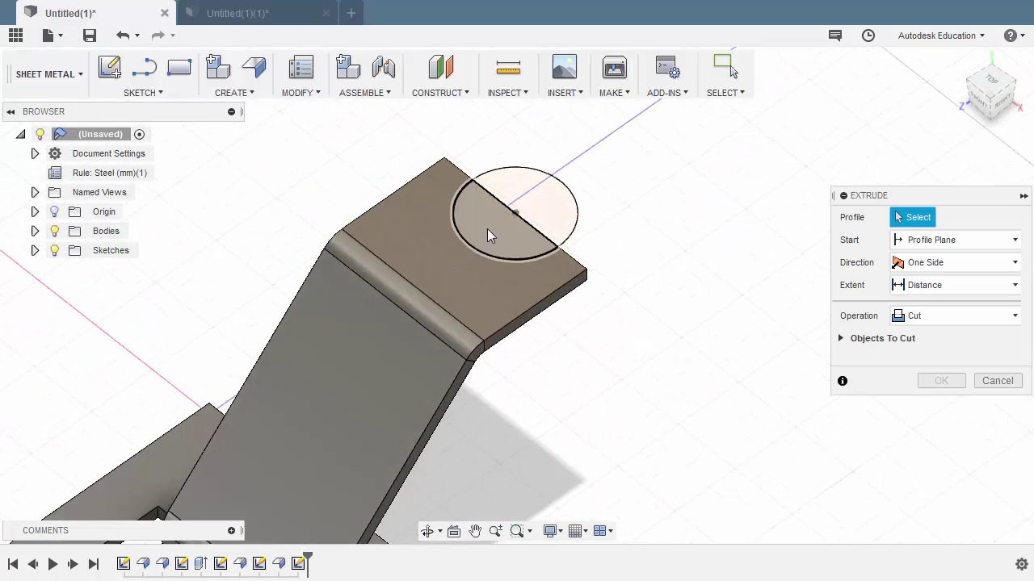
pyautogui.click(489, 226)
pyautogui.keyDown('shift'); pyautogui.moveTo(492, 215); pyautogui.dragTo(492, 185, button='middle'); pyautogui.keyUp('shift')
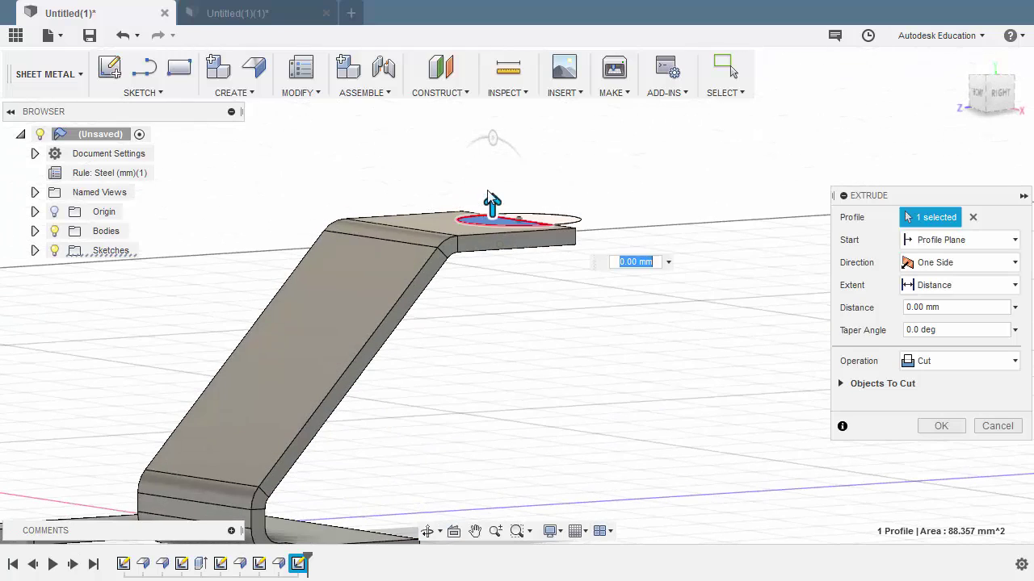
pyautogui.moveTo(492, 195); pyautogui.dragTo(492, 334)
pyautogui.keyDown('shift'); pyautogui.moveTo(492, 334); pyautogui.dragTo(553, 246, button='middle'); pyautogui.keyUp('shift')
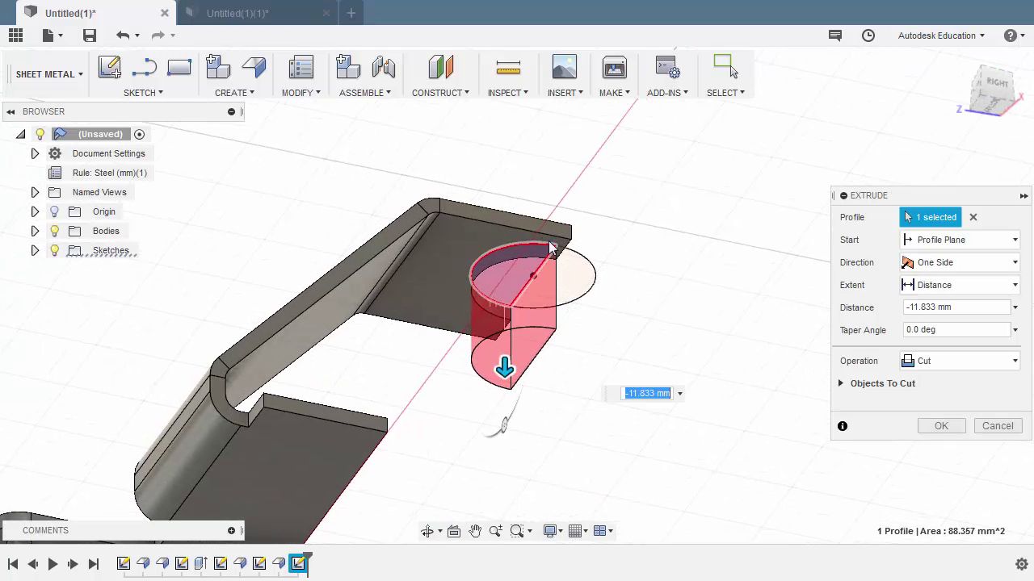
pyautogui.click(943, 285)
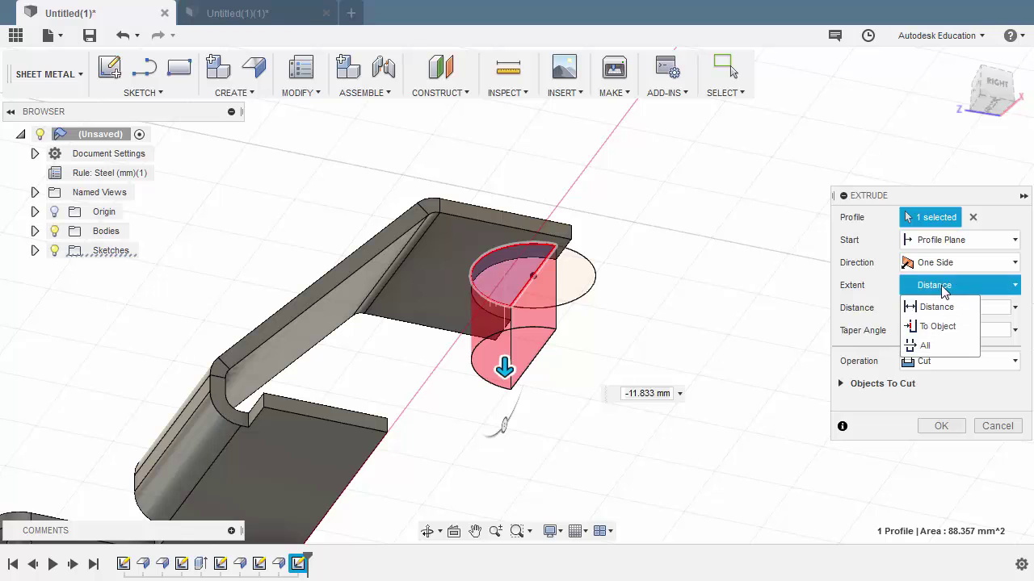
pyautogui.click(937, 326)
pyautogui.keyDown('shift'); pyautogui.moveTo(512, 342); pyautogui.dragTo(527, 317, button='middle'); pyautogui.keyUp('shift')
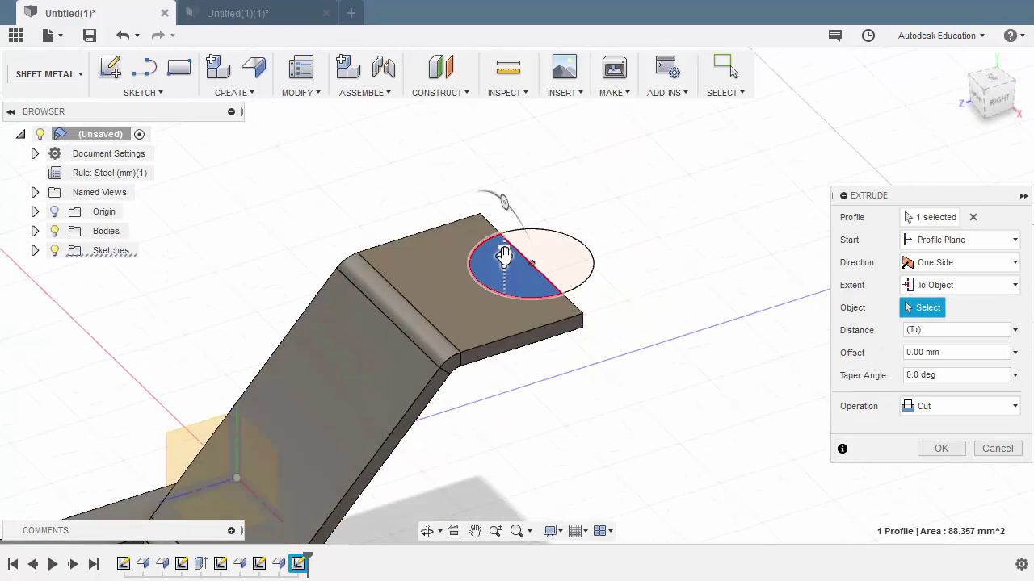
pyautogui.keyDown('shift'); pyautogui.moveTo(505, 258); pyautogui.dragTo(489, 161, button='middle'); pyautogui.keyUp('shift')
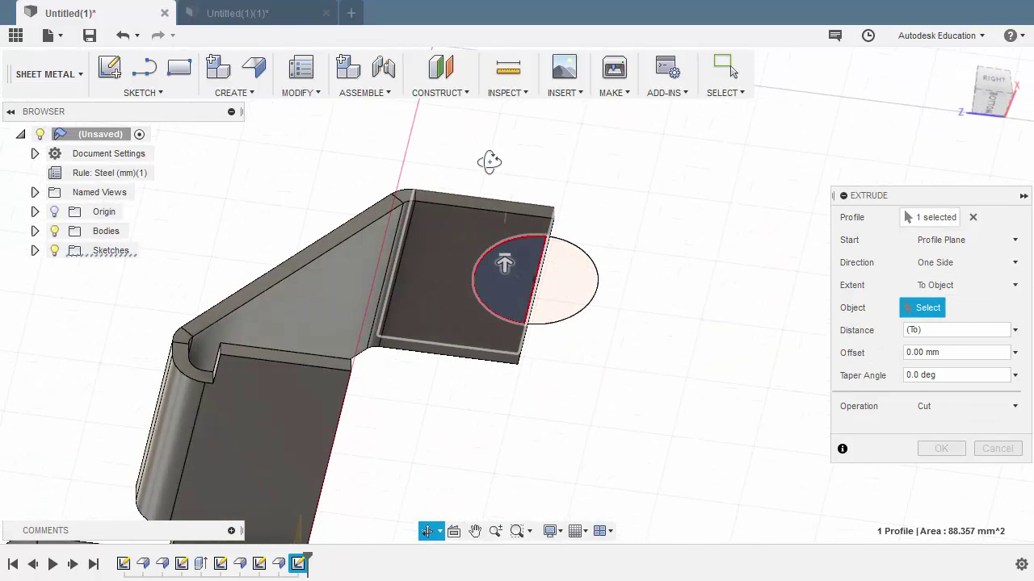
pyautogui.click(450, 225)
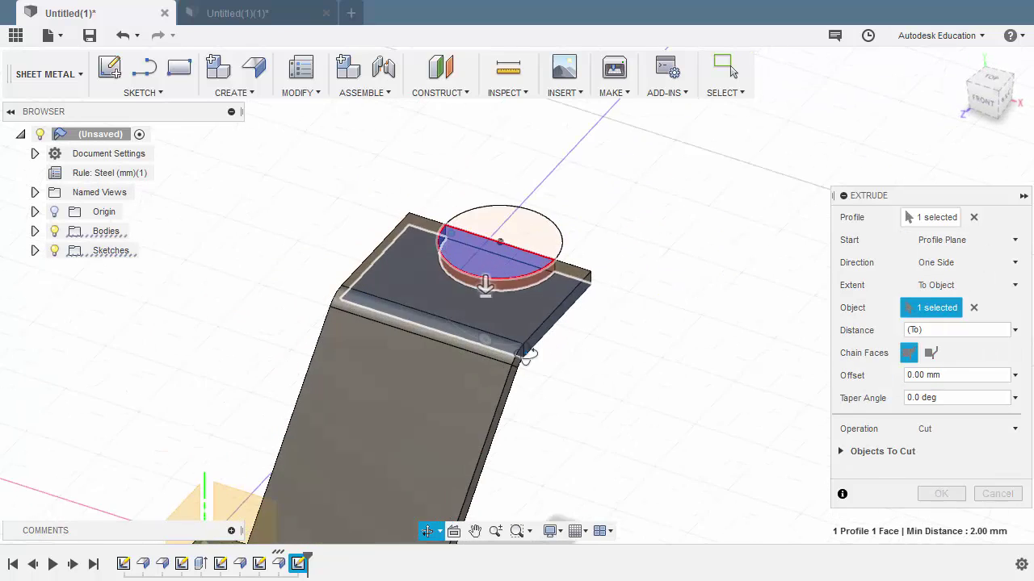
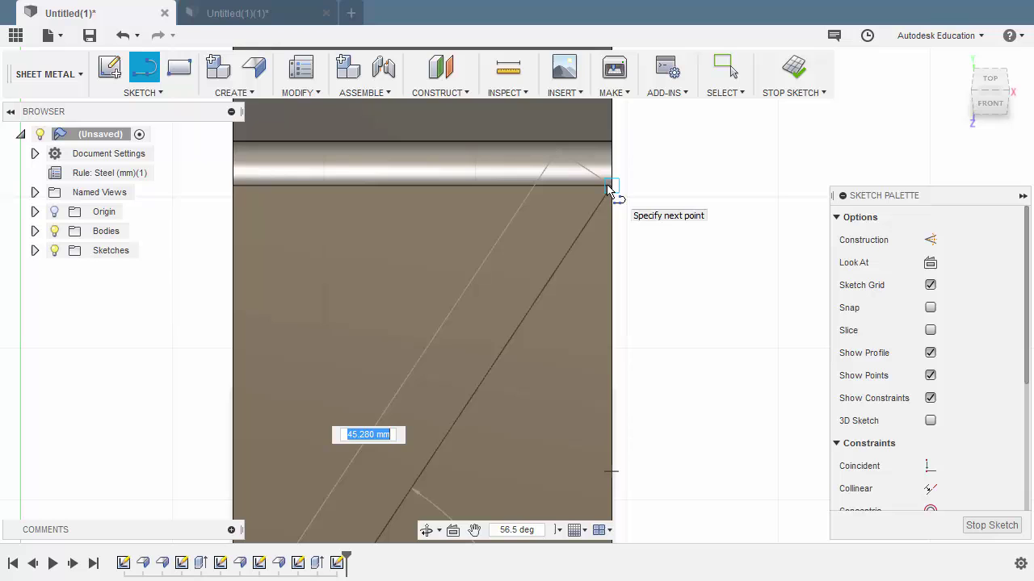
# Complete the diagonal line between opposite corners of the slanted flange's face and convert it to construction geometry.
pyautogui.click(608, 188)
pyautogui.press('Escape')
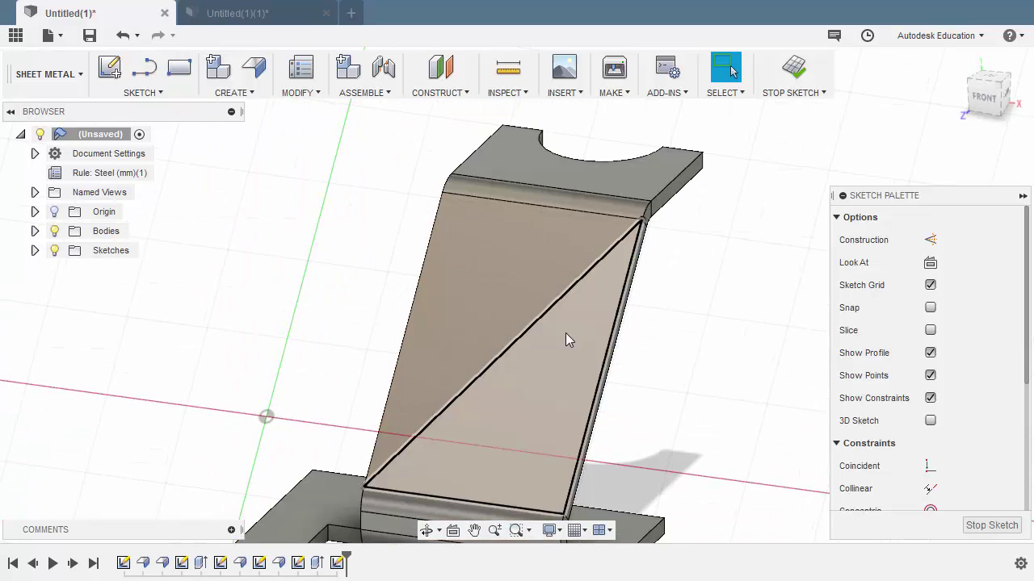
pyautogui.click(543, 312)
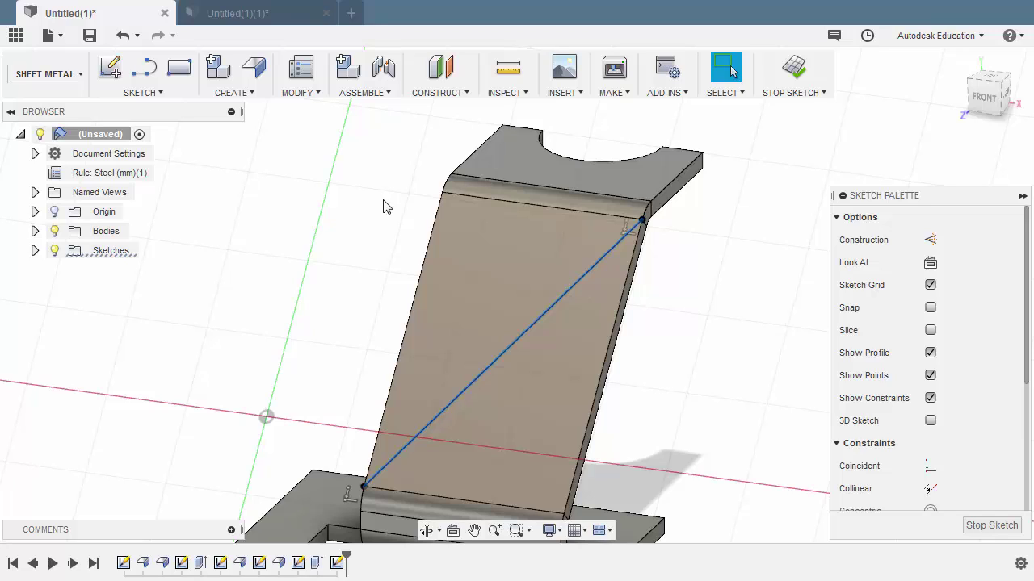
pyautogui.press('x')
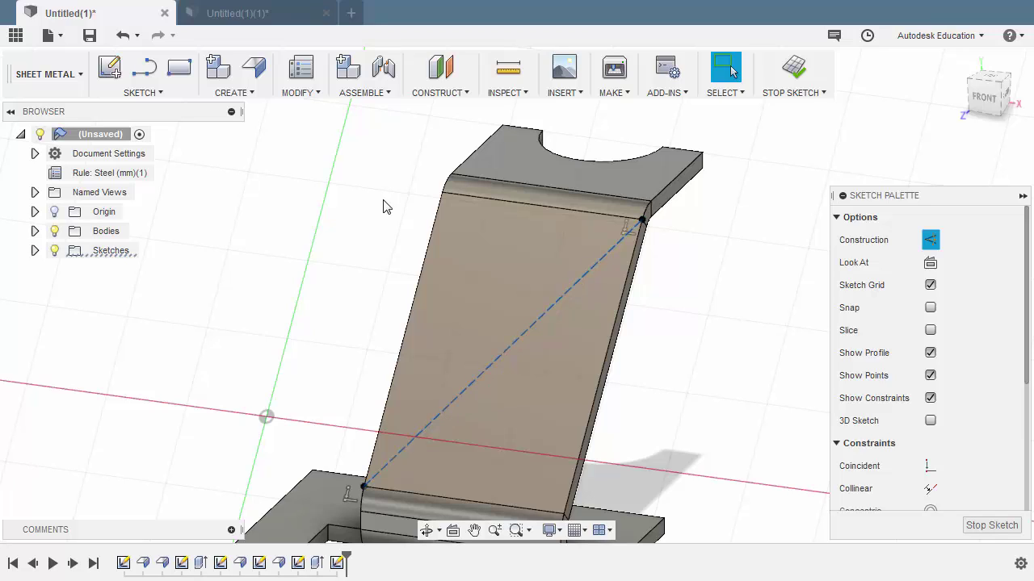
# Sketch a center point slot along the slanted flange, centred on the diagonal's midpoint, about 23 mm between arc centres and 5 mm wide.
pyautogui.click(145, 92)
pyautogui.moveTo(159, 252)
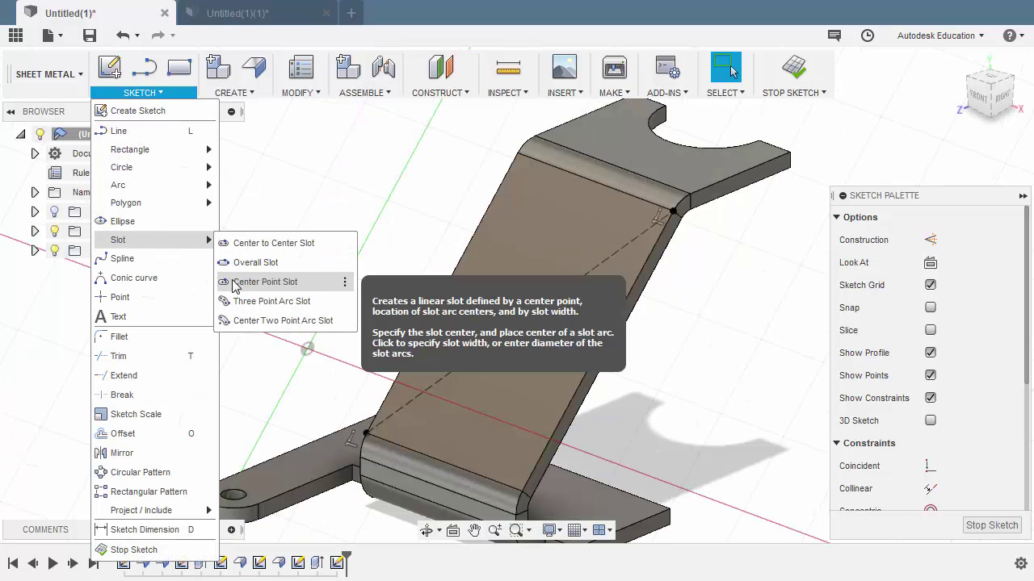
pyautogui.click(256, 282)
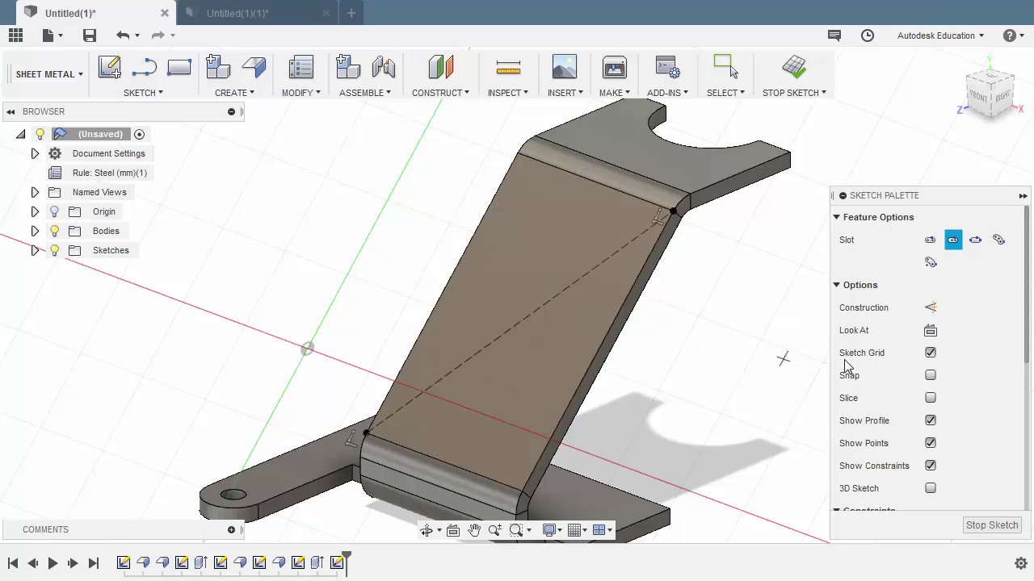
pyautogui.click(930, 330)
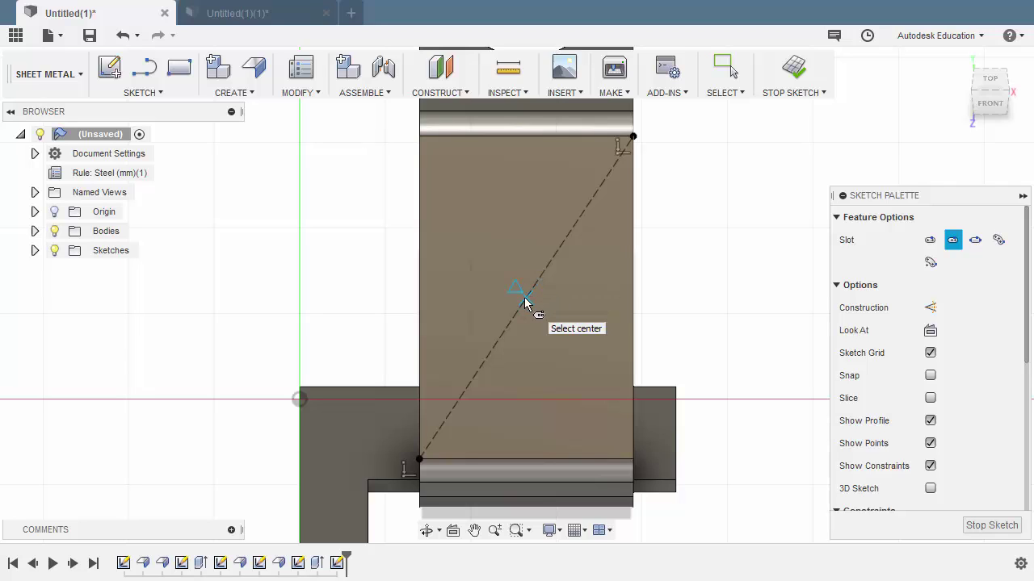
pyautogui.click(526, 297)
pyautogui.click(527, 202)
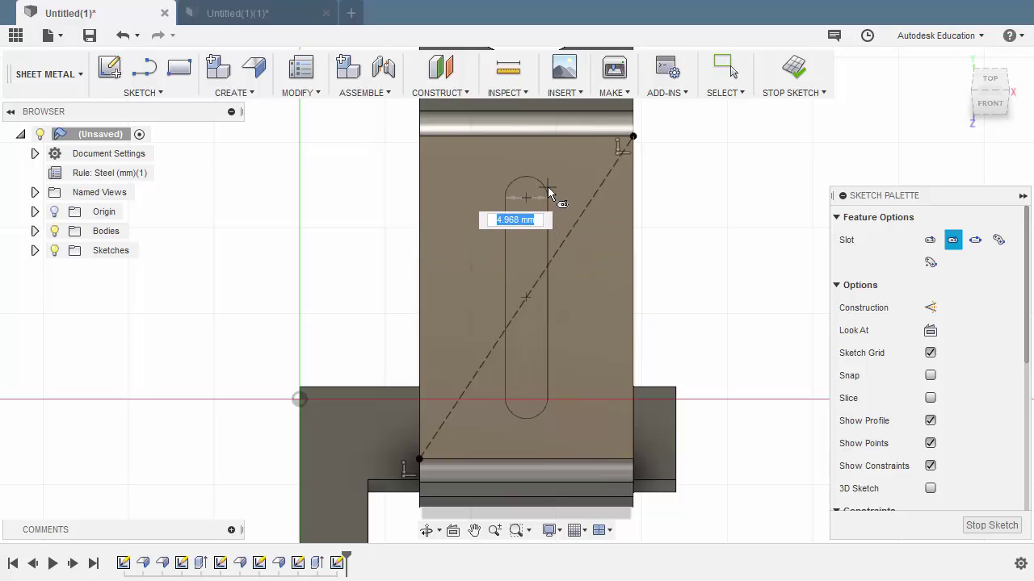
pyautogui.click(548, 186)
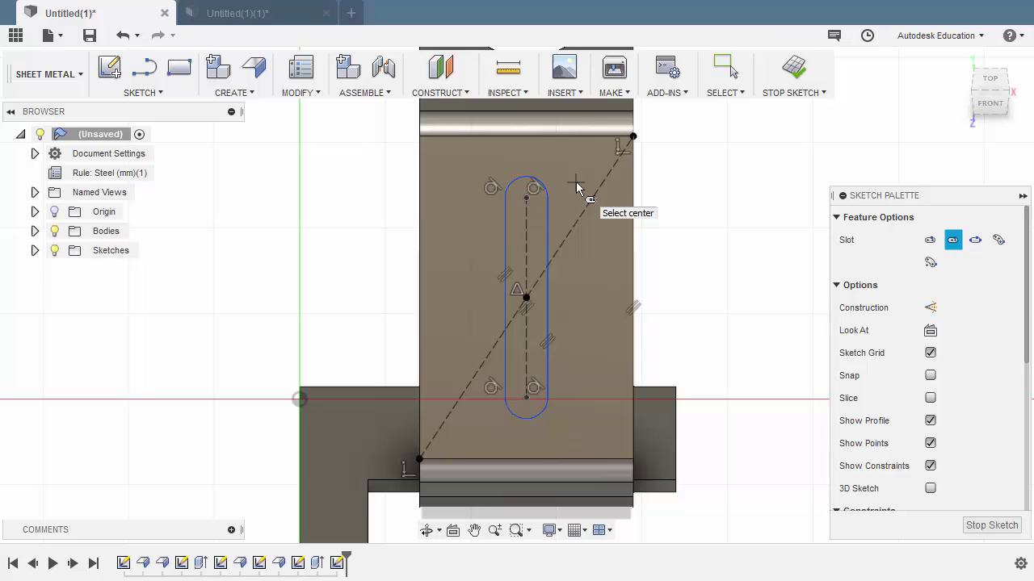
pyautogui.press('Escape')
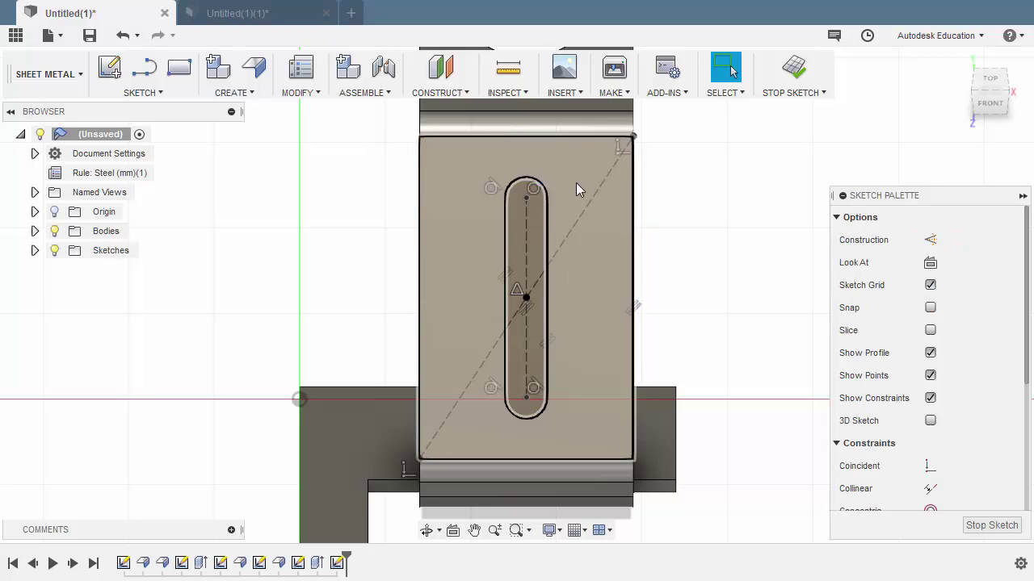
# Dimension the distance between the slot's arc centres at 25 mm.
pyautogui.press('d')
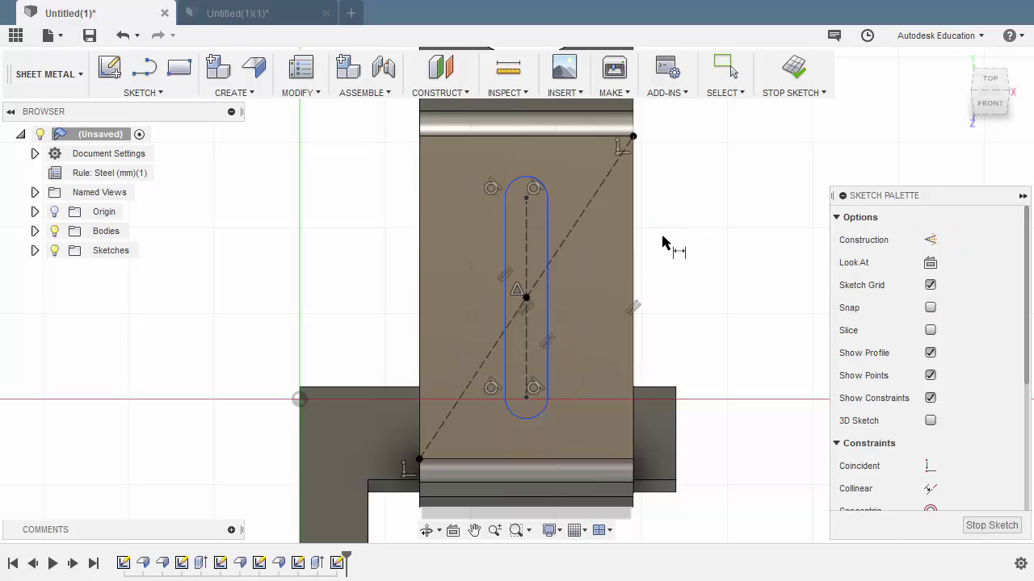
pyautogui.click(531, 253)
pyautogui.click(702, 266)
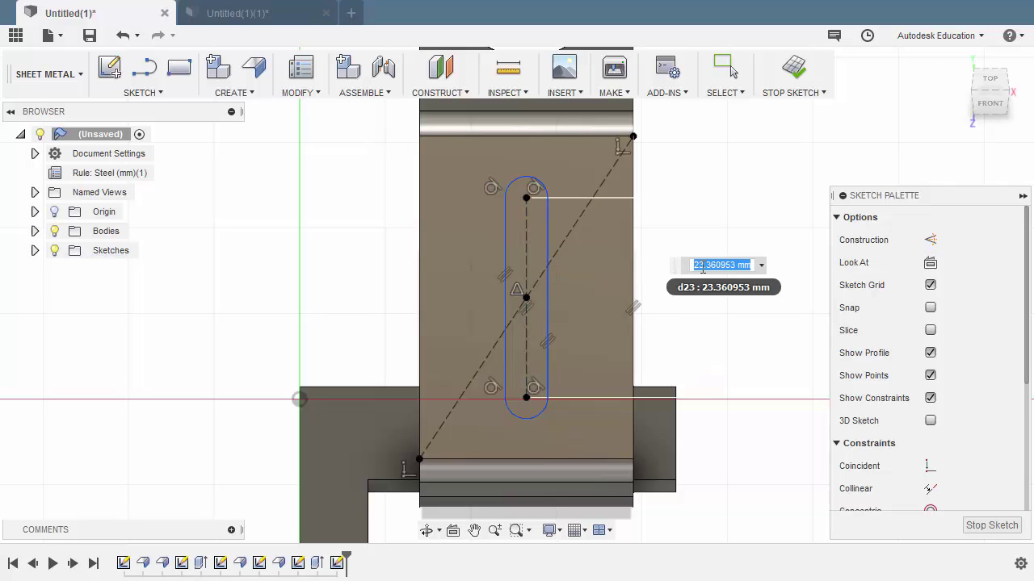
pyautogui.write('25')
pyautogui.press('Return')
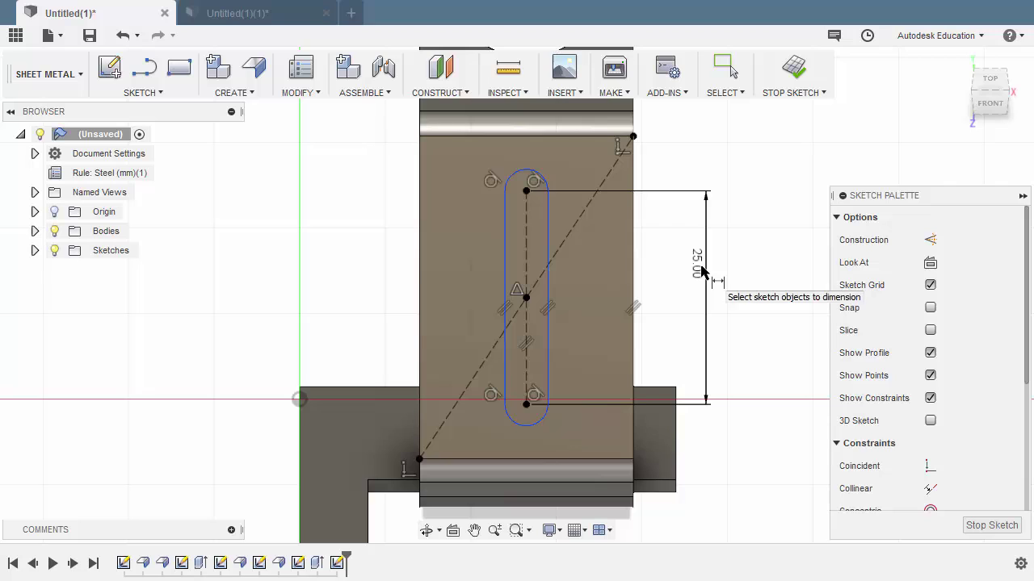
# Dimension the slot's end arc with a radius of 2.5 mm.
pyautogui.click(521, 174)
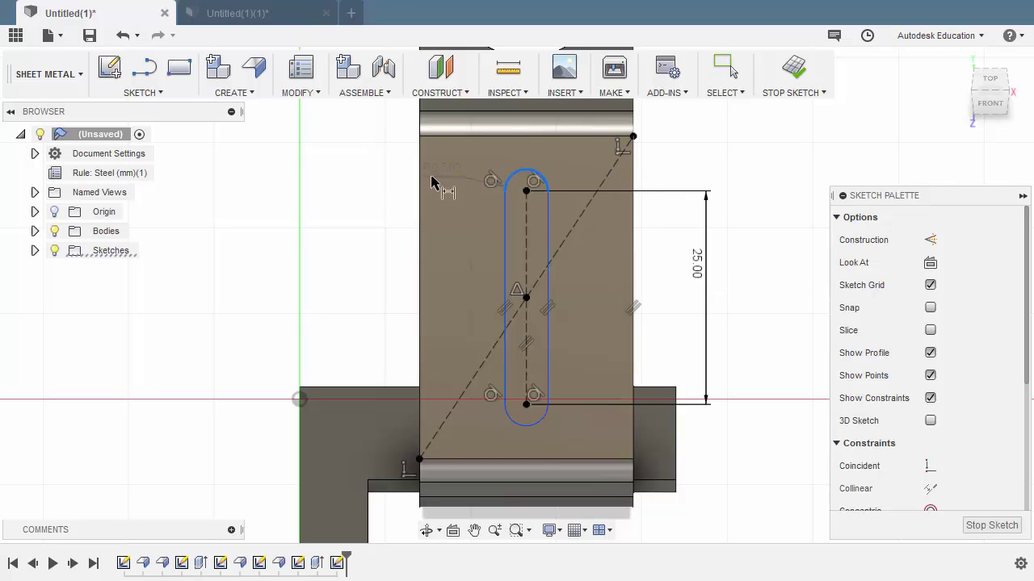
pyautogui.click(374, 186)
pyautogui.write('2')
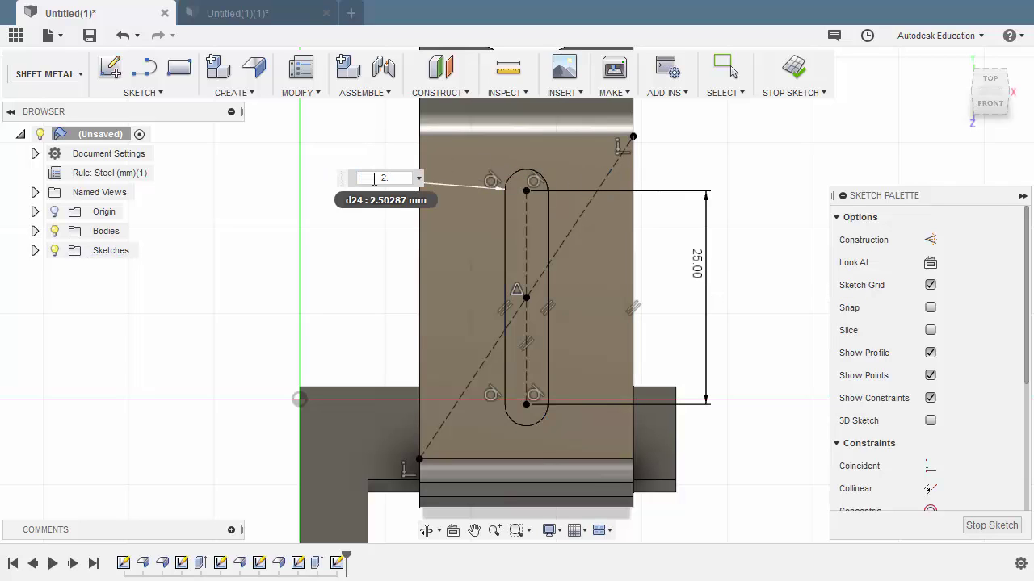
pyautogui.write('.5')
pyautogui.press('Return')
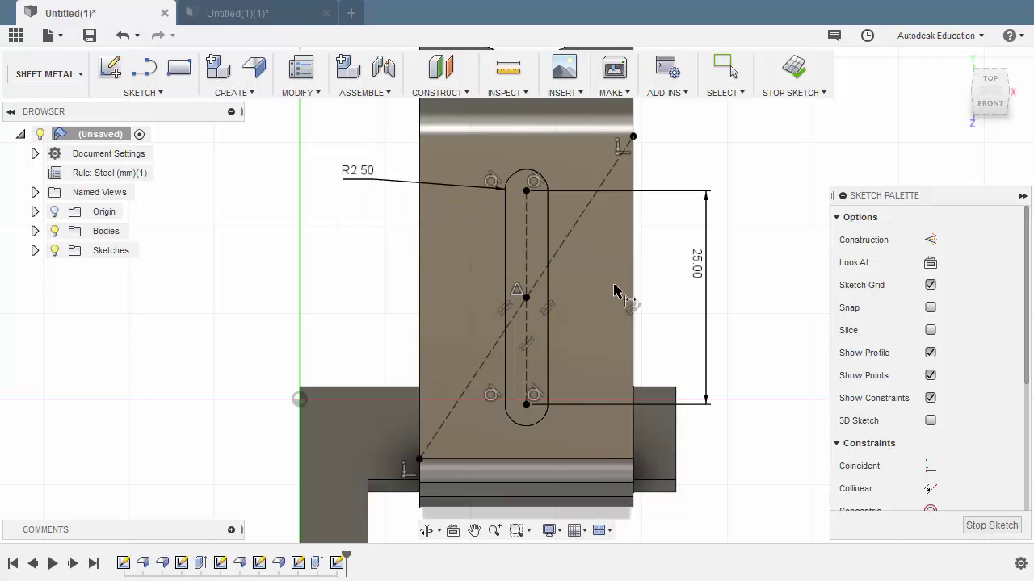
# Extrude the slot profile as a cut through the slanted flange, with extent To Object ending at its opposite face.
pyautogui.press('e')
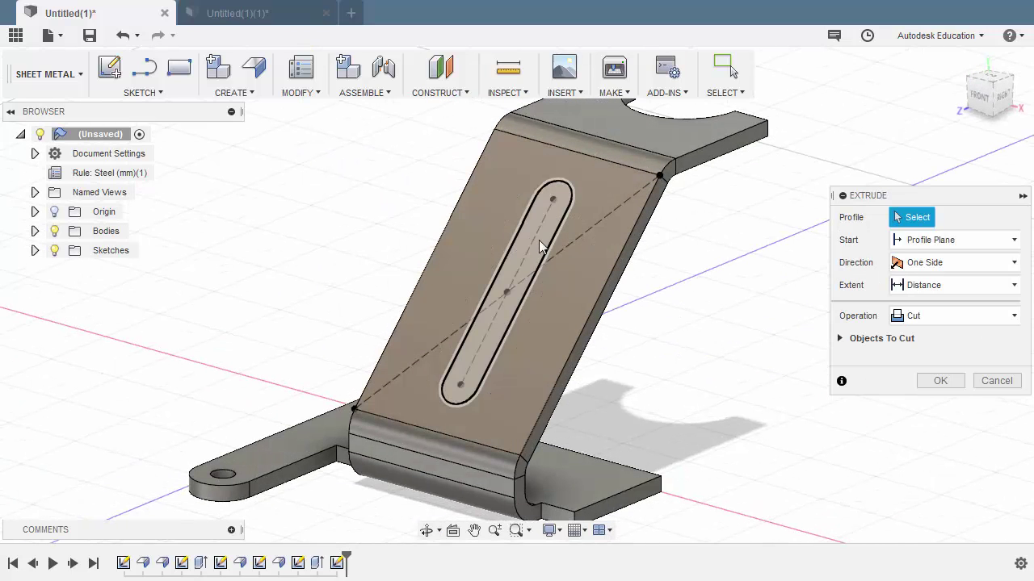
pyautogui.click(539, 239)
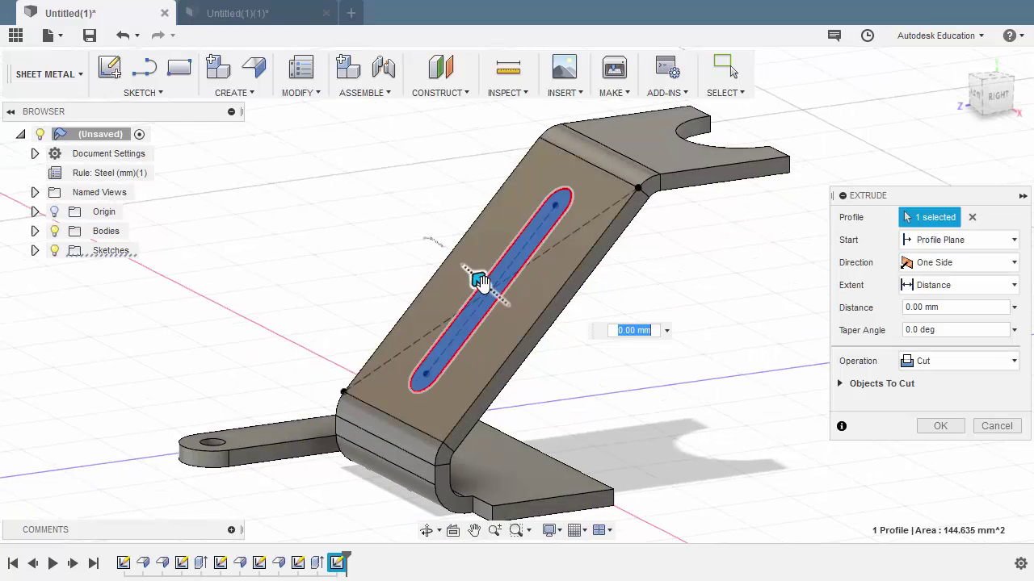
pyautogui.moveTo(480, 280); pyautogui.dragTo(565, 321)
pyautogui.keyDown('shift'); pyautogui.moveTo(565, 321); pyautogui.dragTo(745, 307, button='middle'); pyautogui.keyUp('shift')
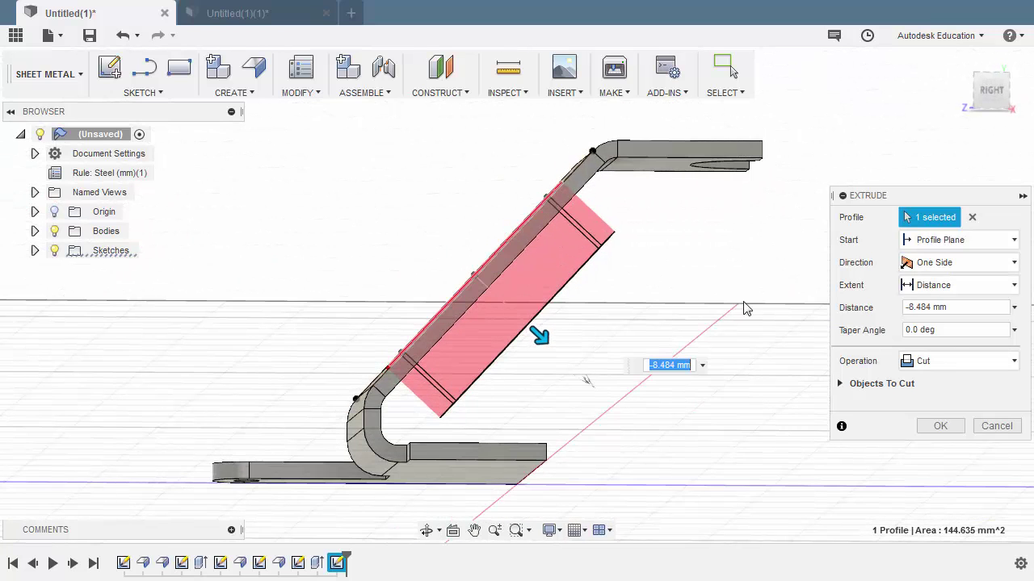
pyautogui.click(966, 288)
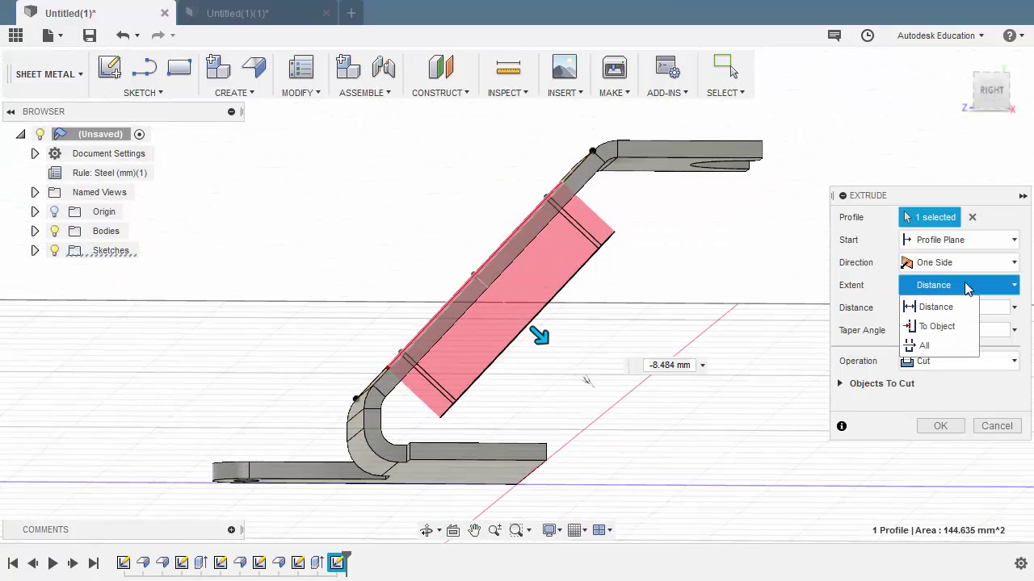
pyautogui.click(939, 325)
pyautogui.keyDown('shift'); pyautogui.moveTo(556, 300); pyautogui.dragTo(582, 315, button='middle'); pyautogui.keyUp('shift')
pyautogui.click(553, 213)
pyautogui.click(939, 495)
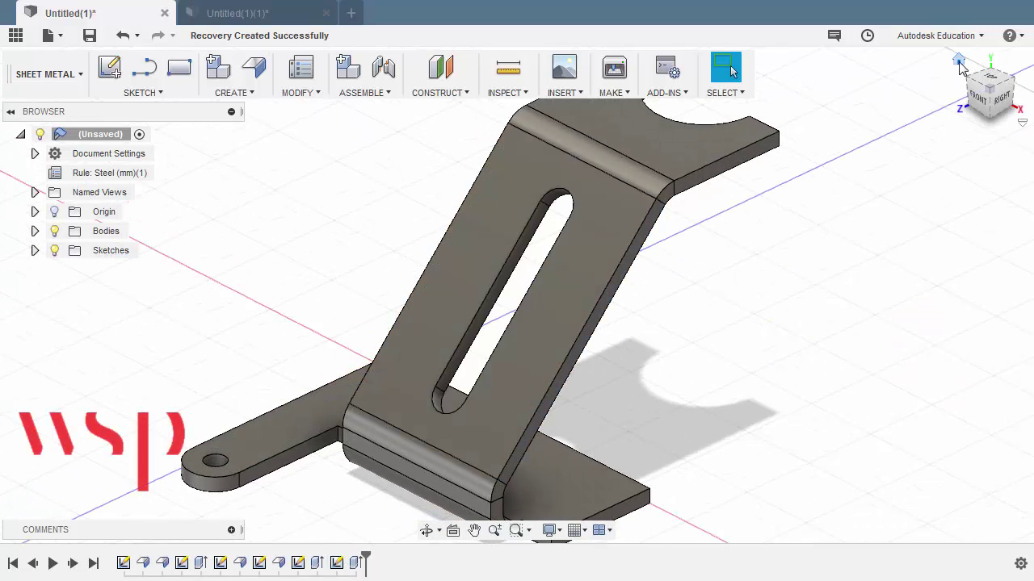
pyautogui.click(959, 62)
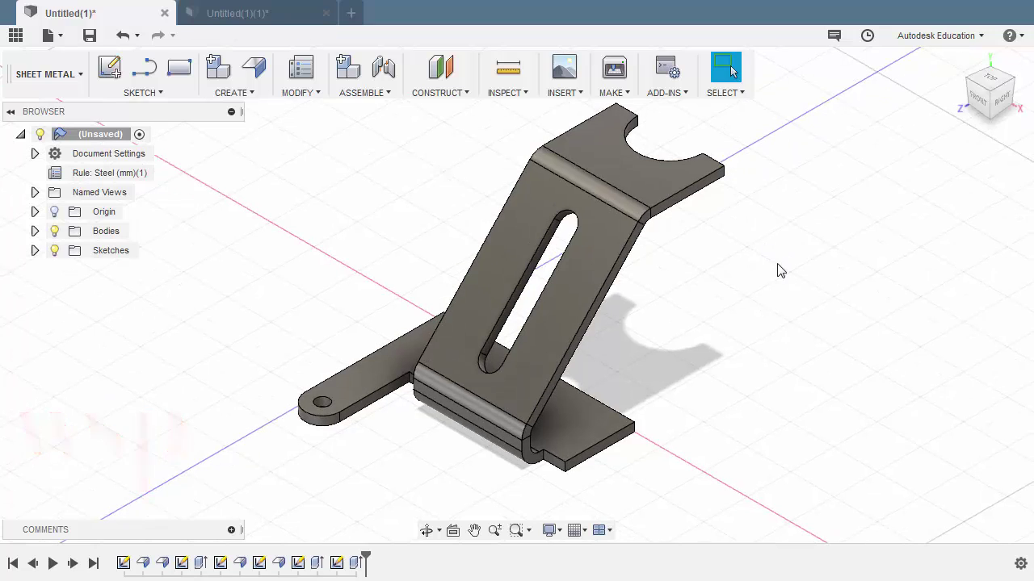
# Sketch on the slanted flange's face a round-ended tab outline projecting from its left long edge, with straight sides about 21 mm long.
pyautogui.click(529, 216)
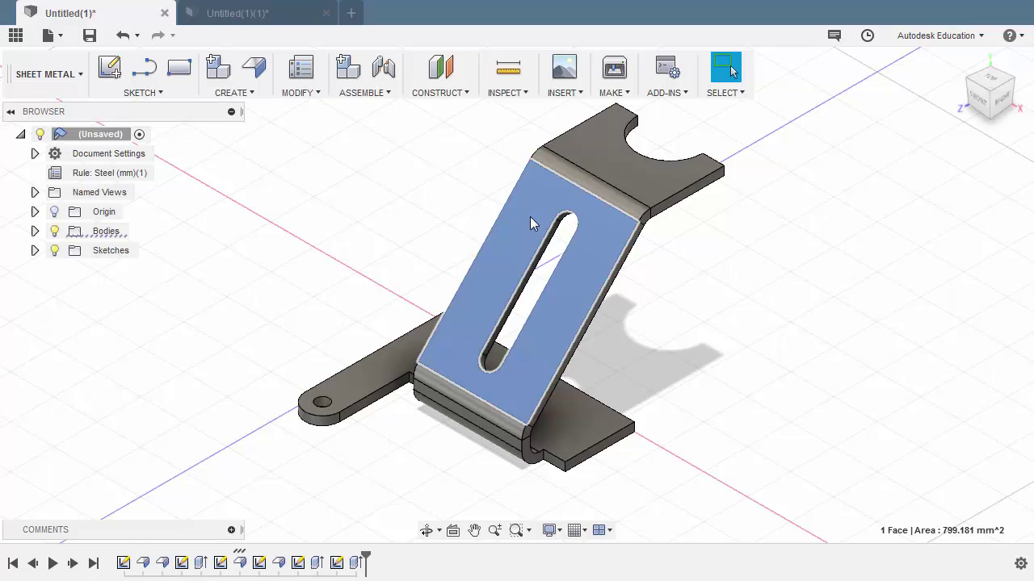
pyautogui.rightClick(381, 192)
pyautogui.click(365, 307)
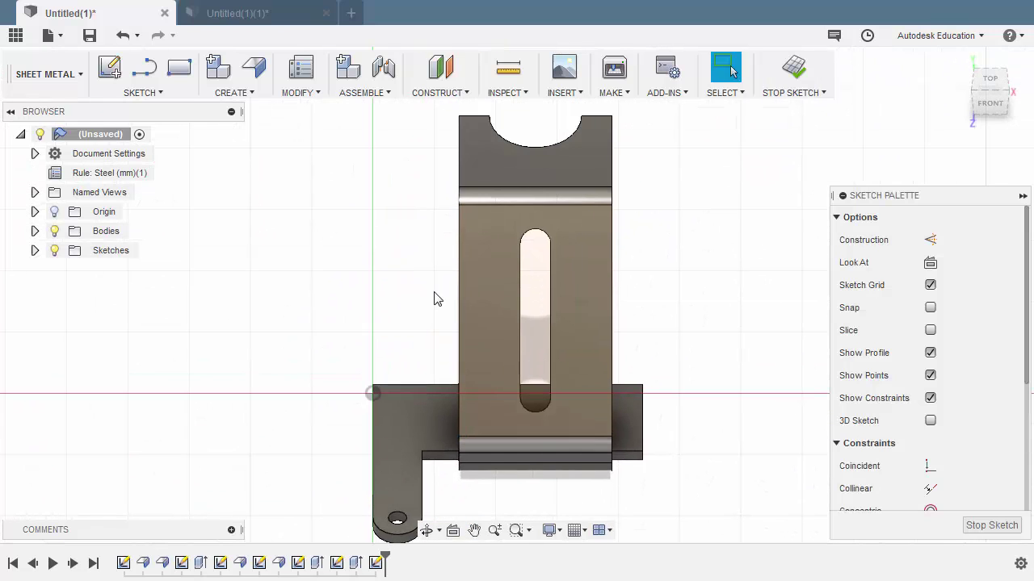
pyautogui.press('l')
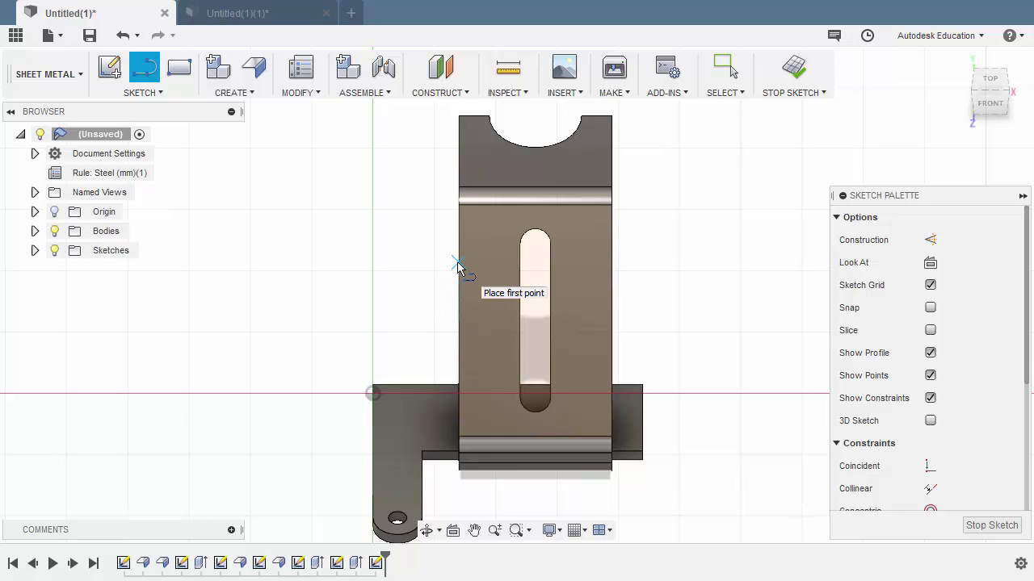
pyautogui.click(458, 262)
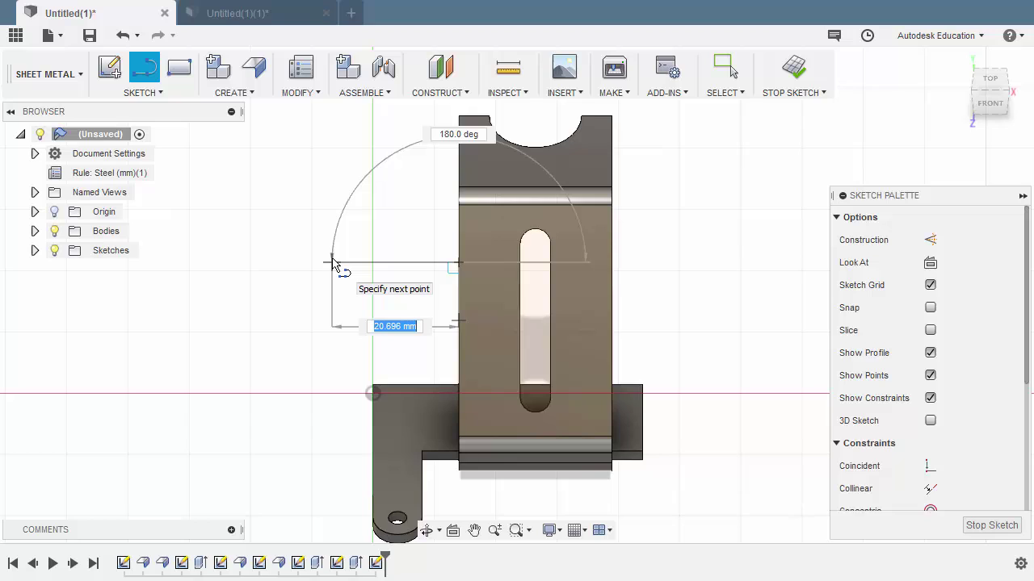
pyautogui.moveTo(332, 263); pyautogui.dragTo(332, 328)
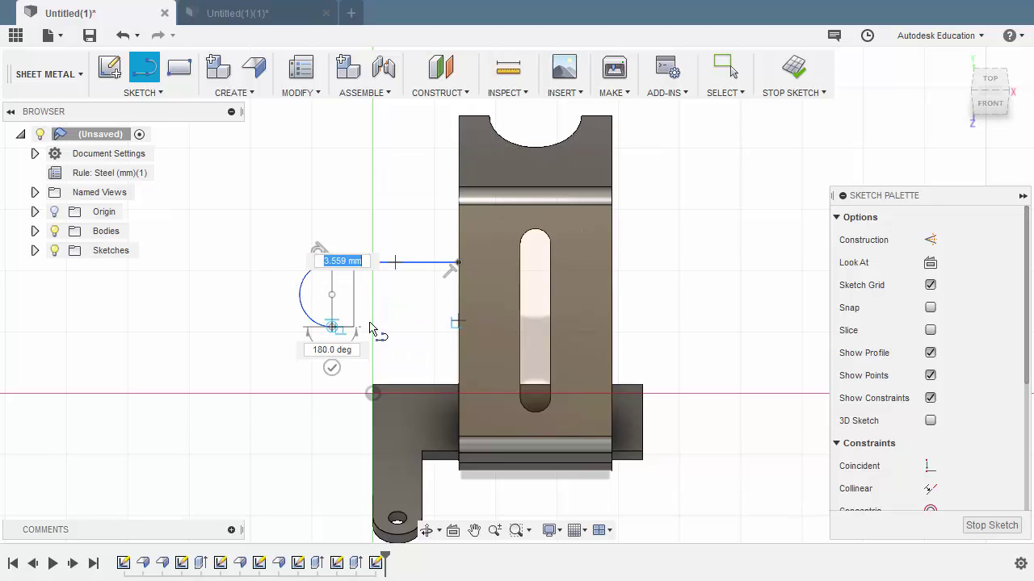
pyautogui.scroll(3, 457, 323)
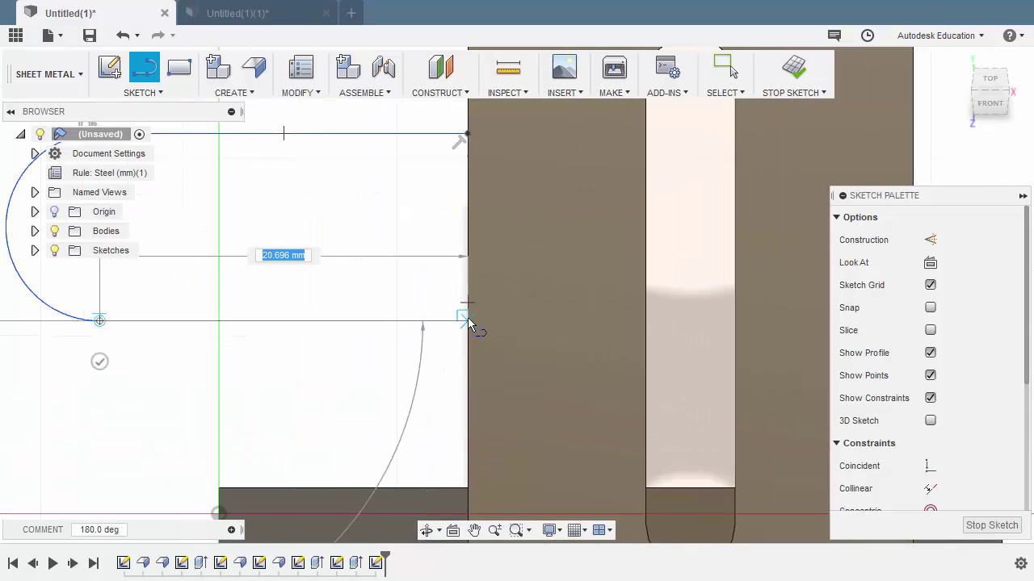
pyautogui.click(458, 322)
pyautogui.scroll(-1, 469, 323)
pyautogui.press('Escape')
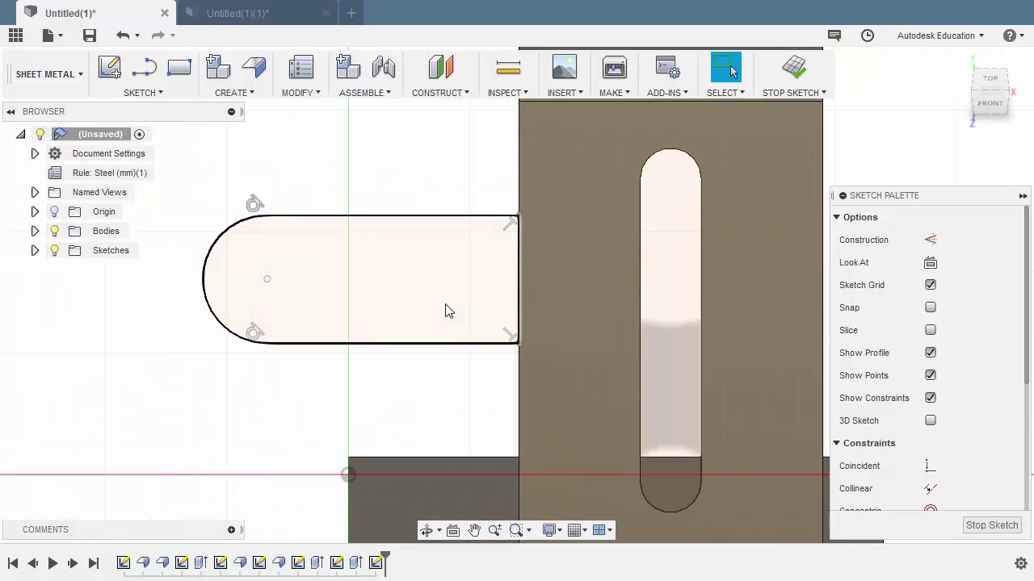
pyautogui.scroll(-2, 444, 310)
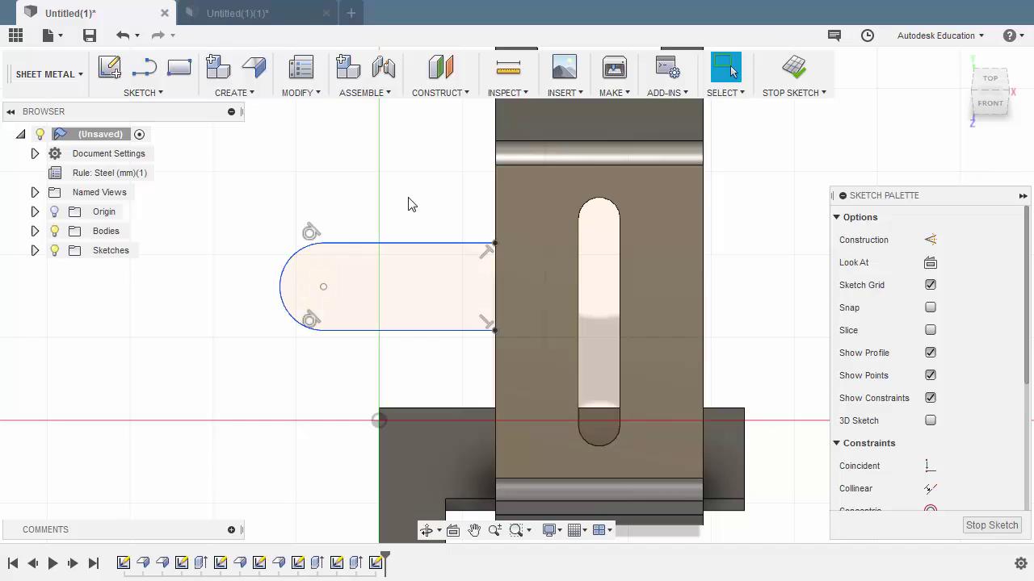
# Add a 5 mm diameter circle at the centre of the tab's end arc.
pyautogui.press('c')
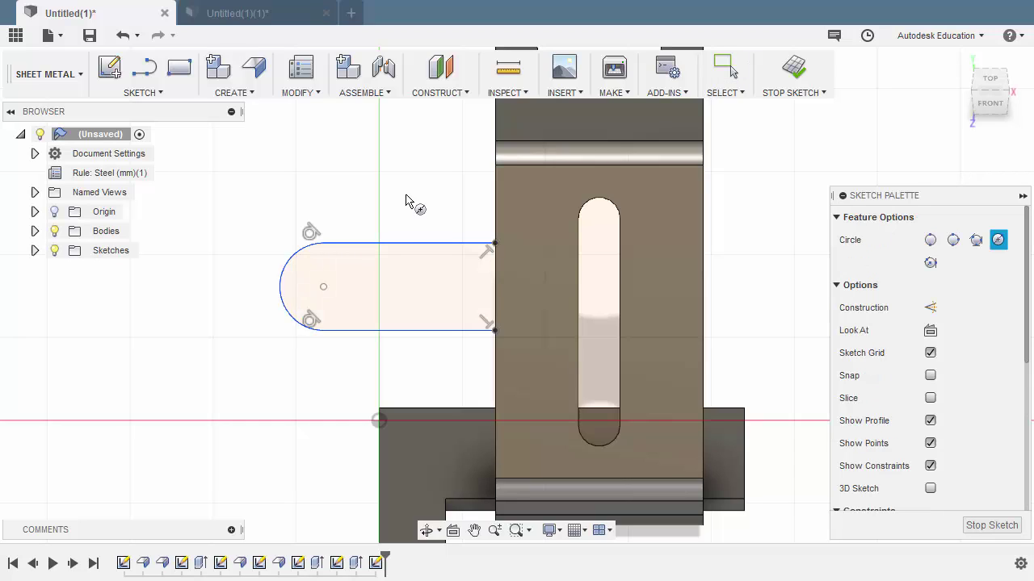
pyautogui.click(324, 287)
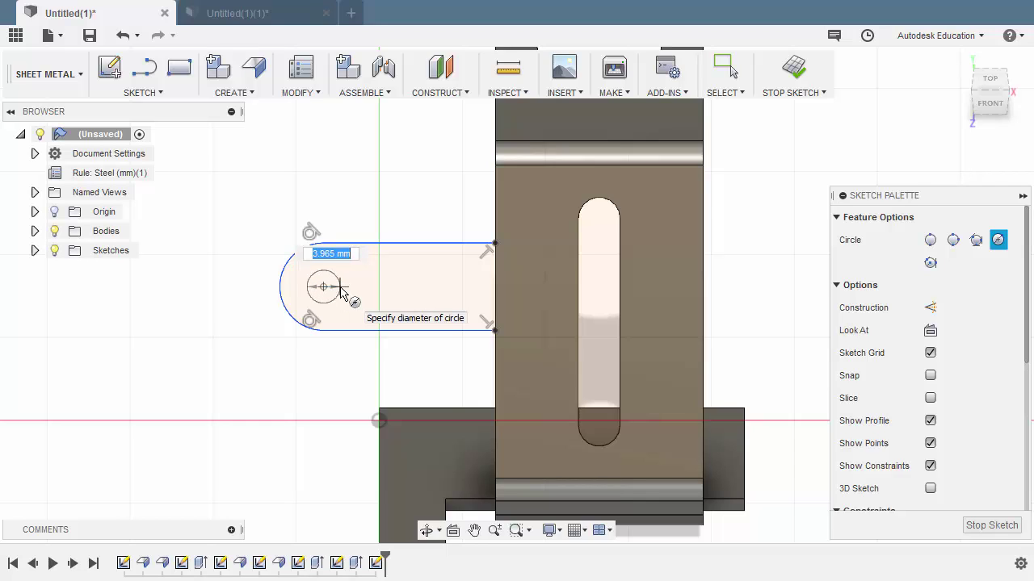
pyautogui.write('5')
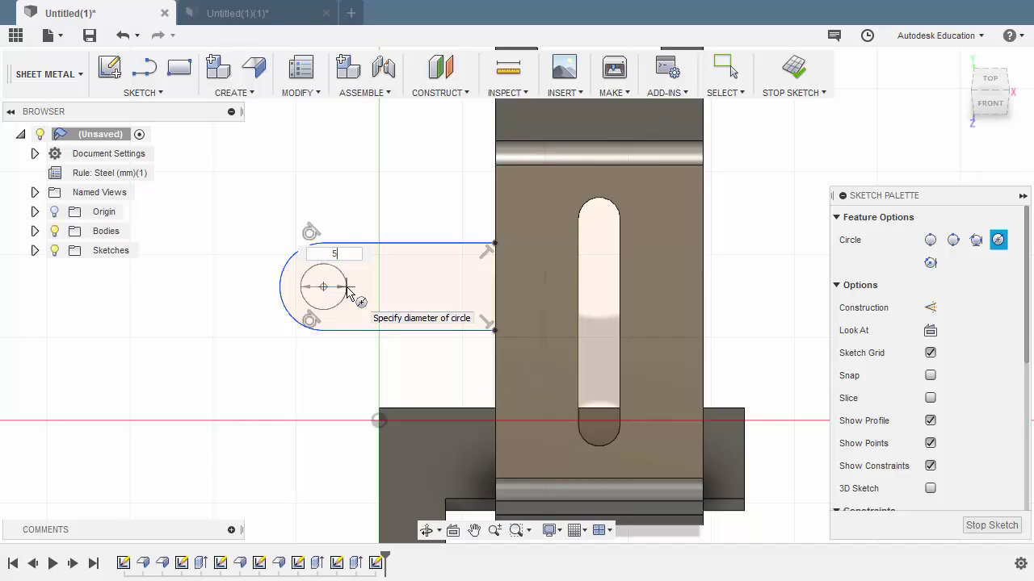
pyautogui.press('Tab')
pyautogui.press('Return')
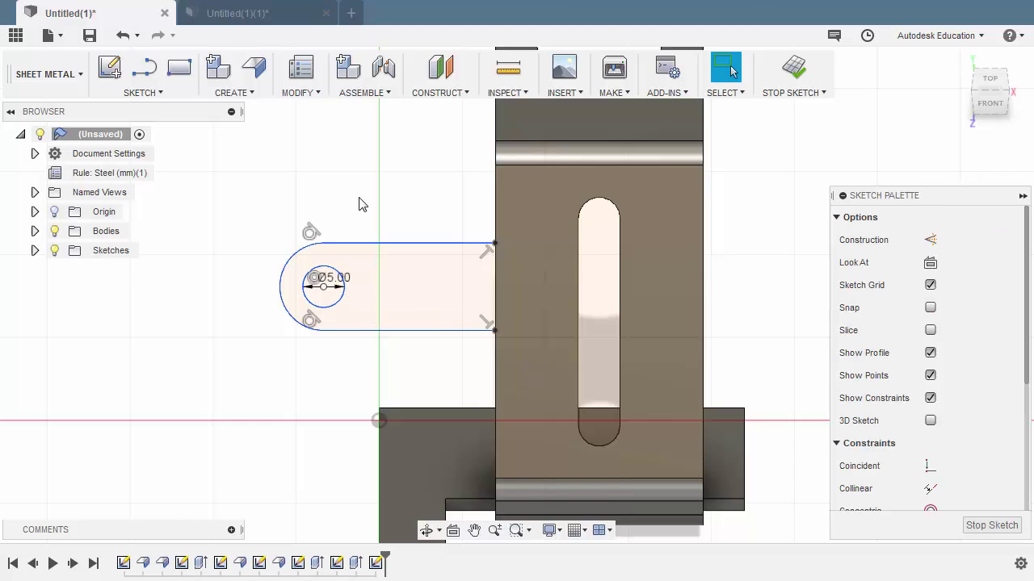
# Dimension the tab's end arc with a radius of 5 mm.
pyautogui.press('d')
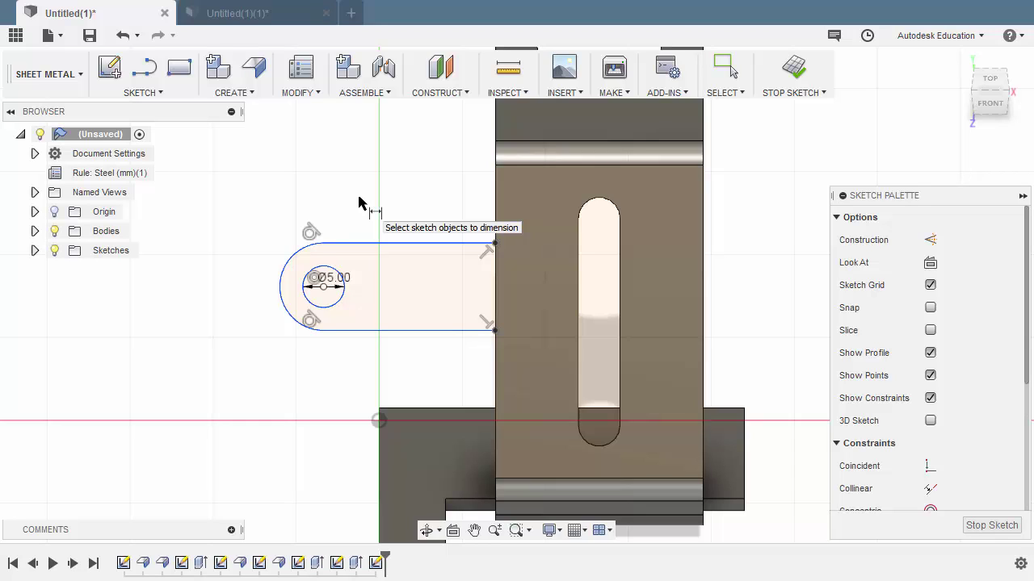
pyautogui.click(282, 277)
pyautogui.click(260, 206)
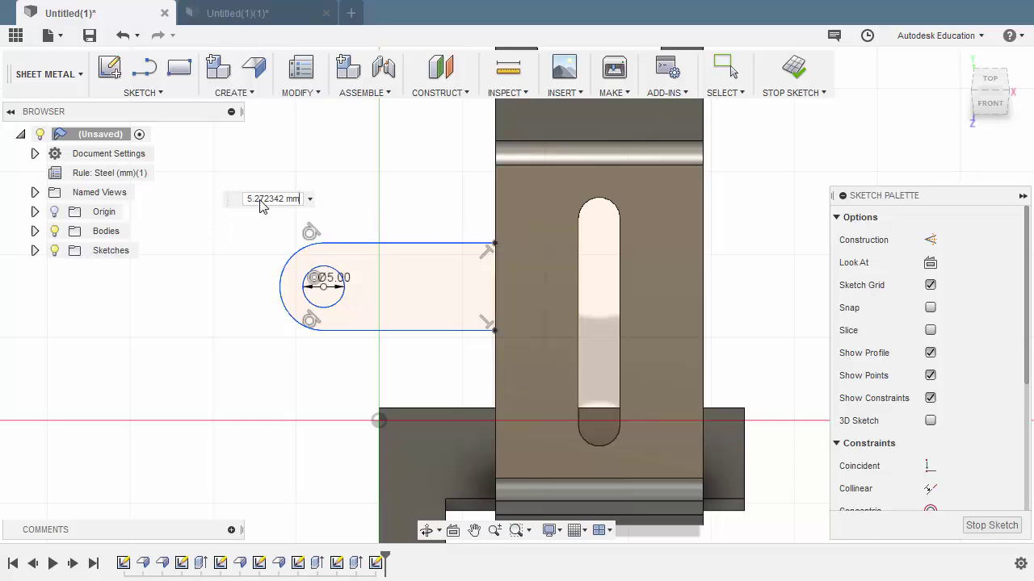
pyautogui.write('5')
pyautogui.press('Return')
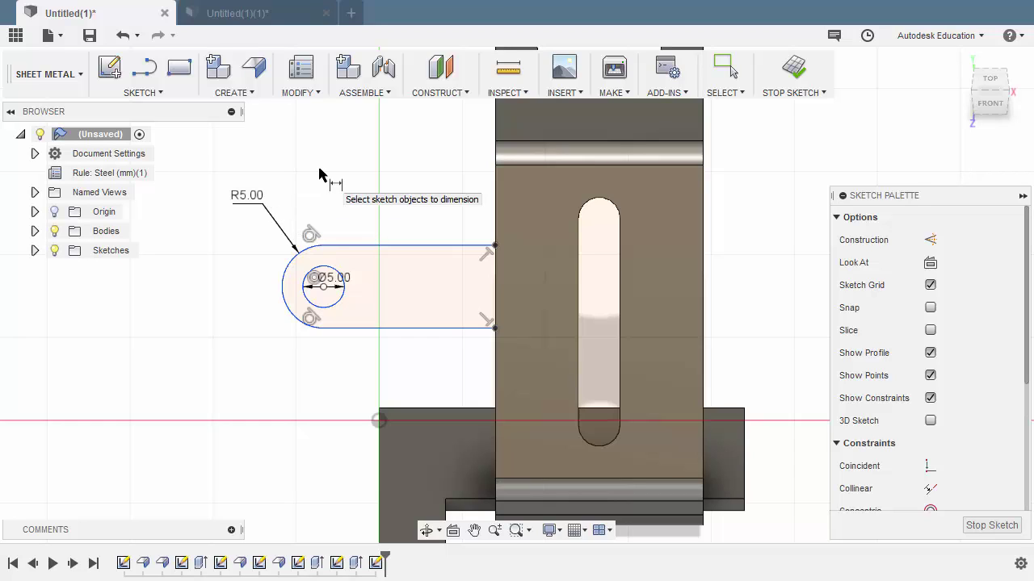
# Draw a line from the tab hole's centre to the midpoint of the slanted flange's long edge and constrain it horizontal.
pyautogui.press('l')
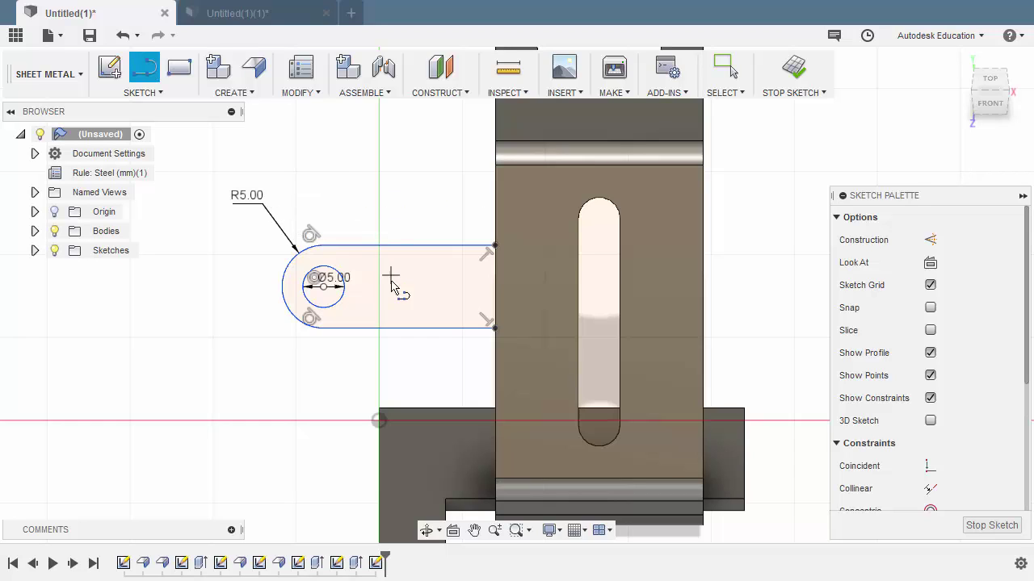
pyautogui.click(325, 288)
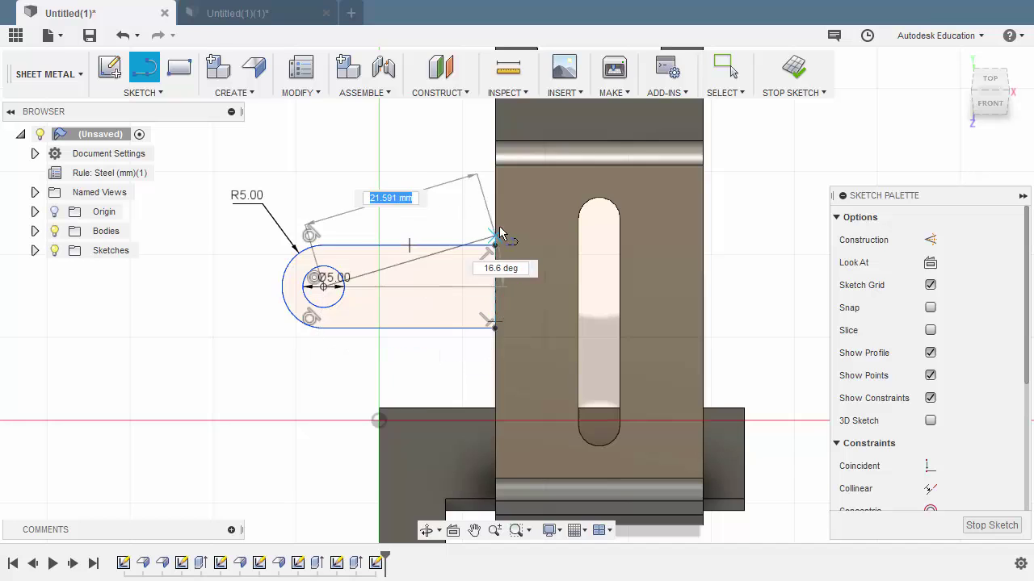
pyautogui.scroll(3, 495, 305)
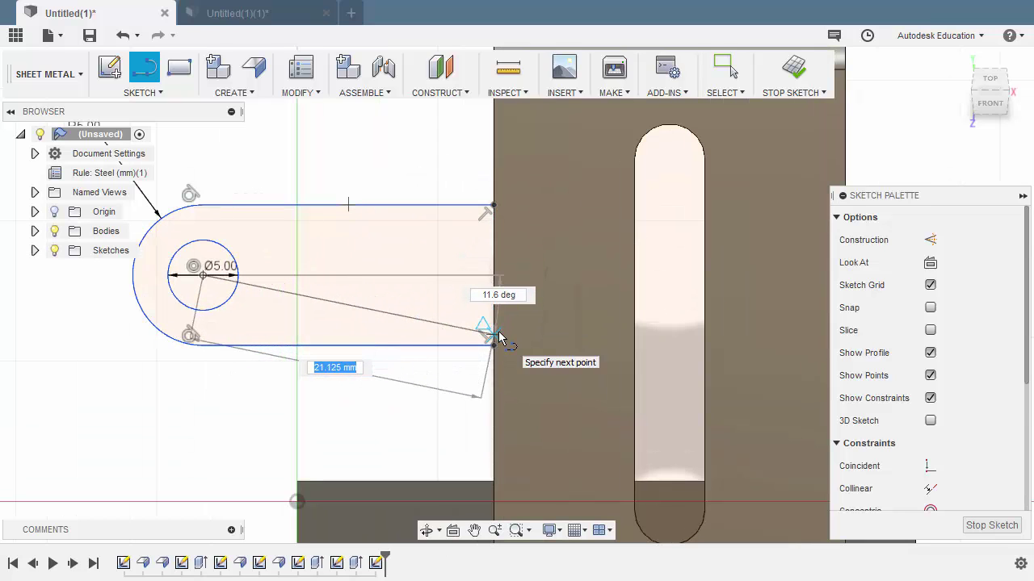
pyautogui.click(496, 341)
pyautogui.scroll(-2, 493, 270)
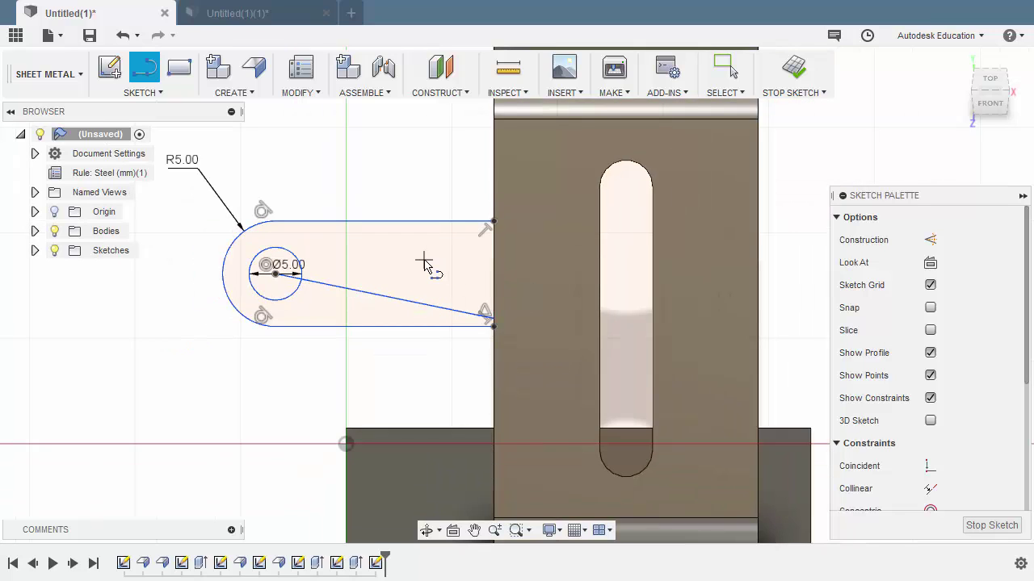
pyautogui.press('Escape')
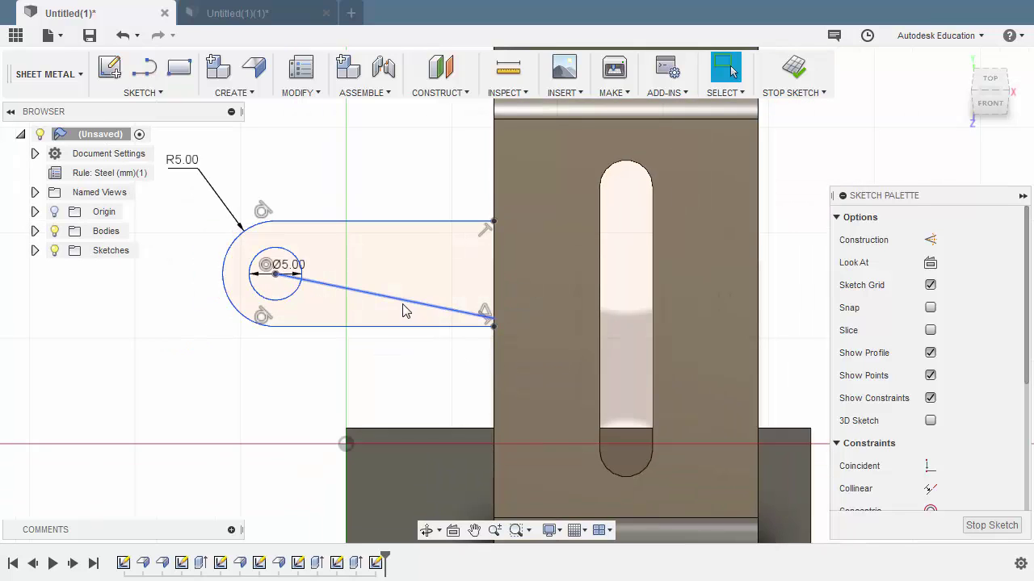
pyautogui.click(403, 306)
pyautogui.rightClick(404, 168)
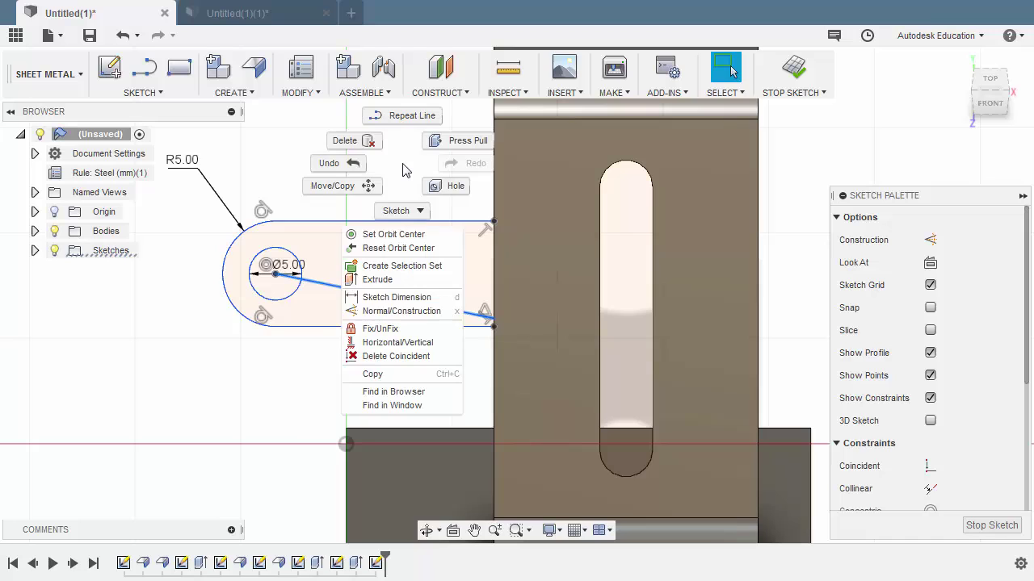
pyautogui.click(427, 342)
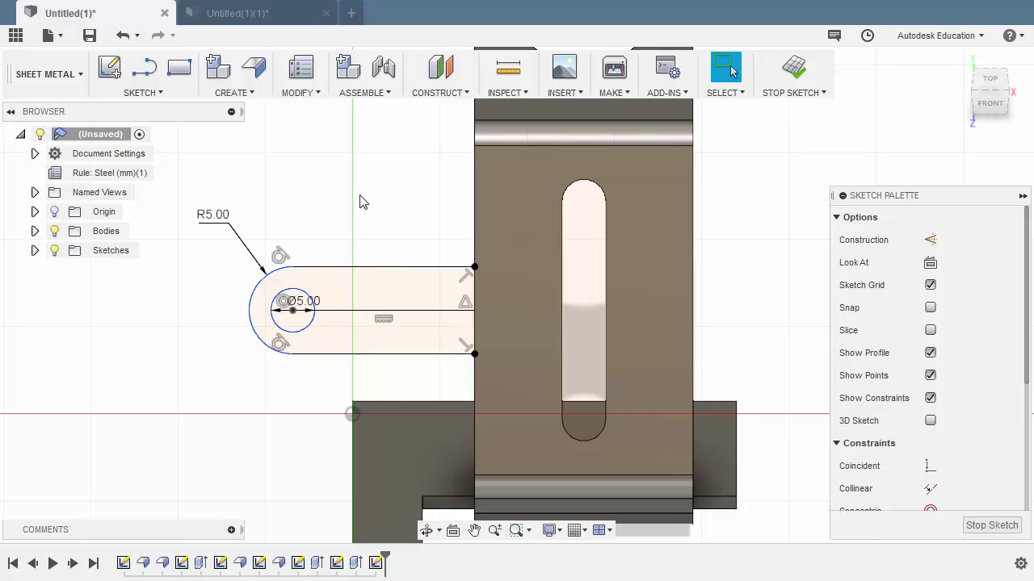
# Dimension the distance from the tab hole's centre to the slanted flange's edge as 10 mm.
pyautogui.press('d')
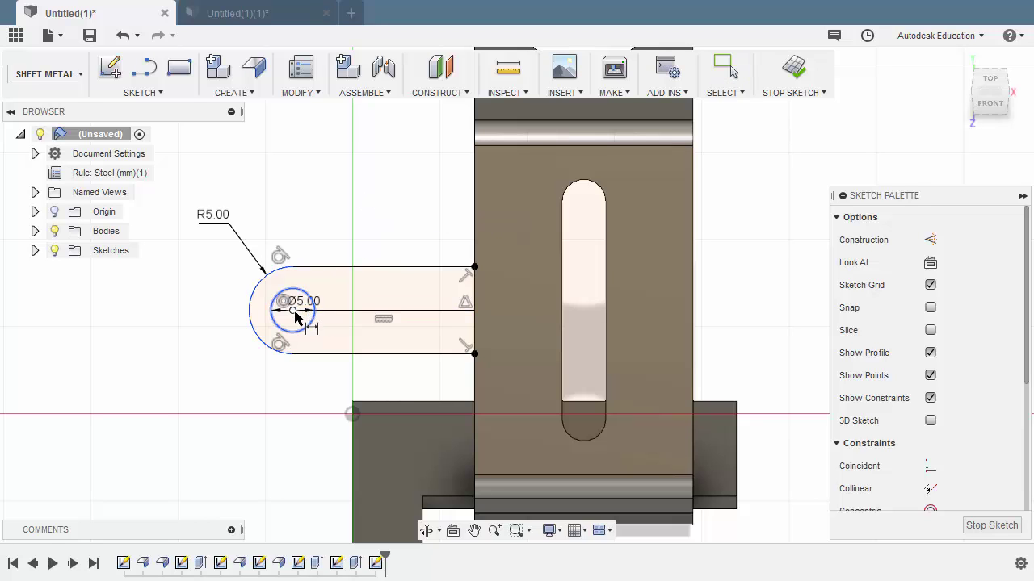
pyautogui.click(475, 232)
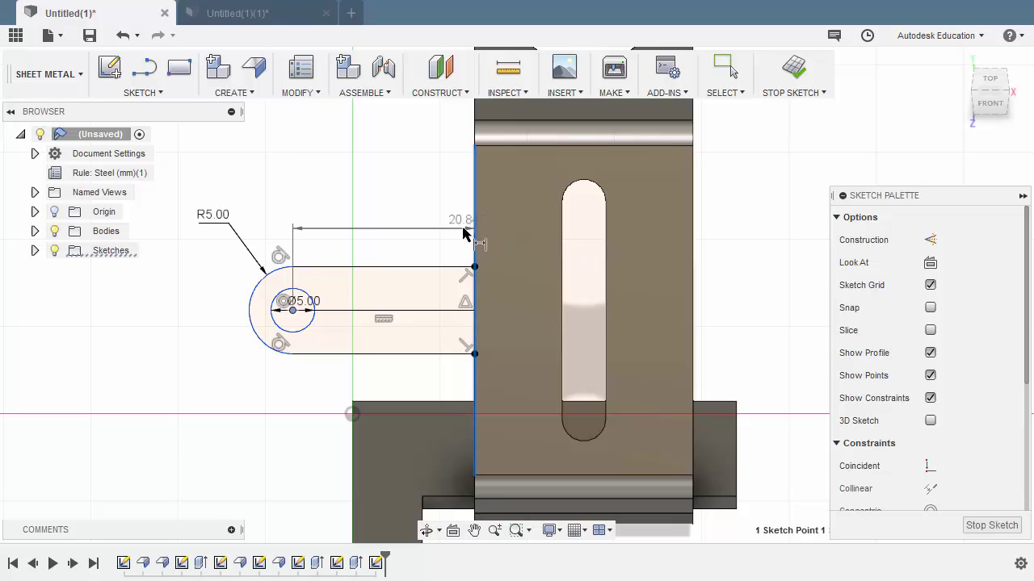
pyautogui.click(385, 209)
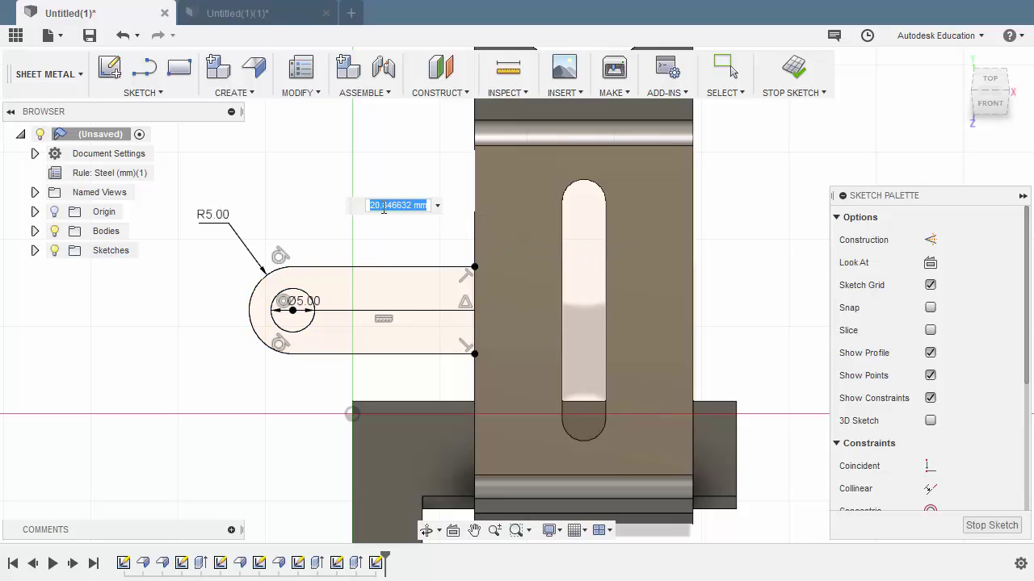
pyautogui.write('10')
pyautogui.press('Return')
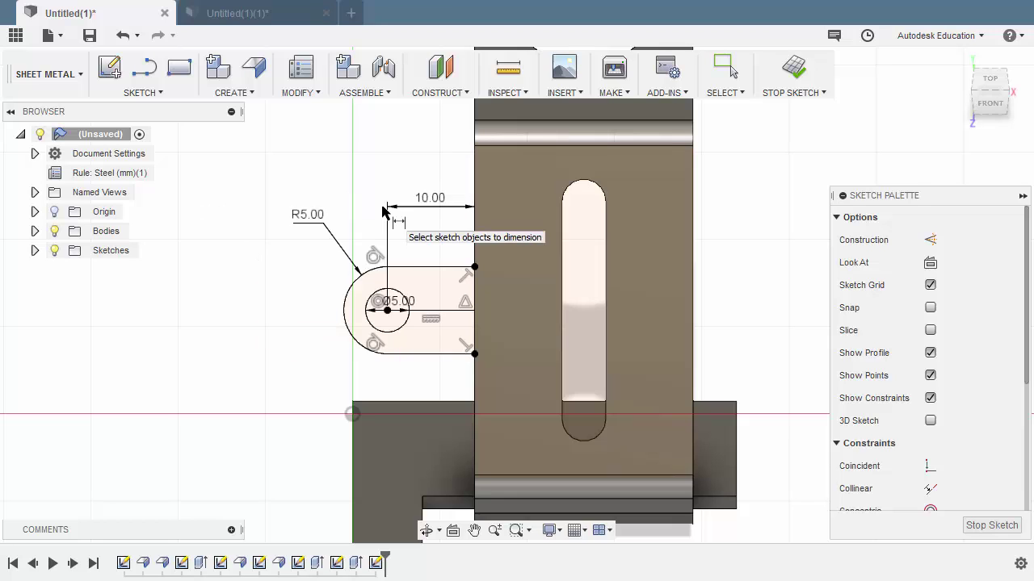
pyautogui.press('Escape')
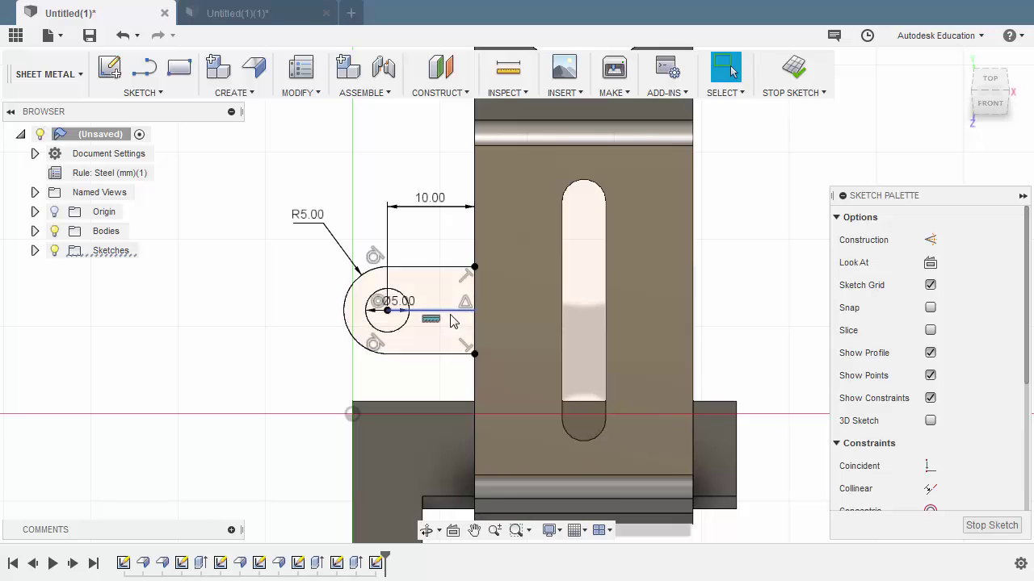
# Convert the tab's horizontal centreline to construction geometry and finish the sketch.
pyautogui.click(440, 311)
pyautogui.press('x')
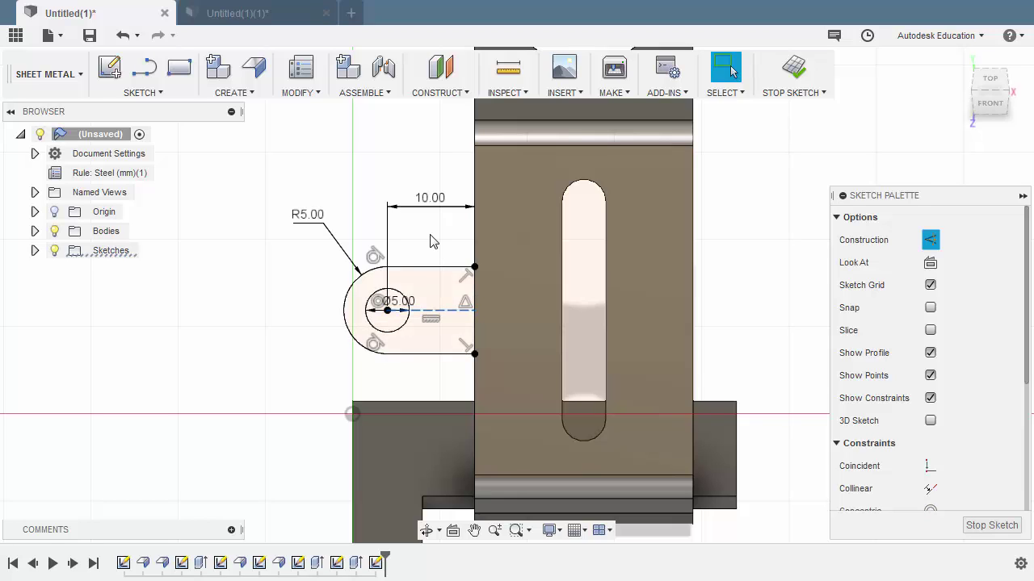
pyautogui.click(793, 69)
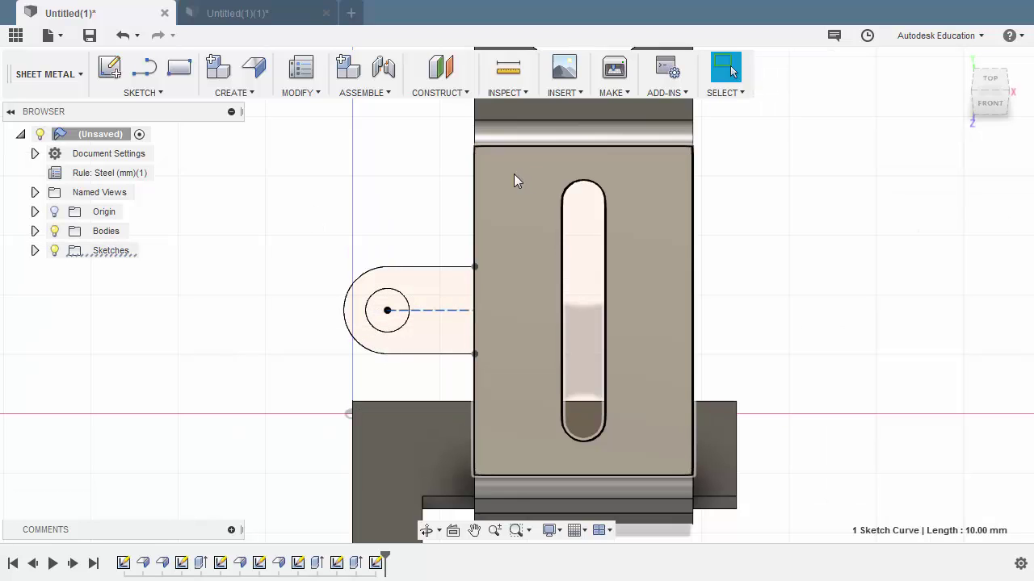
# Create a flange from the tab profile without its hole, with thickness on Side 2 and operation New Body.
pyautogui.click(255, 71)
pyautogui.click(421, 287)
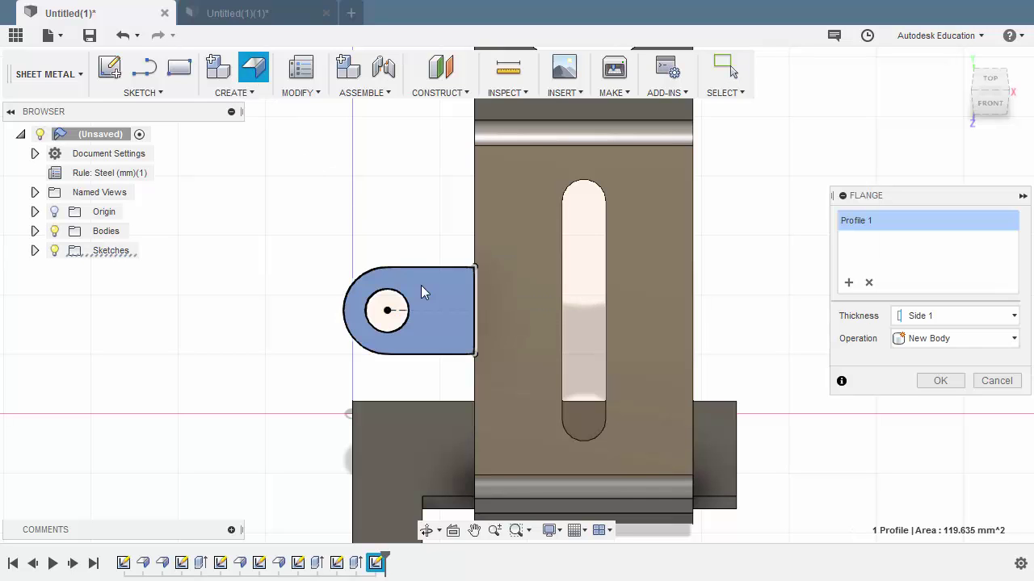
pyautogui.keyDown('shift'); pyautogui.moveTo(421, 287); pyautogui.dragTo(593, 269, button='middle'); pyautogui.keyUp('shift')
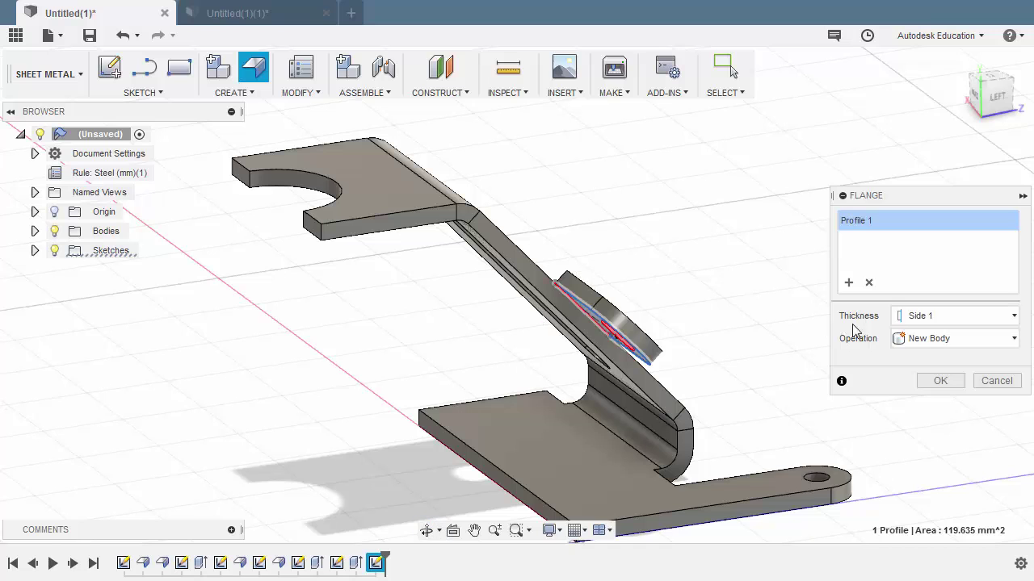
pyautogui.click(992, 321)
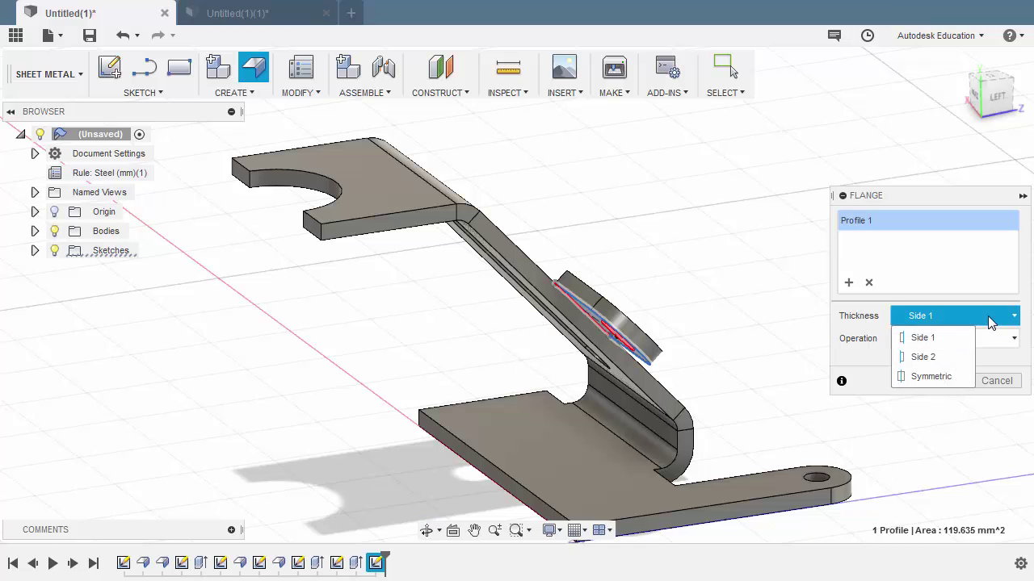
pyautogui.click(938, 353)
pyautogui.keyDown('shift'); pyautogui.moveTo(805, 379); pyautogui.dragTo(721, 382, button='middle'); pyautogui.keyUp('shift')
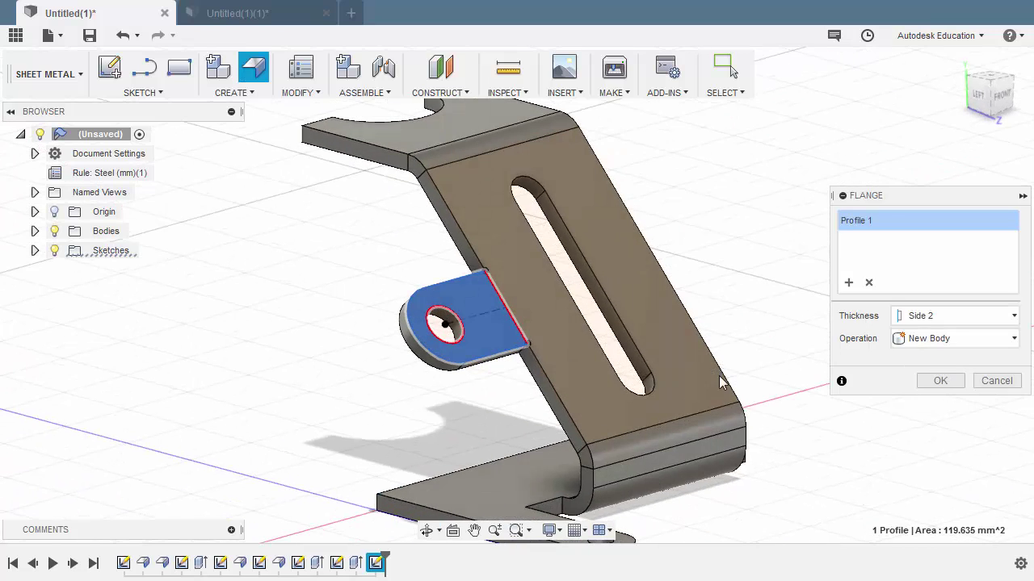
pyautogui.click(950, 383)
pyautogui.keyDown('shift'); pyautogui.moveTo(888, 390); pyautogui.dragTo(717, 330, button='middle'); pyautogui.keyUp('shift')
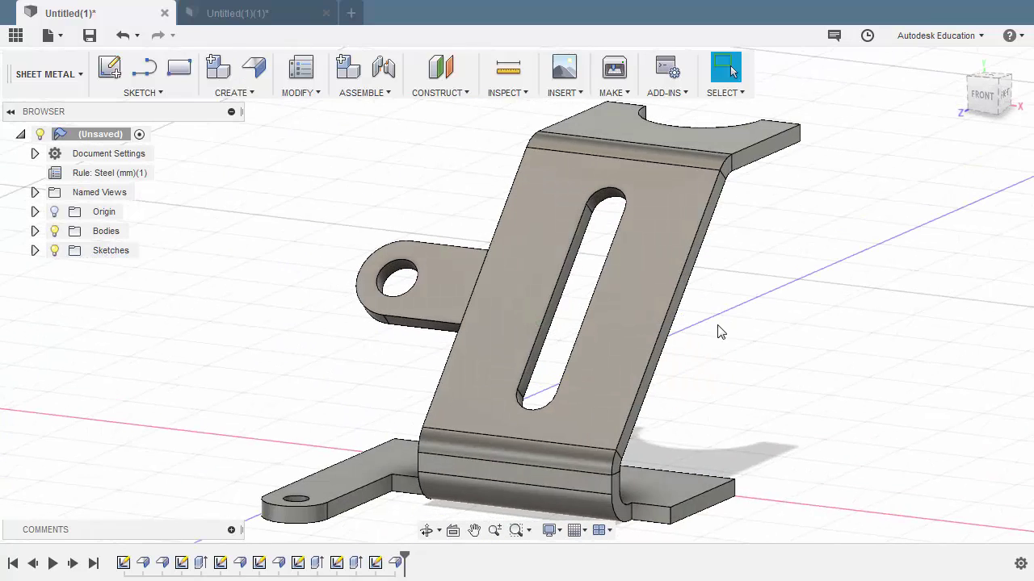
pyautogui.click(958, 61)
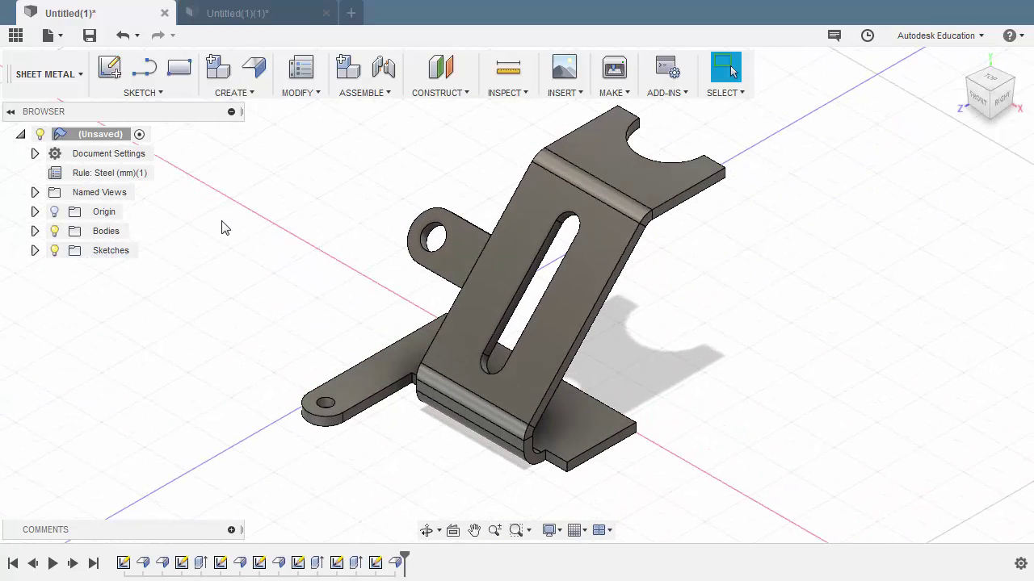
# Switch to the Model workspace and combine the bracket body with the side tab body using the Join operation.
pyautogui.click(34, 232)
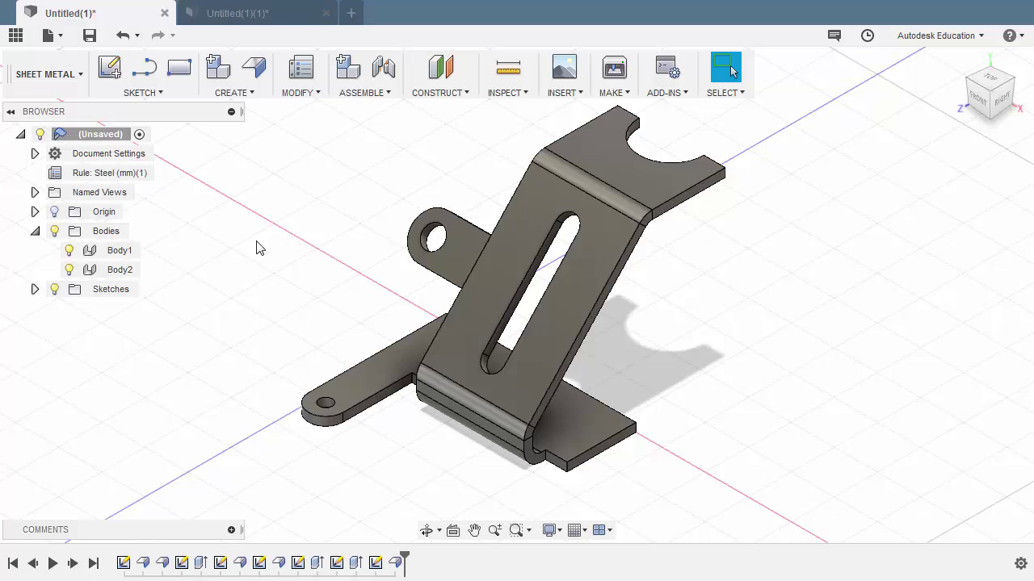
pyautogui.click(47, 74)
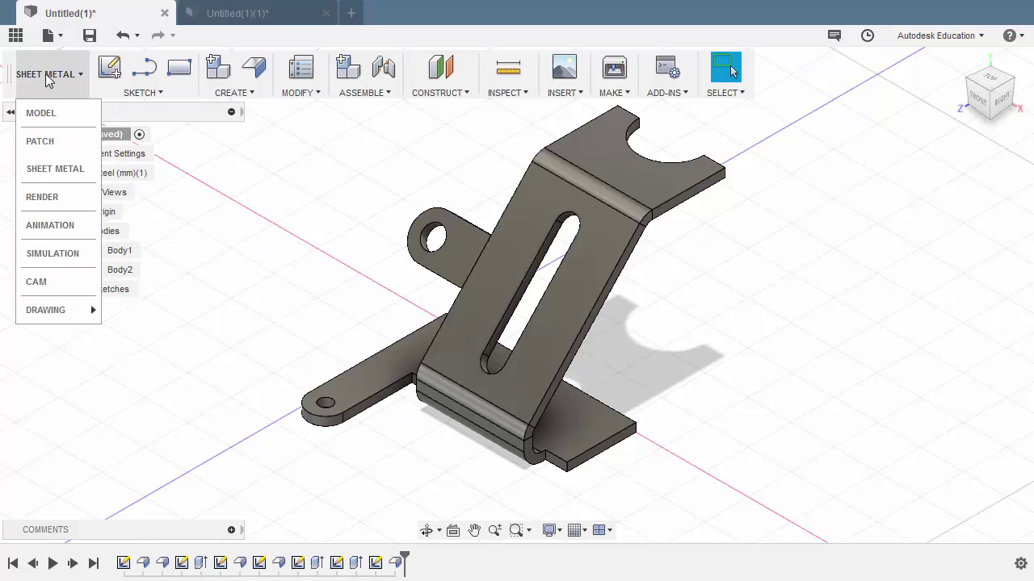
pyautogui.click(46, 115)
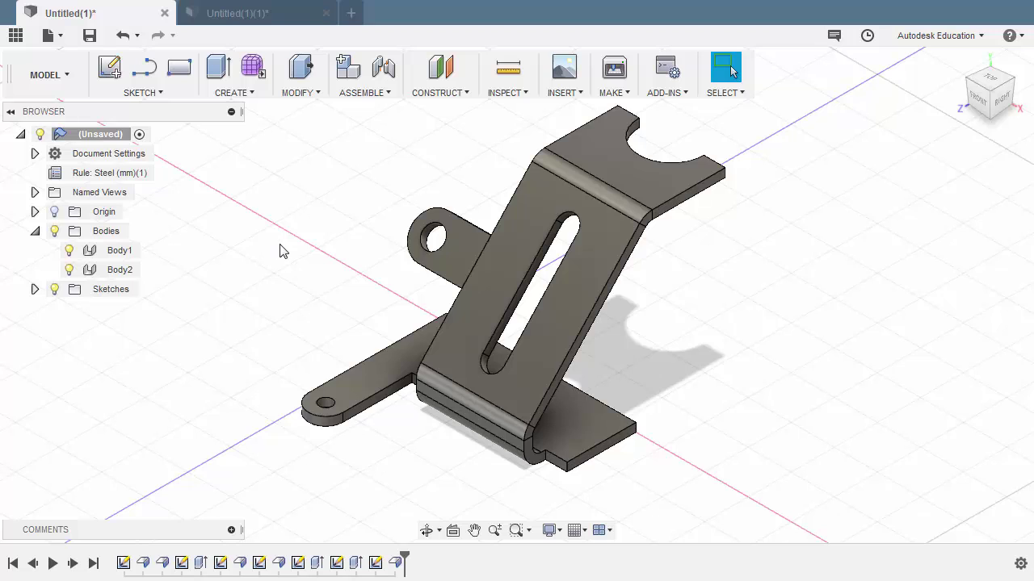
pyautogui.press('s')
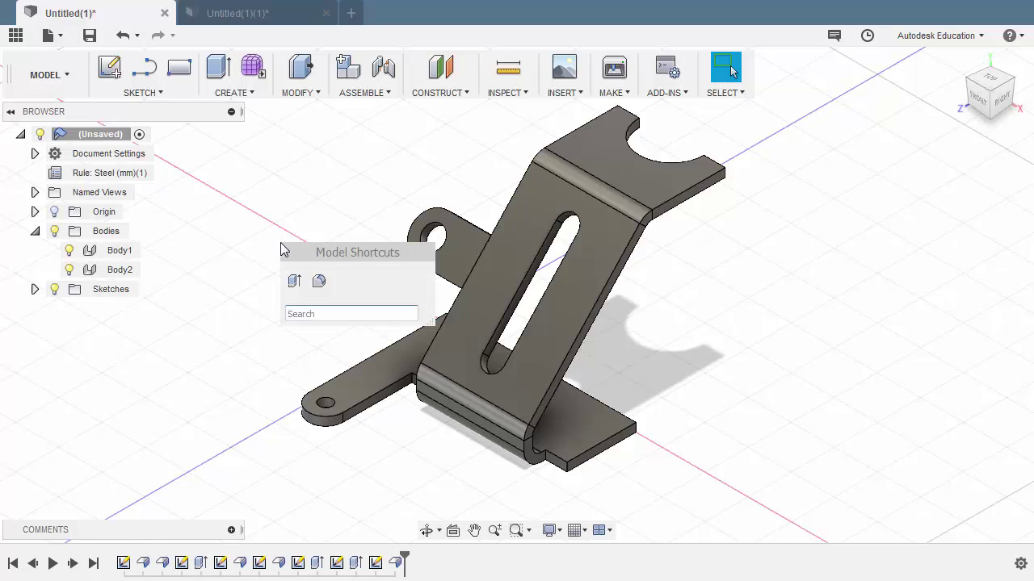
pyautogui.write('com')
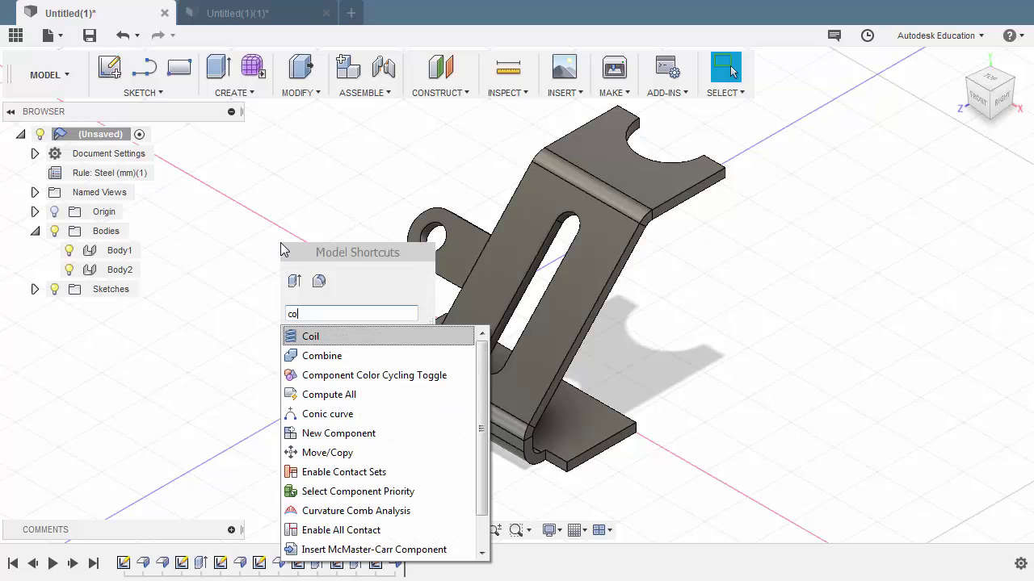
pyautogui.click(321, 335)
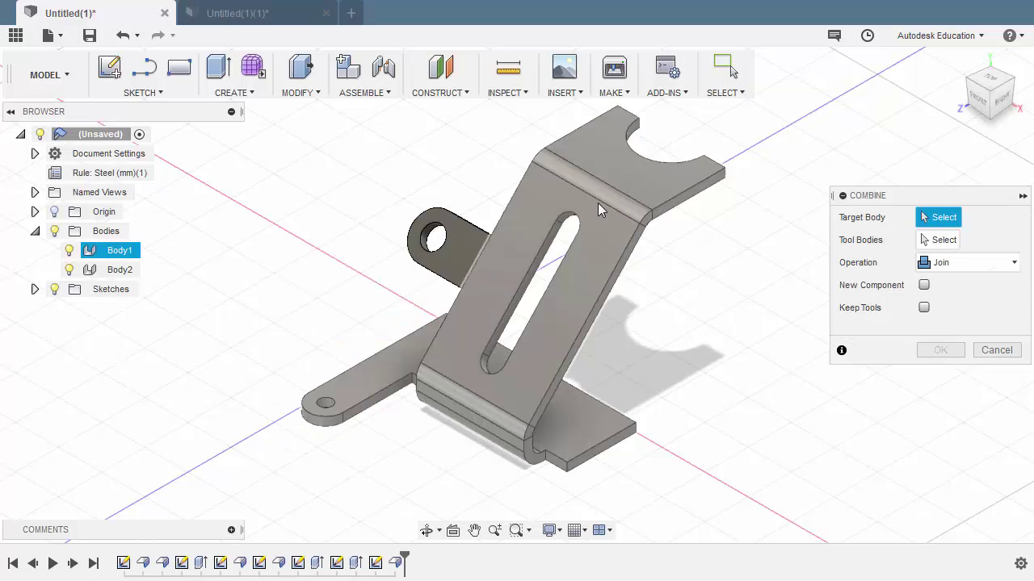
pyautogui.click(598, 203)
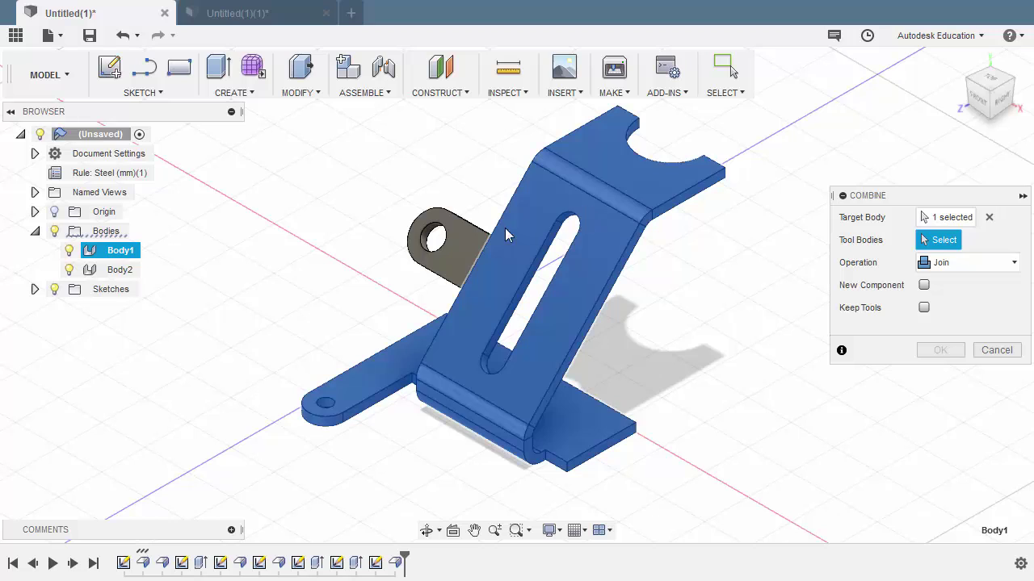
pyautogui.click(467, 233)
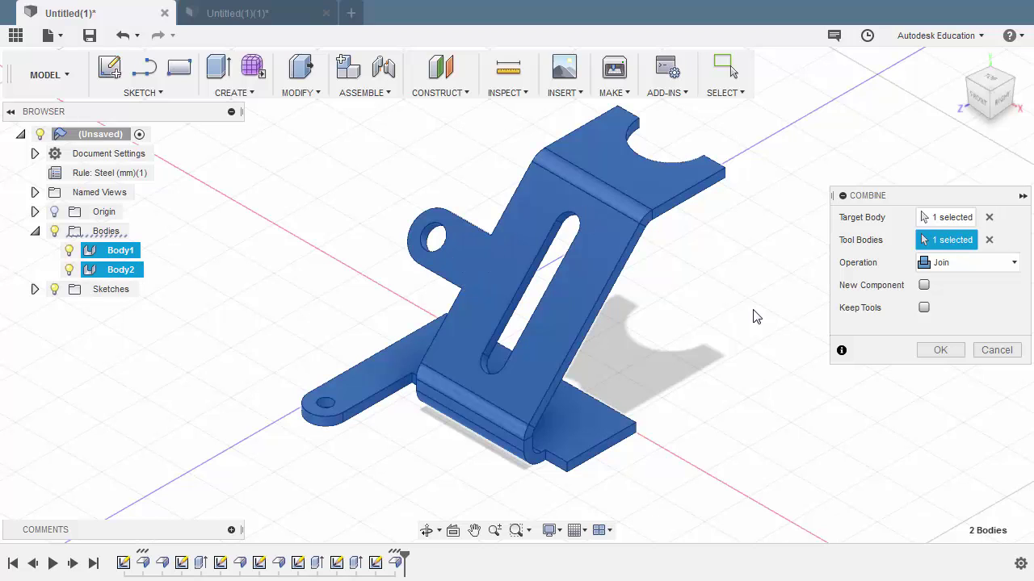
pyautogui.click(940, 350)
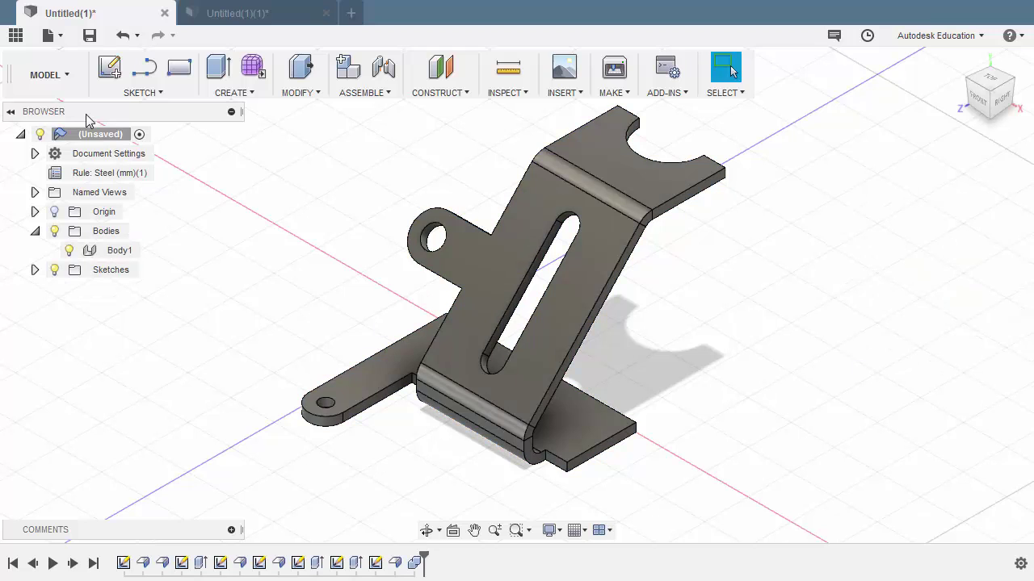
# Switch to the Sheet Metal workspace and start a fillet on the two outer corner edges of the upper notched flange.
pyautogui.click(48, 75)
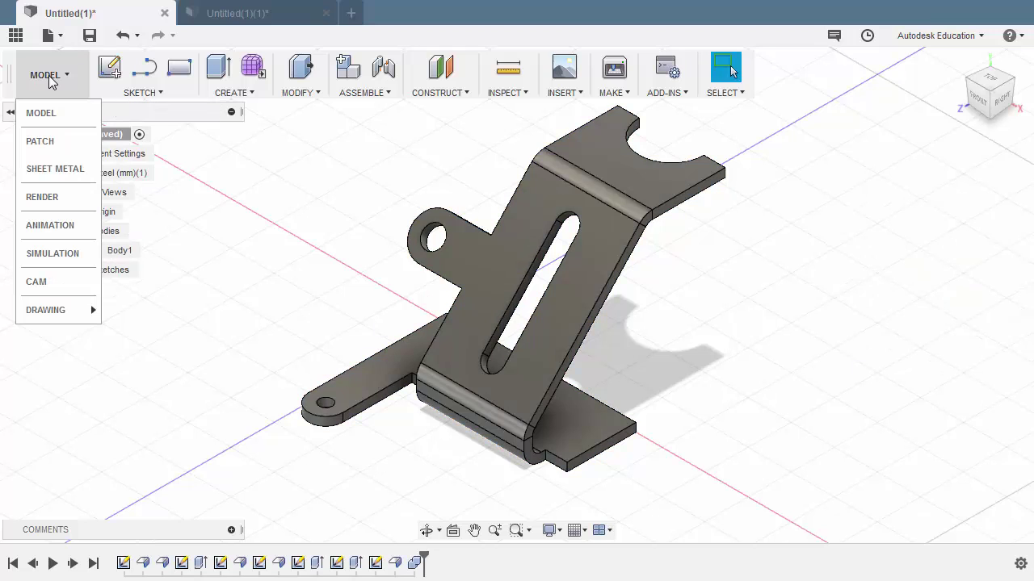
pyautogui.click(55, 169)
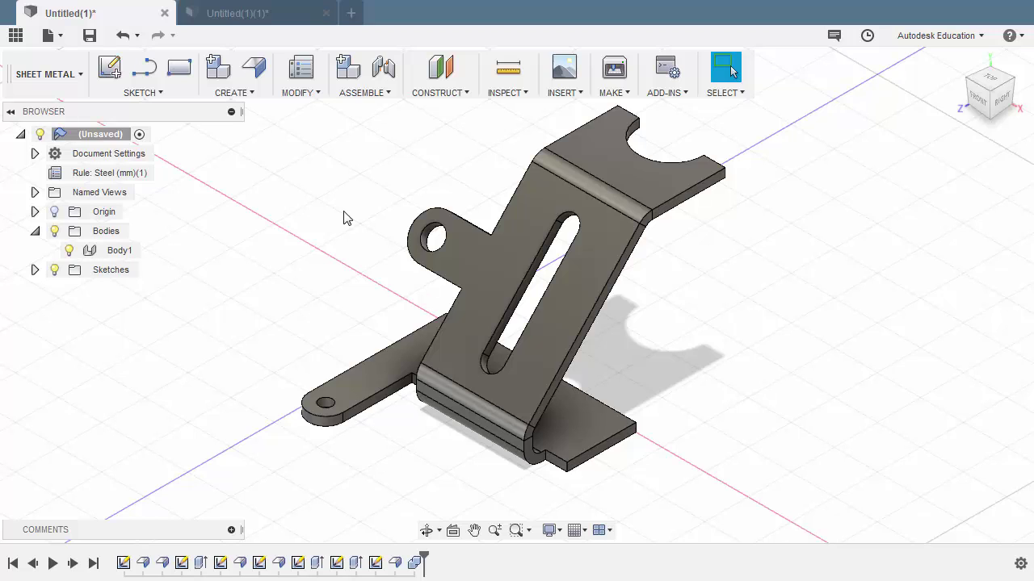
pyautogui.press('f')
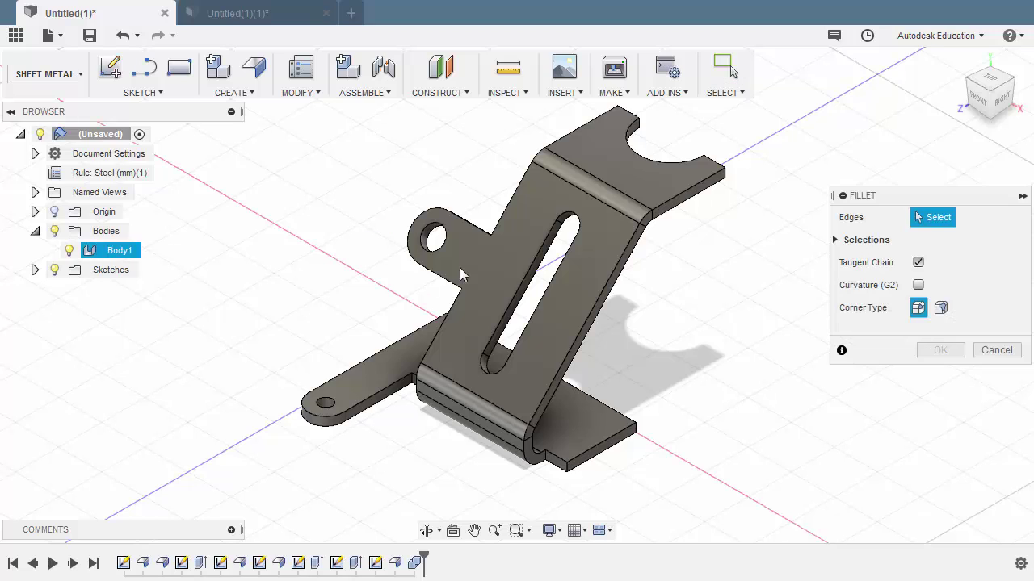
pyautogui.keyDown('shift'); pyautogui.moveTo(459, 267); pyautogui.dragTo(678, 326, button='middle'); pyautogui.keyUp('shift')
pyautogui.scroll(3, 678, 325)
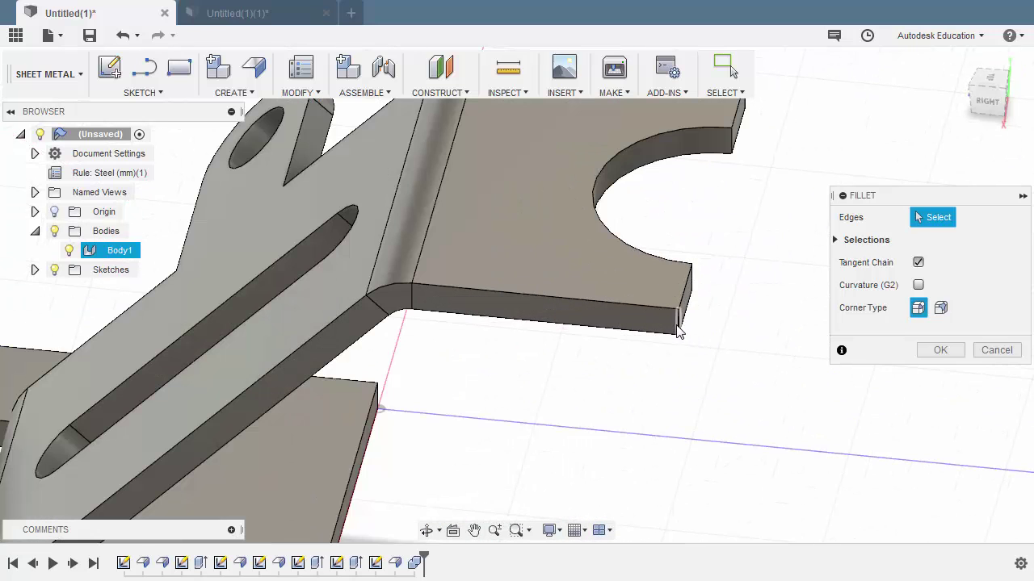
pyautogui.click(677, 328)
pyautogui.keyDown('shift'); pyautogui.moveTo(734, 194); pyautogui.dragTo(687, 208, button='middle'); pyautogui.keyUp('shift')
pyautogui.click(776, 126)
# Add the bottom flange's two end corners, its far back corner and the inner corner beside the long arm to the fillet selection.
pyautogui.scroll(3, 632, 288)
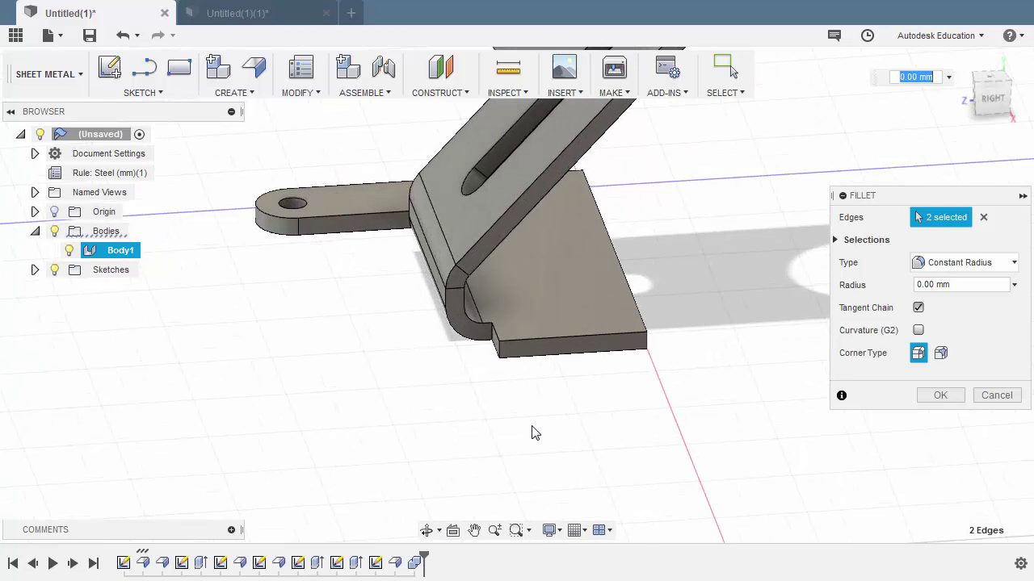
pyautogui.click(501, 351)
pyautogui.scroll(2, 611, 357)
pyautogui.click(664, 343)
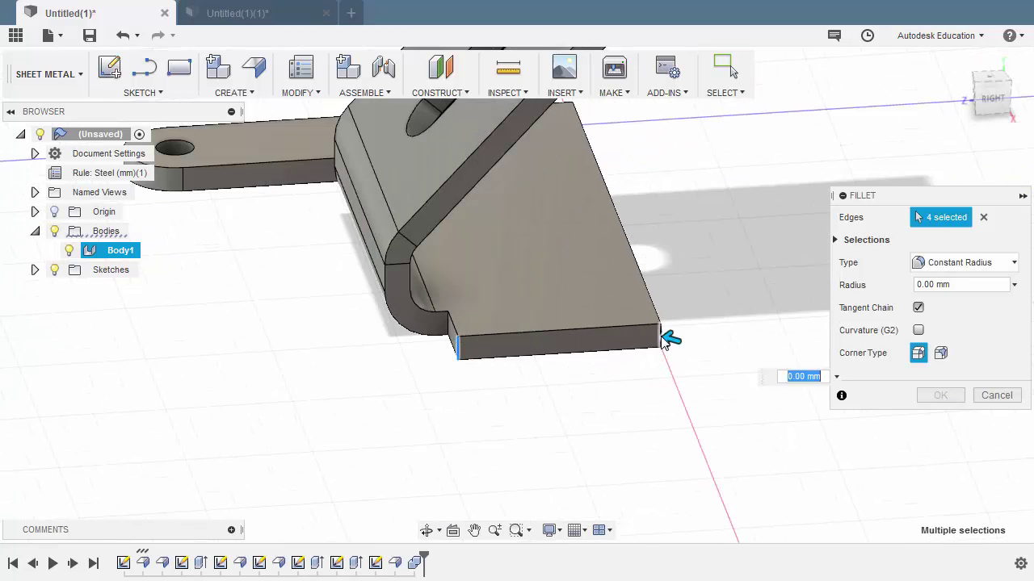
pyautogui.keyDown('shift'); pyautogui.moveTo(669, 336); pyautogui.dragTo(382, 363, button='middle'); pyautogui.keyUp('shift')
pyautogui.click(577, 317)
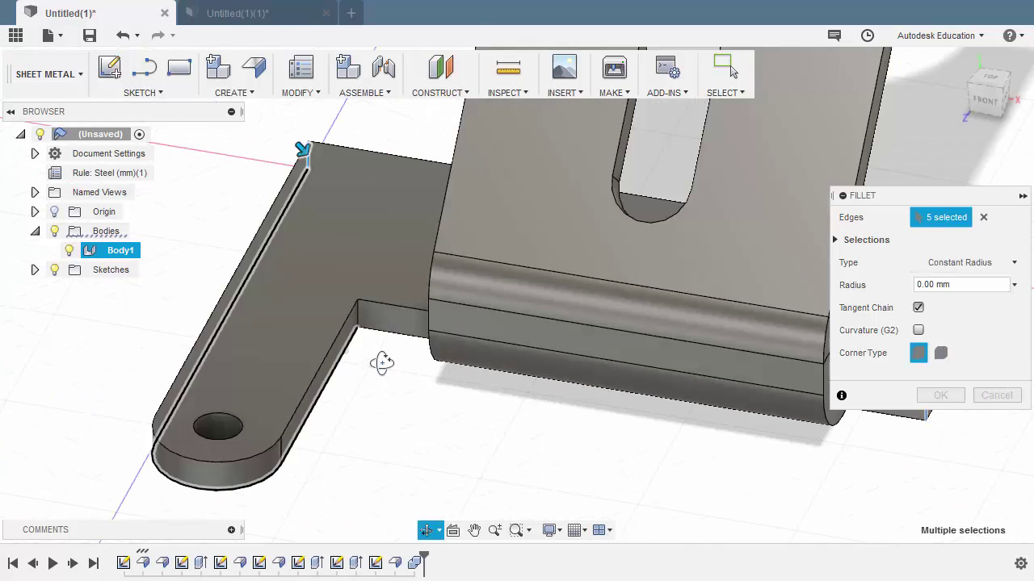
pyautogui.click(361, 322)
# Set the fillet radius to 2.5 mm for all the selected corner edges and apply it.
pyautogui.scroll(-5, 367, 323)
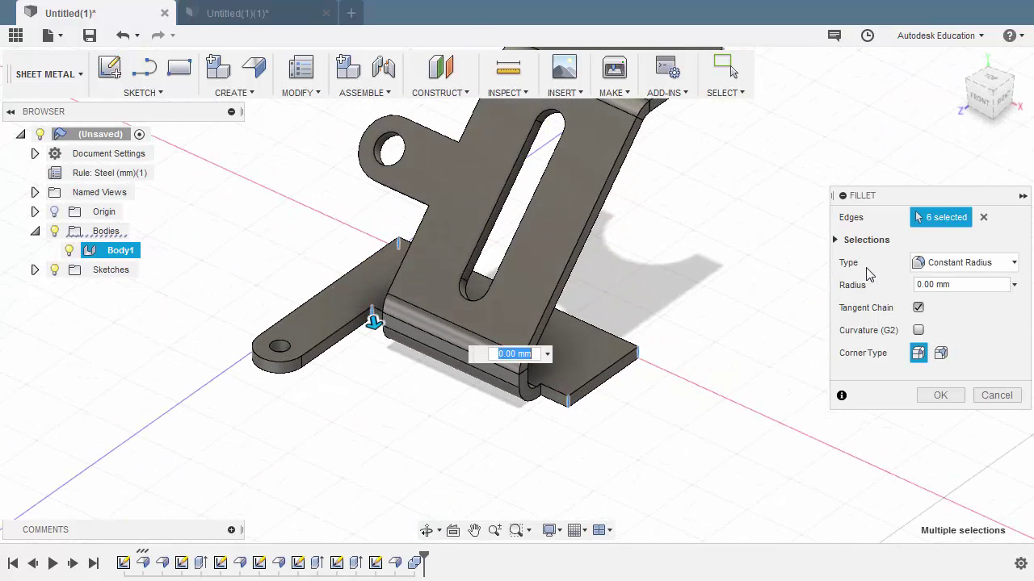
pyautogui.write('2.5')
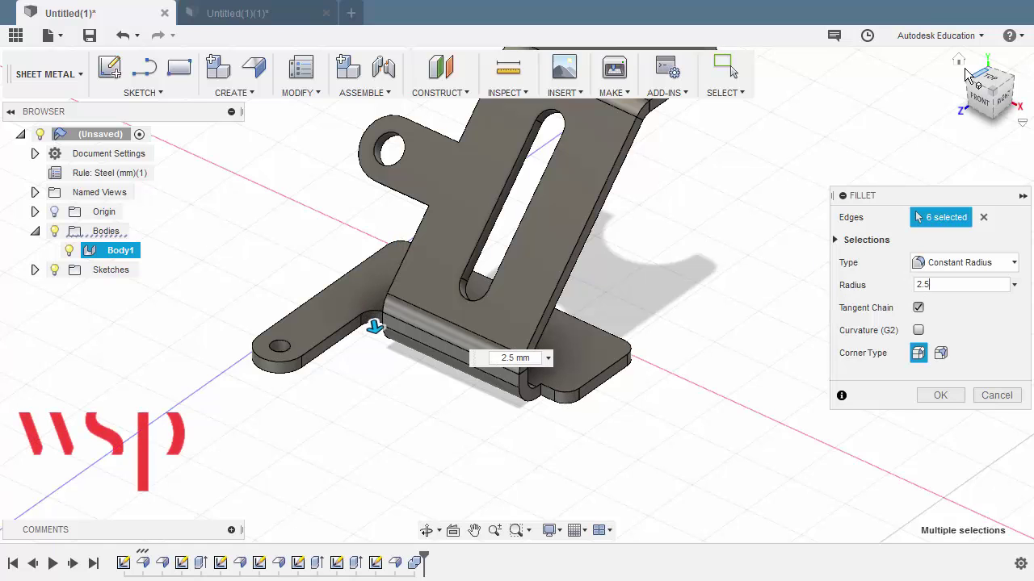
pyautogui.moveTo(977, 76); pyautogui.dragTo(949, 191)
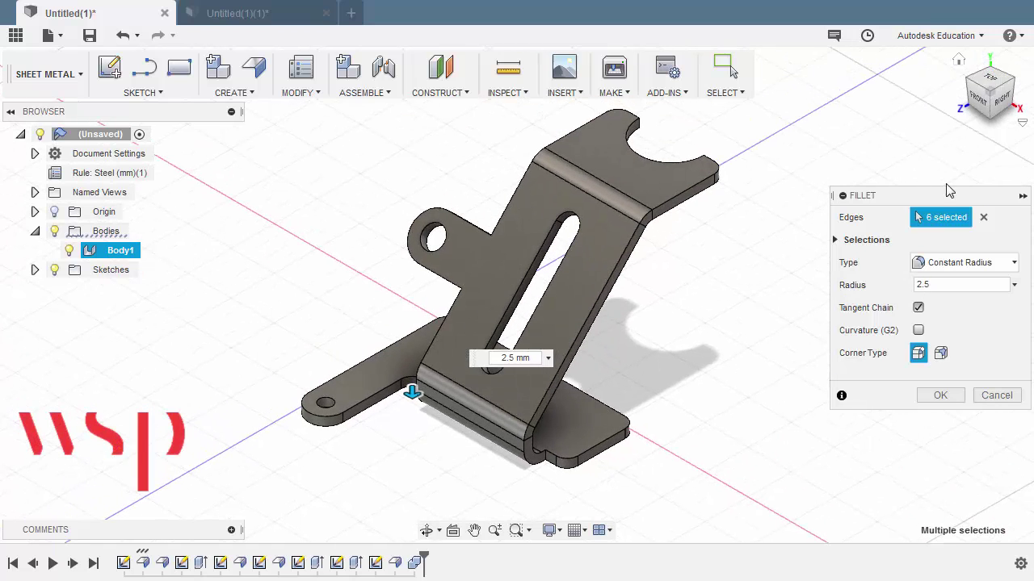
pyautogui.click(940, 395)
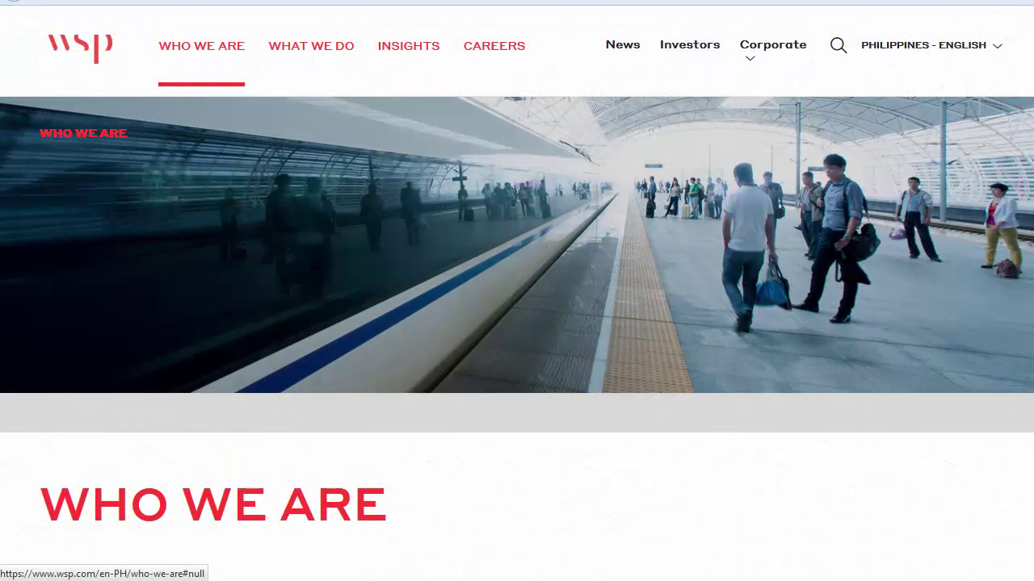
# Switch to the WSP website in the browser, look through the Who We Are page and open the What We Do section.
pyautogui.scroll(-3, 759, 511)
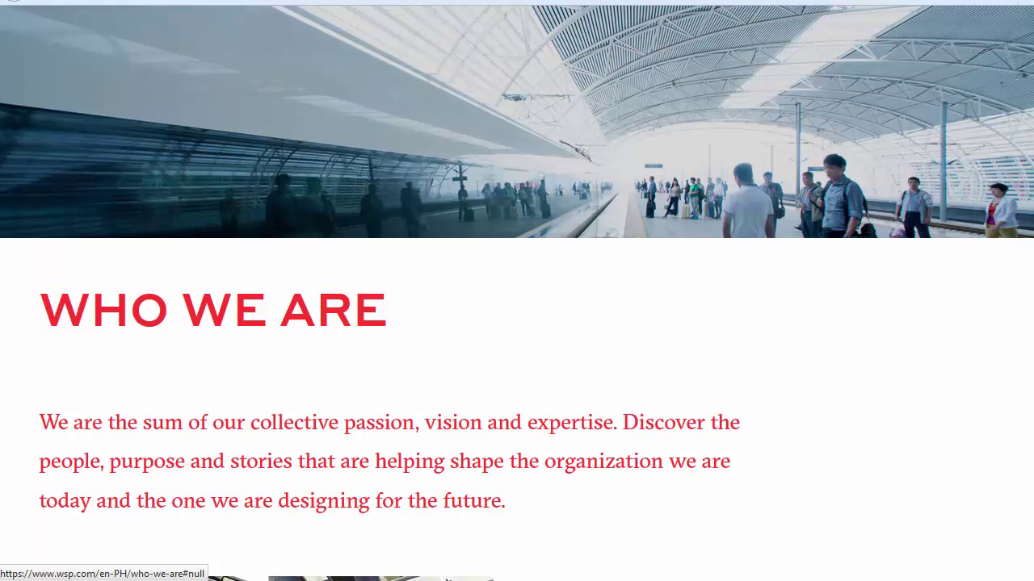
pyautogui.scroll(-6, 896, 371)
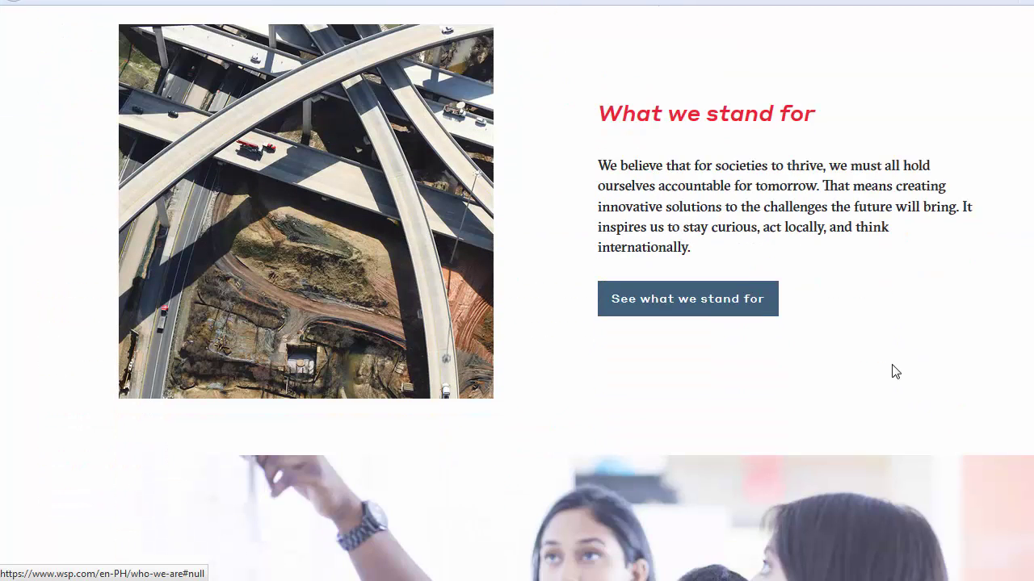
pyautogui.scroll(-10, 894, 371)
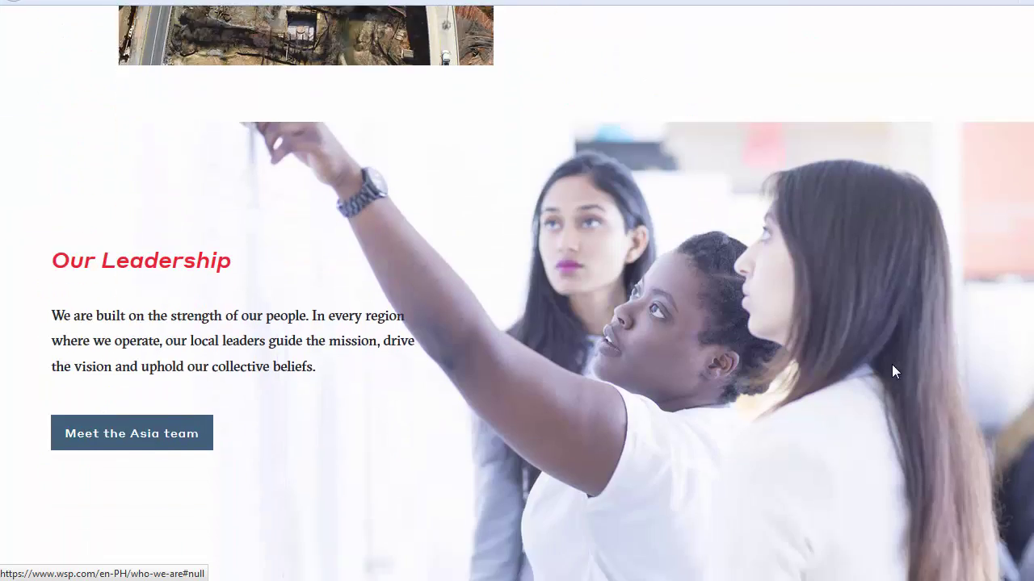
pyautogui.scroll(-12, 894, 371)
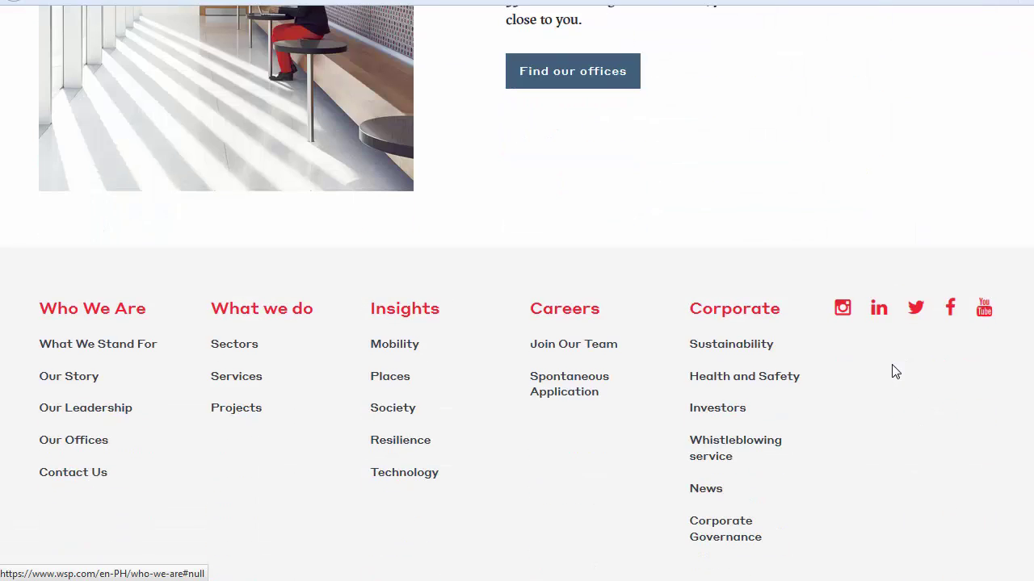
pyautogui.press('Home')
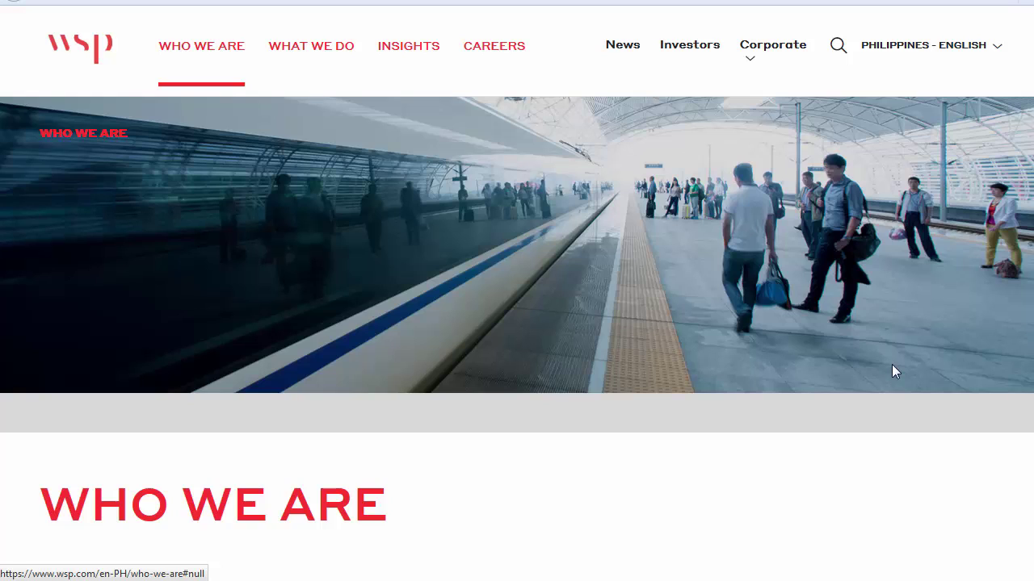
pyautogui.click(323, 48)
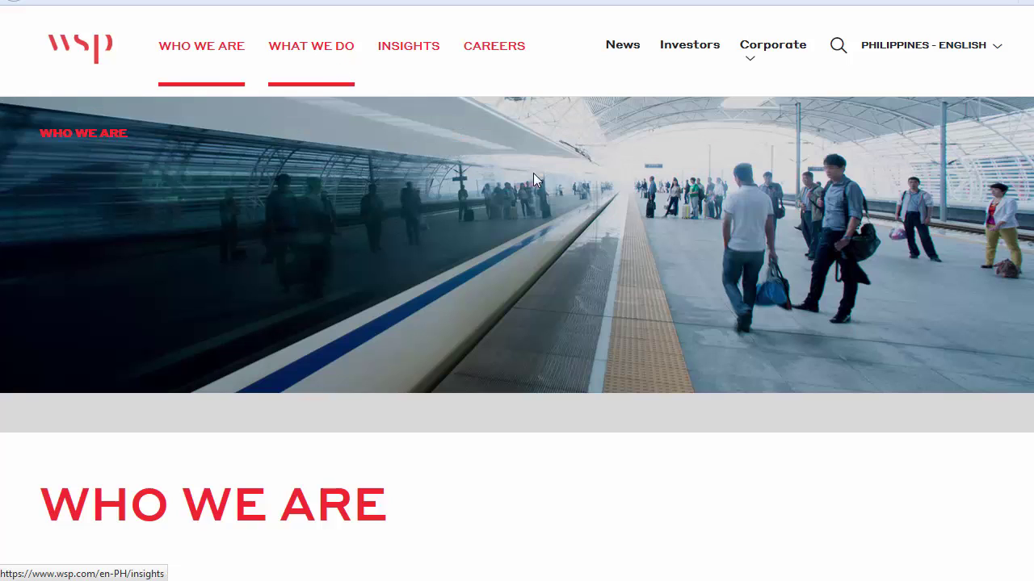